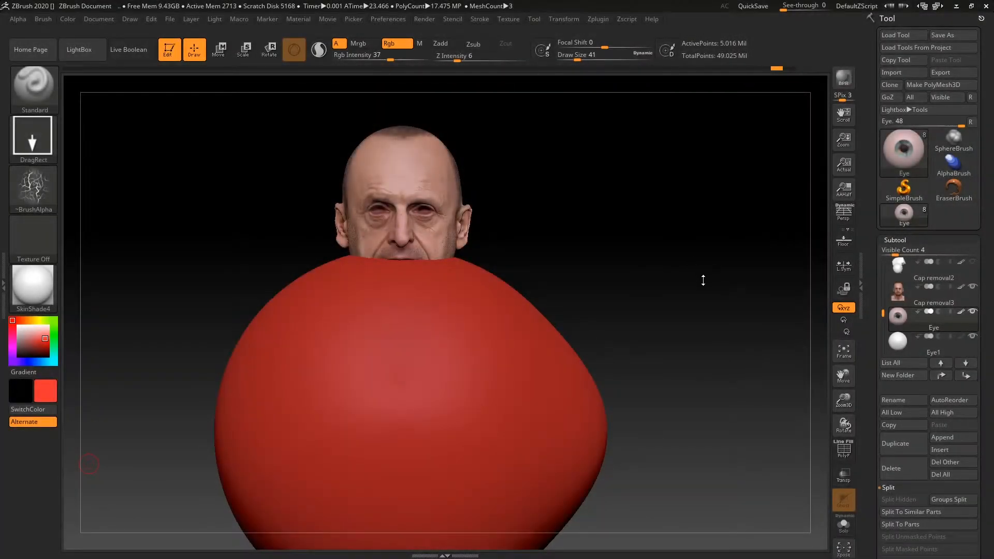
# Hide the Cap removal3 head subtool and show the Cap removal head subtool in its place
pyautogui.moveTo(711, 273)
pyautogui.mouseDown()
pyautogui.moveTo(716, 309)
pyautogui.moveTo(699, 286)
pyautogui.moveTo(715, 291)
pyautogui.mouseUp()
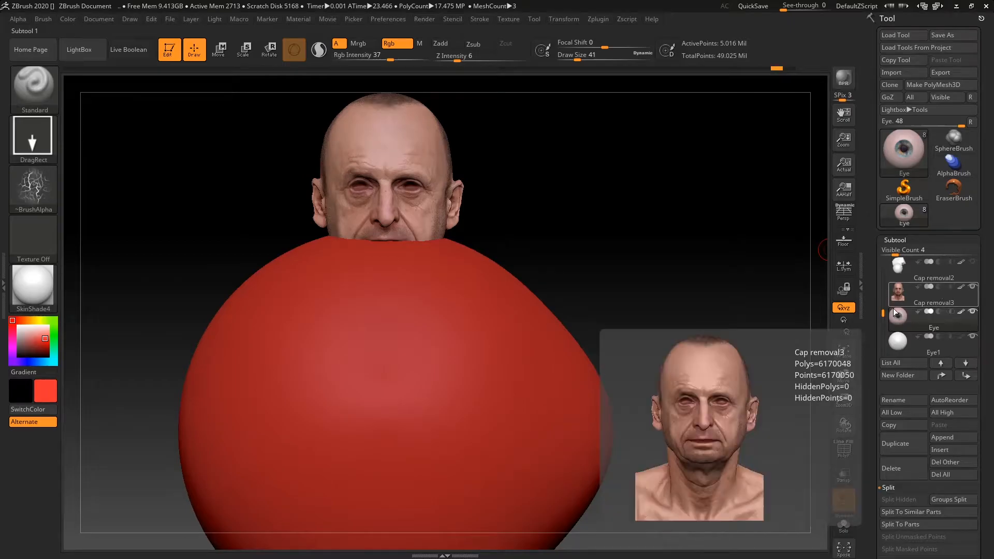
pyautogui.moveTo(885, 301); pyautogui.dragTo(884, 286)
pyautogui.click(972, 313)
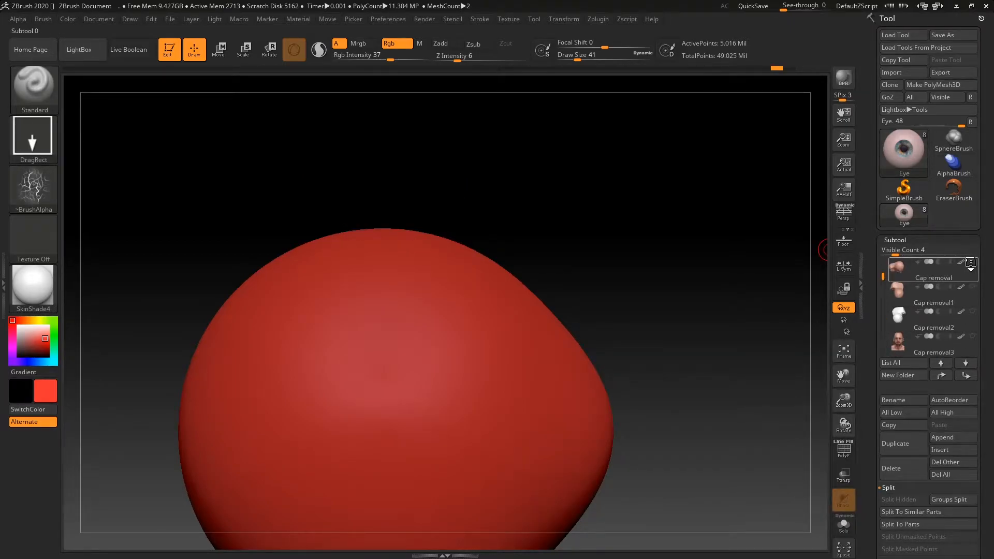
pyautogui.click(967, 264)
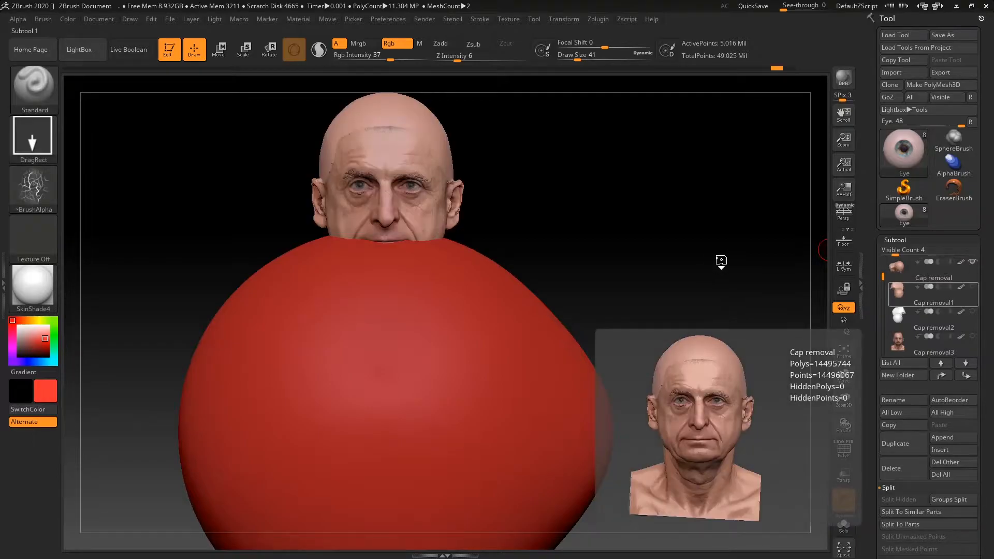
pyautogui.moveTo(729, 277)
pyautogui.mouseDown()
pyautogui.moveTo(728, 375)
pyautogui.moveTo(701, 306)
pyautogui.moveTo(706, 237)
pyautogui.moveTo(708, 297)
pyautogui.moveTo(706, 242)
pyautogui.moveTo(708, 297)
pyautogui.moveTo(719, 292)
pyautogui.mouseUp()
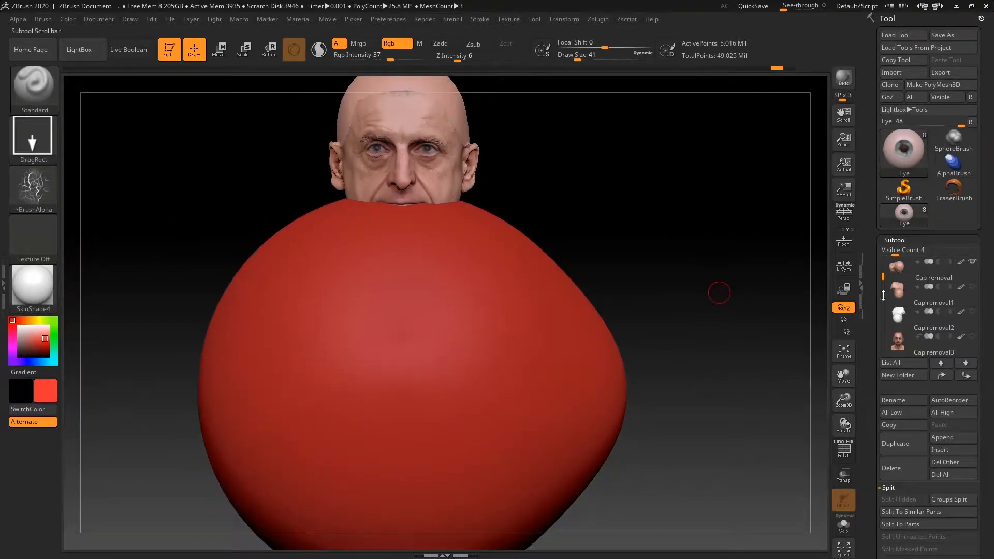
# Activate the Move gizmo for all selected subtools and exclude the head, leaving only the Eye and Eye1 spheres transformable
pyautogui.moveTo(883, 275); pyautogui.dragTo(884, 302)
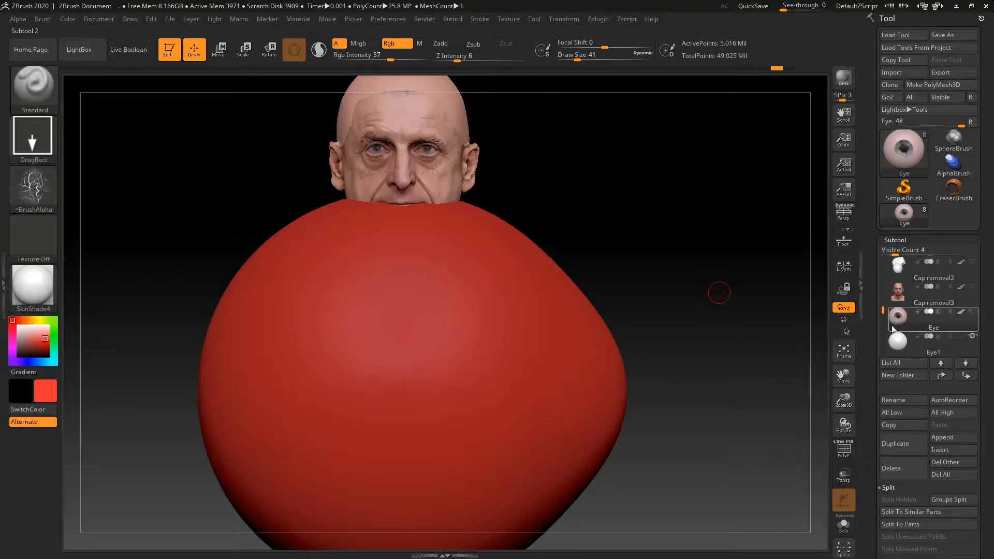
pyautogui.press('w')
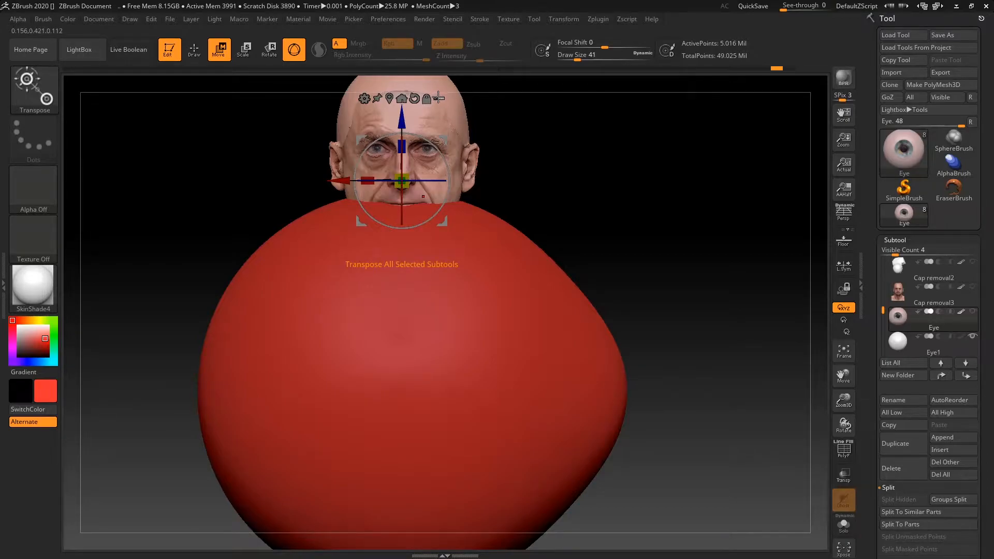
pyautogui.keyDown('alt'); pyautogui.moveTo(577, 196); pyautogui.dragTo(574, 239); pyautogui.keyUp('alt')
pyautogui.moveTo(415, 217); pyautogui.dragTo(478, 224)
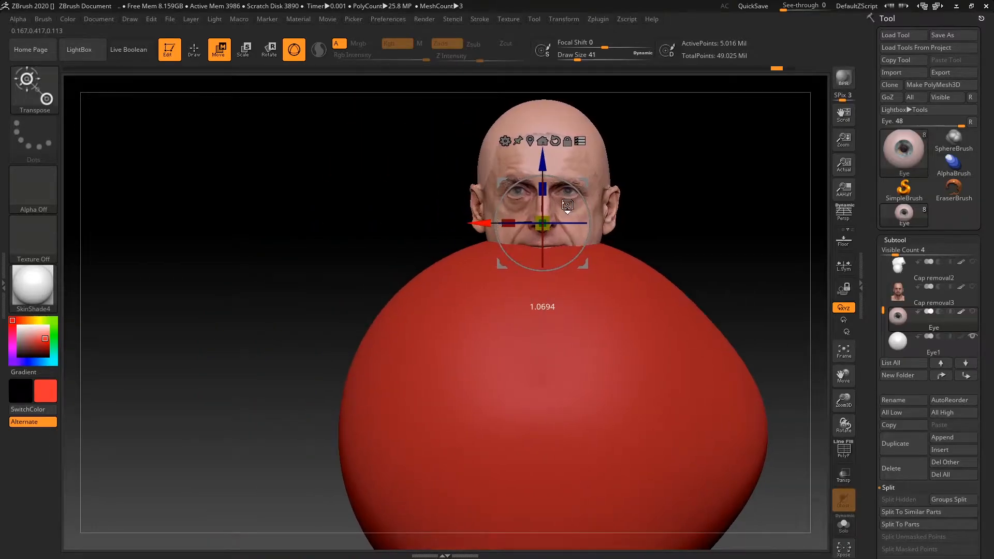
pyautogui.hotkey('ctrl', 'z')
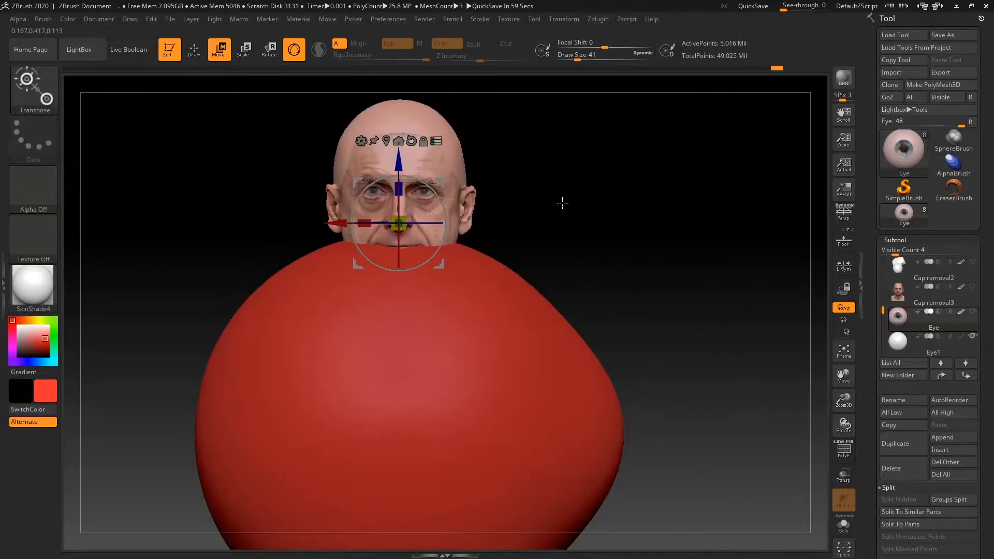
pyautogui.press('ctrl')
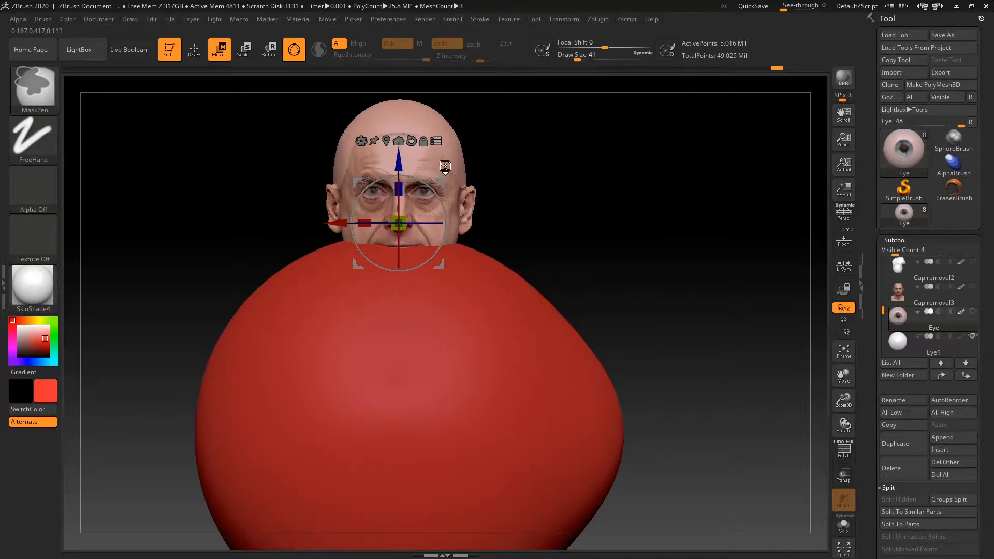
pyautogui.hotkey('ctrl', 'shift')
pyautogui.keyDown('ctrl'); pyautogui.keyDown('shift'); pyautogui.click(446, 165); pyautogui.keyUp('shift'); pyautogui.keyUp('ctrl')
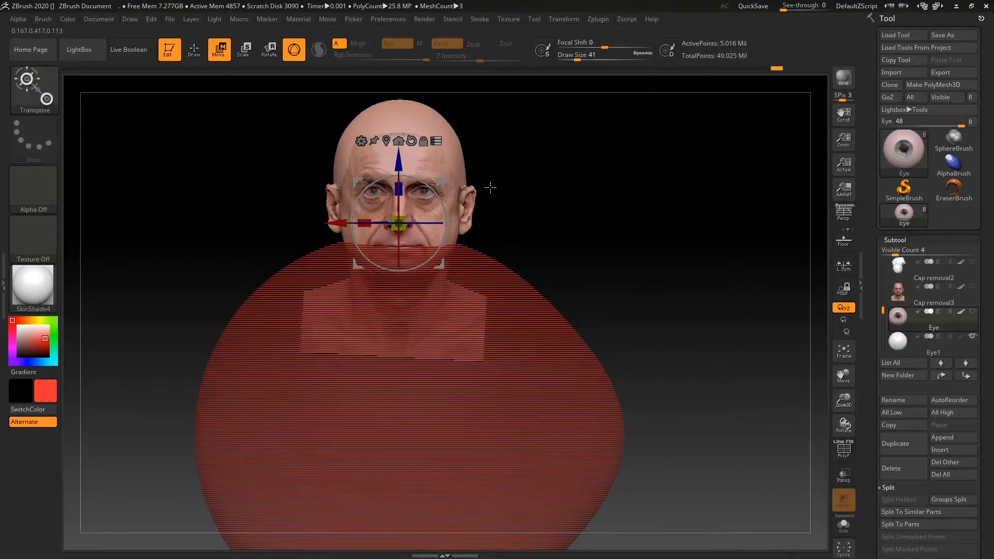
pyautogui.press('ctrl')
pyautogui.hotkey('ctrl', 'shift')
pyautogui.keyDown('ctrl'); pyautogui.keyDown('shift'); pyautogui.moveTo(585, 219); pyautogui.dragTo(514, 199); pyautogui.keyUp('shift'); pyautogui.keyUp('ctrl')
# Scale the Eye and Eye1 spheres down together so they are smaller than the head
pyautogui.moveTo(437, 159); pyautogui.dragTo(249, 166)
pyautogui.moveTo(615, 248); pyautogui.dragTo(617, 191)
pyautogui.keyDown('alt'); pyautogui.moveTo(692, 248); pyautogui.dragTo(571, 253); pyautogui.keyUp('alt')
pyautogui.moveTo(429, 197); pyautogui.dragTo(363, 207)
pyautogui.keyDown('alt'); pyautogui.moveTo(570, 203); pyautogui.dragTo(582, 251); pyautogui.keyUp('alt')
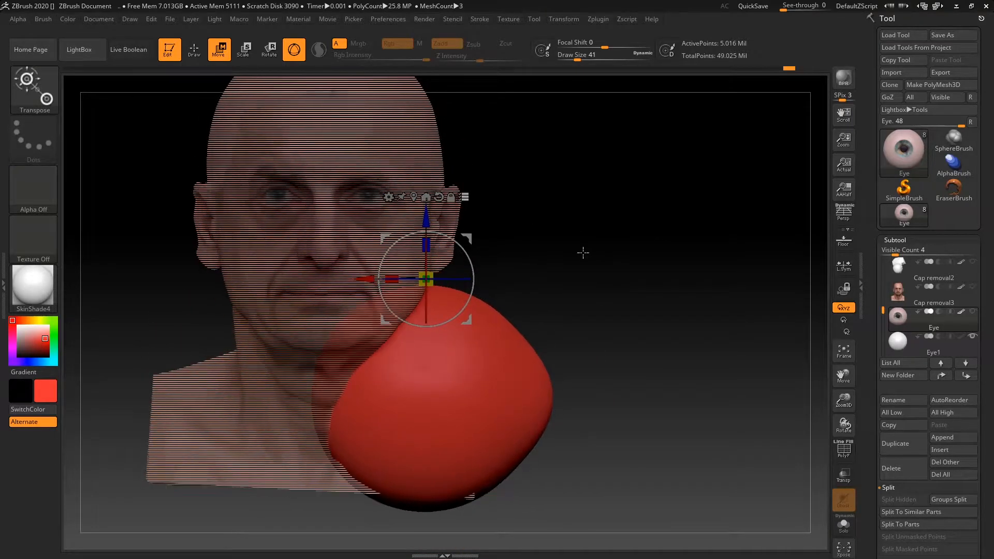
# Rotate the eye spheres about their vertical axis toward the face's front and set the active colour to white
pyautogui.moveTo(435, 270); pyautogui.dragTo(391, 272)
pyautogui.click(13, 321)
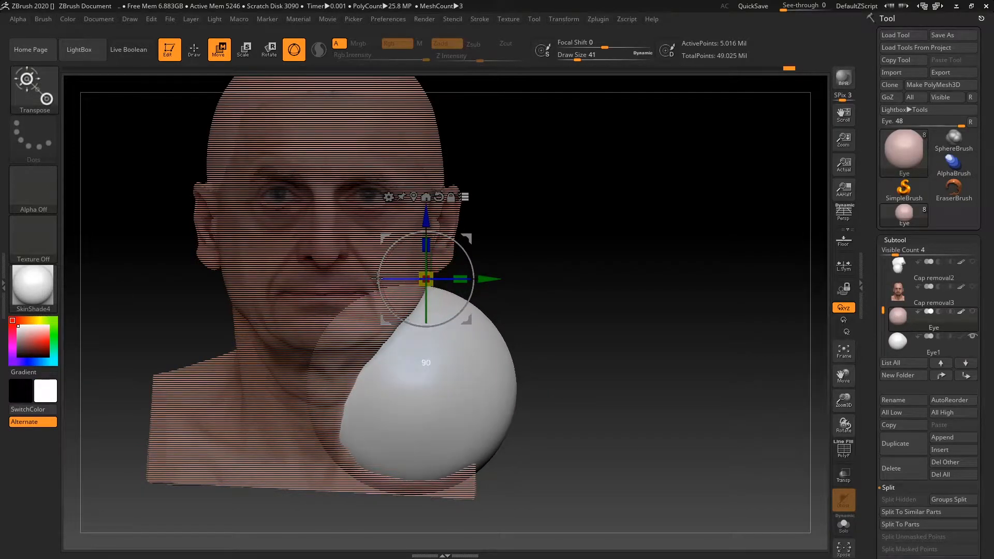
pyautogui.moveTo(514, 257); pyautogui.dragTo(567, 265)
pyautogui.moveTo(424, 282); pyautogui.dragTo(374, 269)
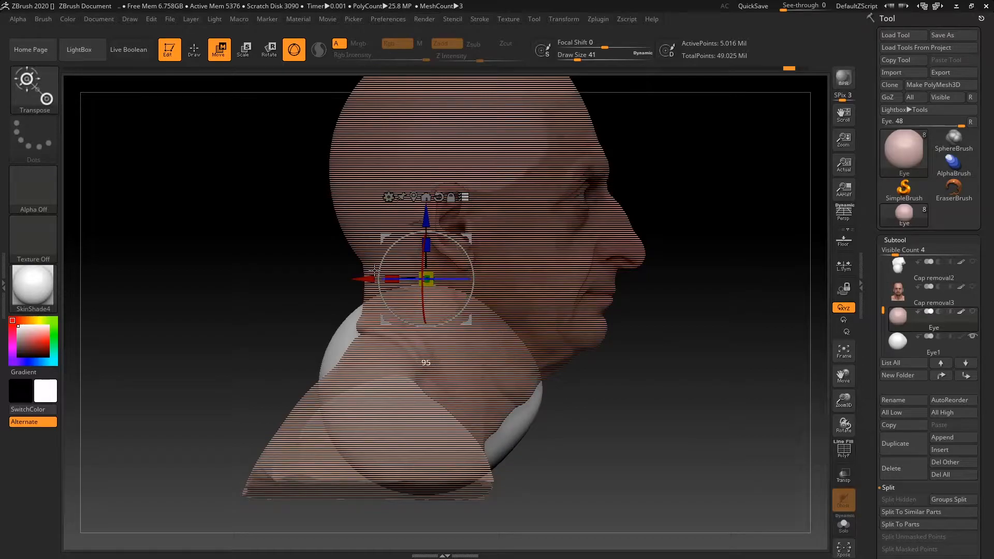
# Move the eye spheres up and forward to the character's left eye socket and shrink them to roughly eyeball size
pyautogui.keyDown('shift'); pyautogui.moveTo(693, 280); pyautogui.dragTo(646, 286); pyautogui.keyUp('shift')
pyautogui.moveTo(517, 261); pyautogui.dragTo(493, 124)
pyautogui.keyDown('alt'); pyautogui.moveTo(597, 210); pyautogui.dragTo(718, 242); pyautogui.keyUp('alt')
pyautogui.moveTo(513, 223); pyautogui.dragTo(480, 263)
pyautogui.moveTo(468, 187); pyautogui.dragTo(262, 207)
pyautogui.keyDown('shift'); pyautogui.moveTo(679, 195); pyautogui.dragTo(782, 201); pyautogui.keyUp('shift')
pyautogui.keyDown('alt'); pyautogui.moveTo(655, 242); pyautogui.dragTo(738, 199); pyautogui.keyUp('alt')
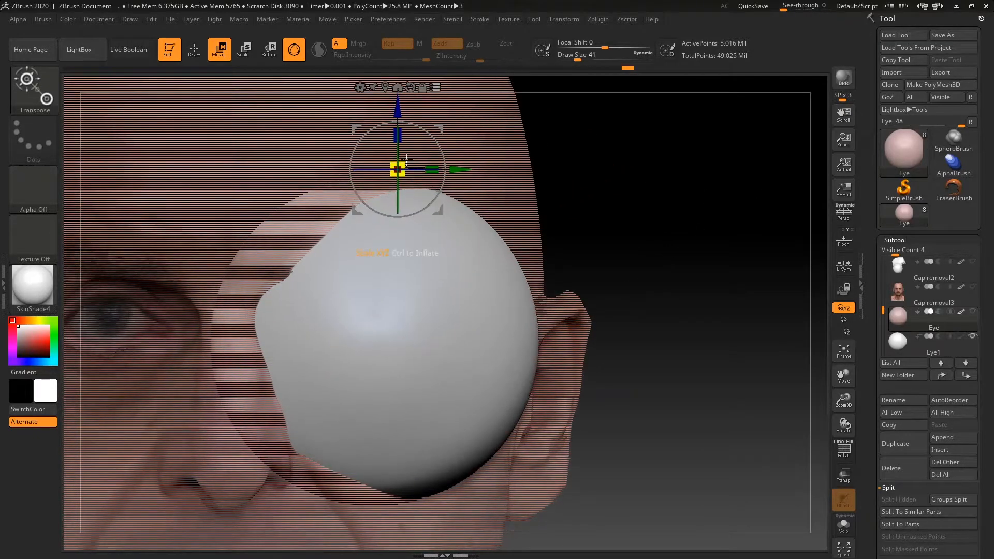
pyautogui.moveTo(401, 164); pyautogui.dragTo(365, 223)
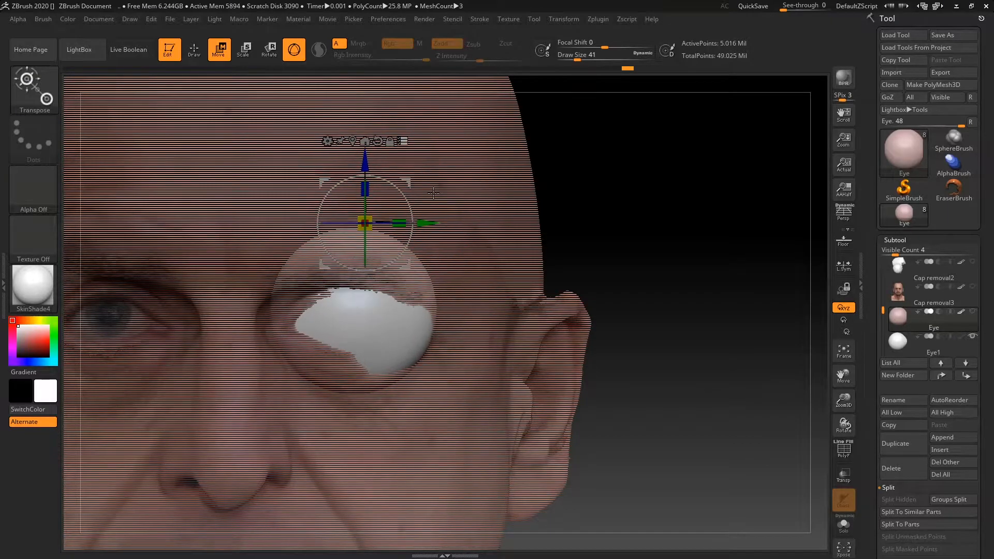
# Scale the eye spheres to about 0.83 and refine their fit in the socket as seen from below
pyautogui.click(844, 481)
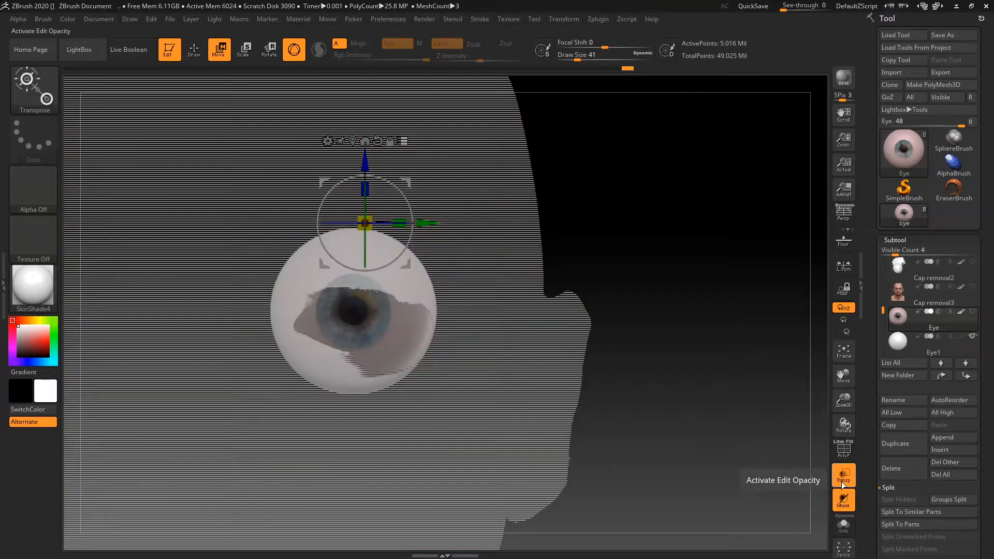
pyautogui.click(843, 480)
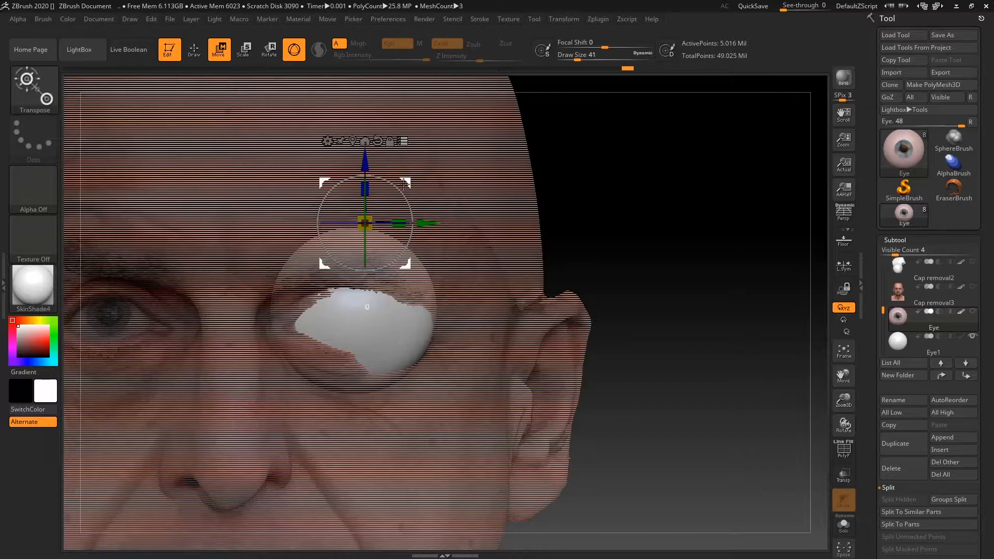
pyautogui.keyDown('alt'); pyautogui.moveTo(674, 216); pyautogui.dragTo(740, 171); pyautogui.keyUp('alt')
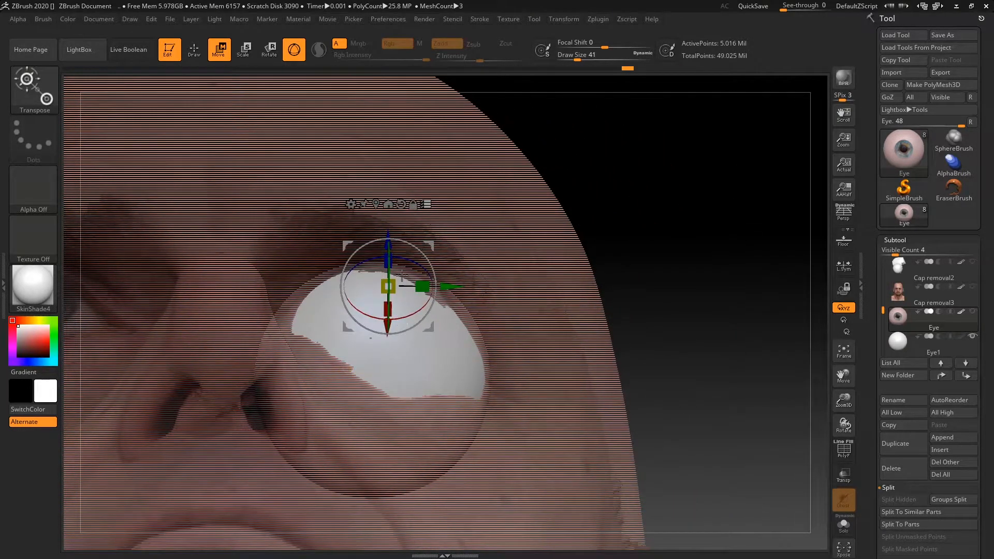
pyautogui.moveTo(390, 285); pyautogui.dragTo(388, 288)
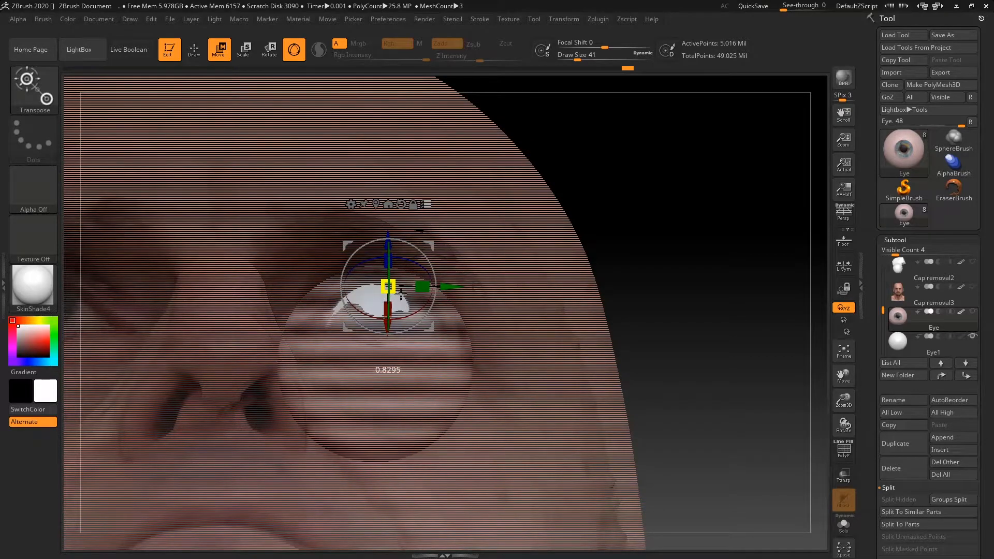
pyautogui.moveTo(678, 254); pyautogui.dragTo(697, 224)
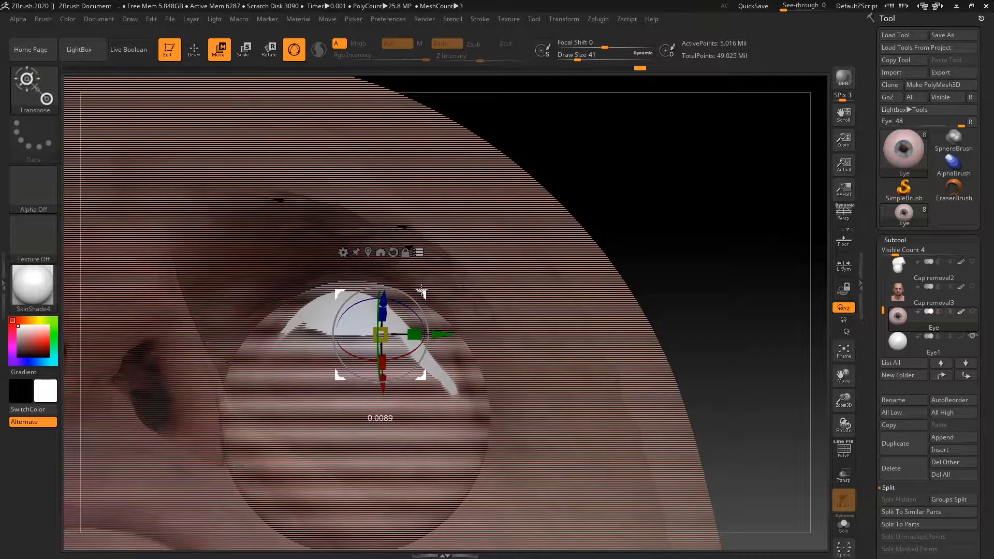
pyautogui.moveTo(386, 326); pyautogui.dragTo(385, 329)
# Reposition the eye spheres inside the socket so the outer sphere fills the opening between the eyelids
pyautogui.moveTo(699, 217); pyautogui.dragTo(567, 211)
pyautogui.moveTo(411, 292); pyautogui.dragTo(378, 287)
pyautogui.moveTo(819, 119); pyautogui.dragTo(833, 156)
pyautogui.keyDown('alt'); pyautogui.moveTo(768, 164); pyautogui.dragTo(806, 63); pyautogui.keyUp('alt')
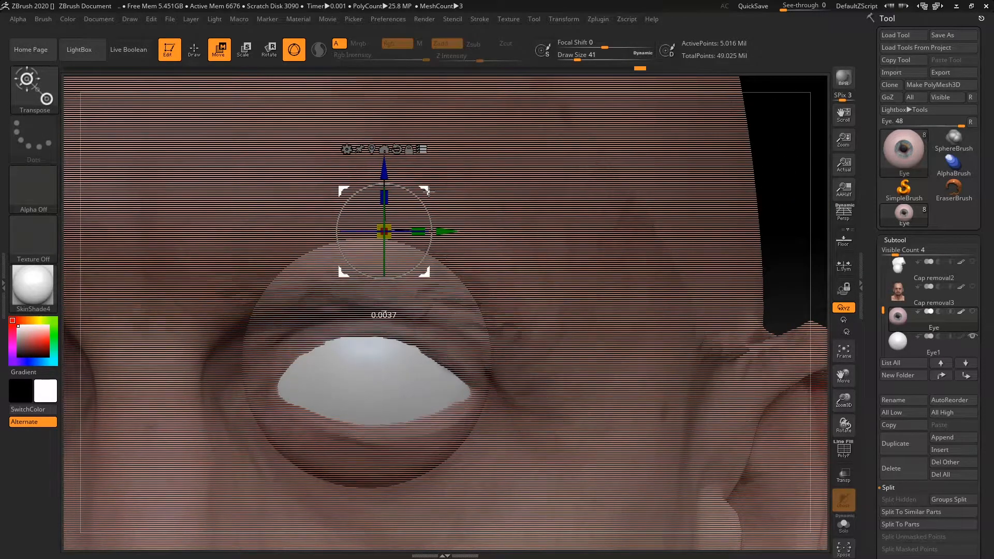
pyautogui.moveTo(790, 219); pyautogui.dragTo(785, 138)
pyautogui.moveTo(387, 291)
pyautogui.mouseDown()
pyautogui.moveTo(386, 272)
pyautogui.moveTo(387, 293)
pyautogui.mouseUp()
pyautogui.moveTo(449, 238); pyautogui.dragTo(427, 237)
# Shift the eye spheres slightly in the socket and scale them to about 0.84
pyautogui.moveTo(761, 233); pyautogui.dragTo(768, 266)
pyautogui.keyDown('alt'); pyautogui.moveTo(794, 204); pyautogui.dragTo(794, 131); pyautogui.keyUp('alt')
pyautogui.moveTo(430, 126); pyautogui.dragTo(417, 163)
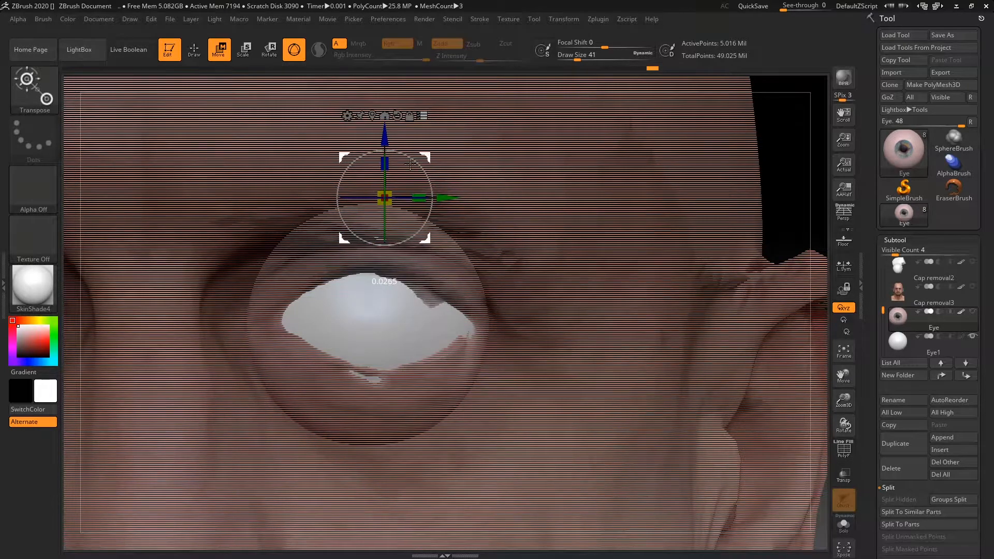
pyautogui.moveTo(384, 197); pyautogui.dragTo(381, 196)
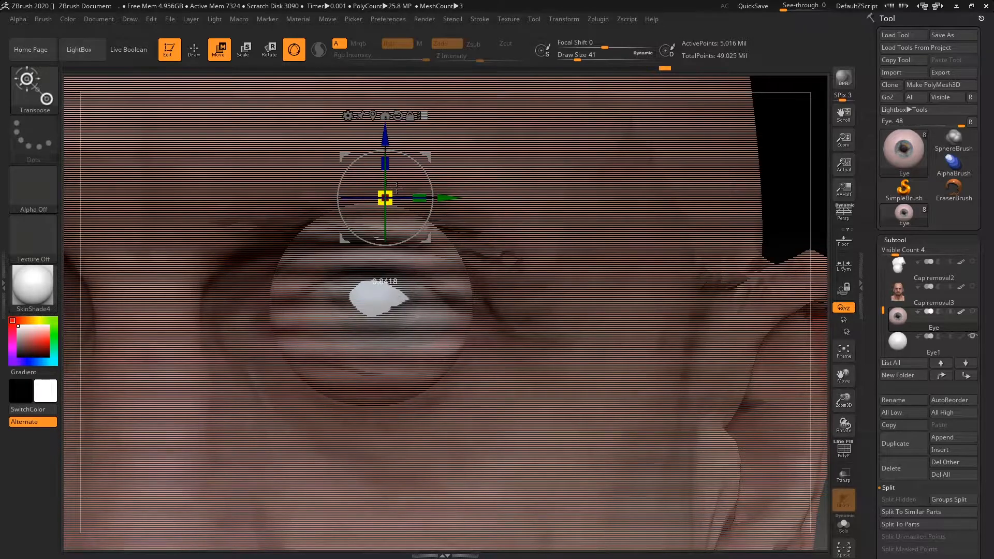
# Adjust the eye spheres' depth along X and their height so they sit against the eyelids
pyautogui.moveTo(813, 222); pyautogui.dragTo(733, 244)
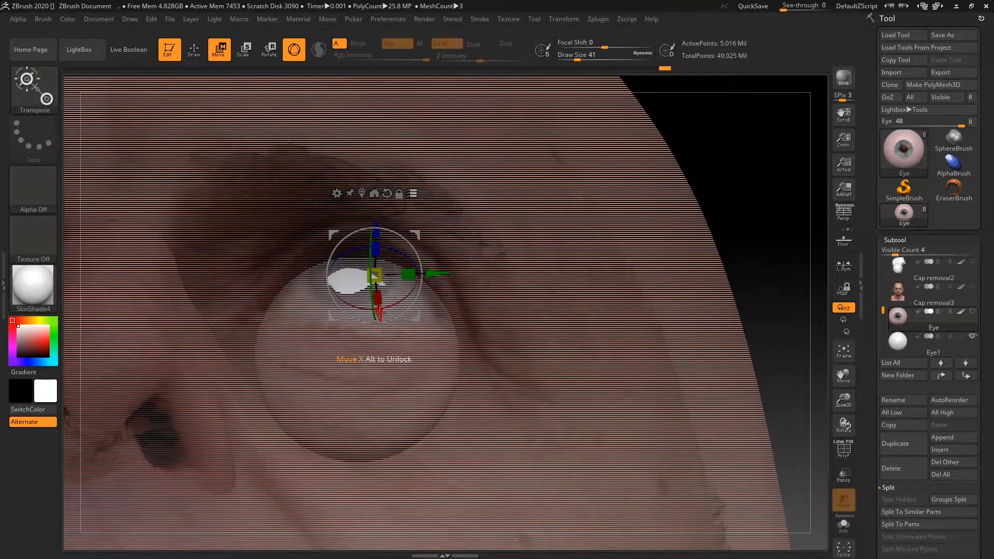
pyautogui.moveTo(380, 306); pyautogui.dragTo(377, 298)
pyautogui.moveTo(712, 192)
pyautogui.mouseDown()
pyautogui.moveTo(755, 251)
pyautogui.moveTo(770, 206)
pyautogui.moveTo(725, 187)
pyautogui.mouseUp()
pyautogui.moveTo(384, 168); pyautogui.dragTo(387, 179)
# Check the iris placement with the Eye1 sphere temporarily hidden and with the Eye subtool isolated in Solo mode
pyautogui.click(972, 337)
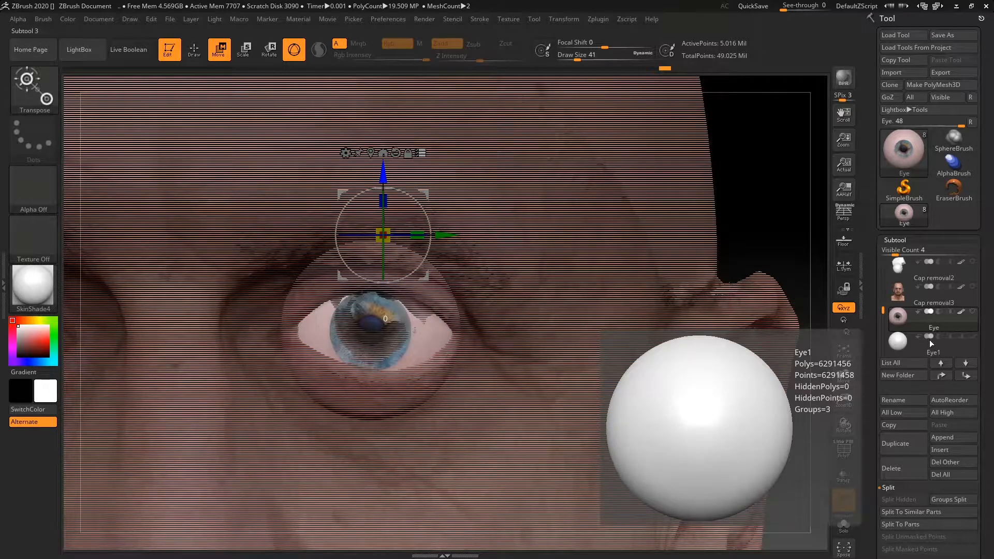
pyautogui.moveTo(787, 216); pyautogui.dragTo(779, 246)
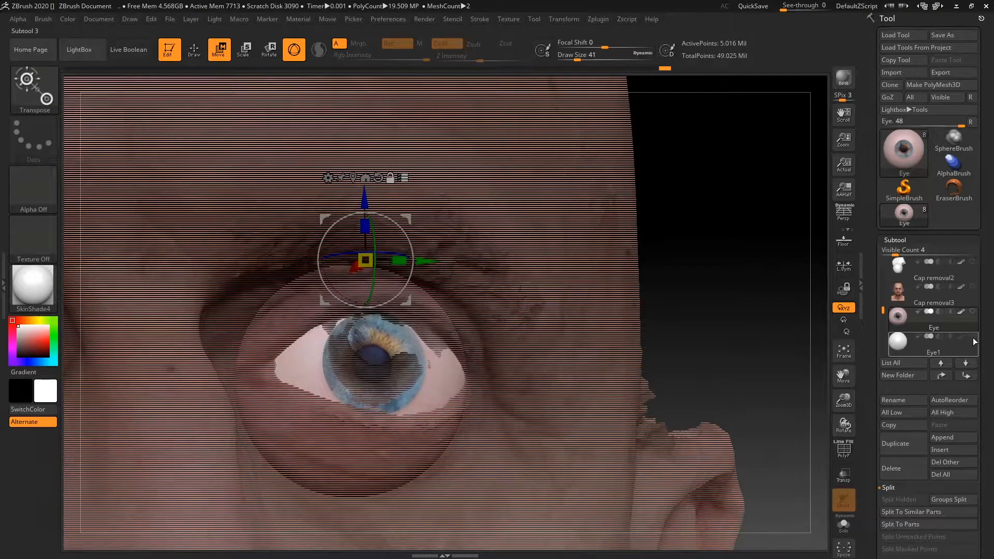
pyautogui.click(972, 336)
pyautogui.click(840, 524)
pyautogui.click(843, 524)
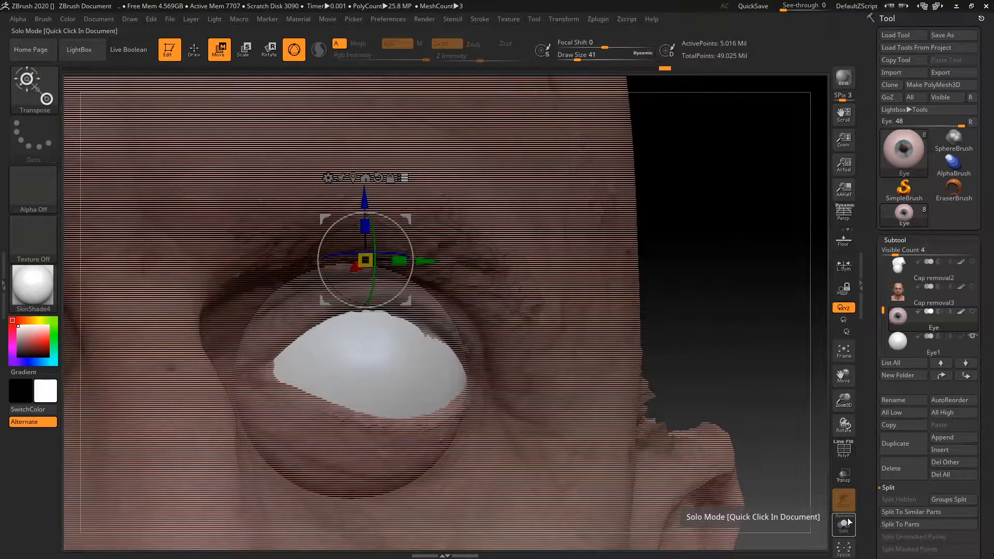
pyautogui.click(844, 526)
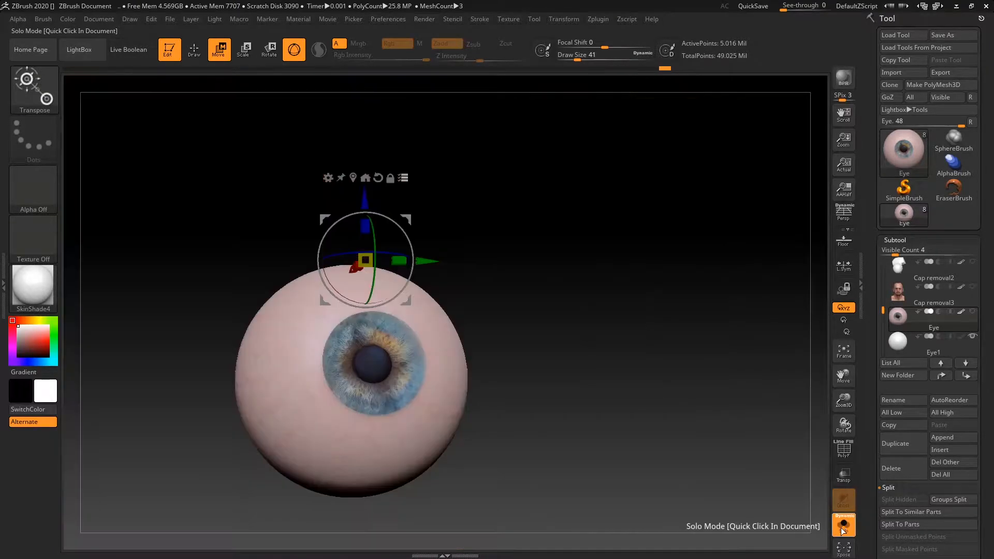
pyautogui.click(843, 529)
# Nudge both eye spheres slightly within the eyelid opening, checking the iris in Solo mode between moves
pyautogui.moveTo(708, 311); pyautogui.dragTo(534, 222)
pyautogui.moveTo(428, 188)
pyautogui.mouseDown()
pyautogui.moveTo(428, 197)
pyautogui.moveTo(429, 188)
pyautogui.mouseUp()
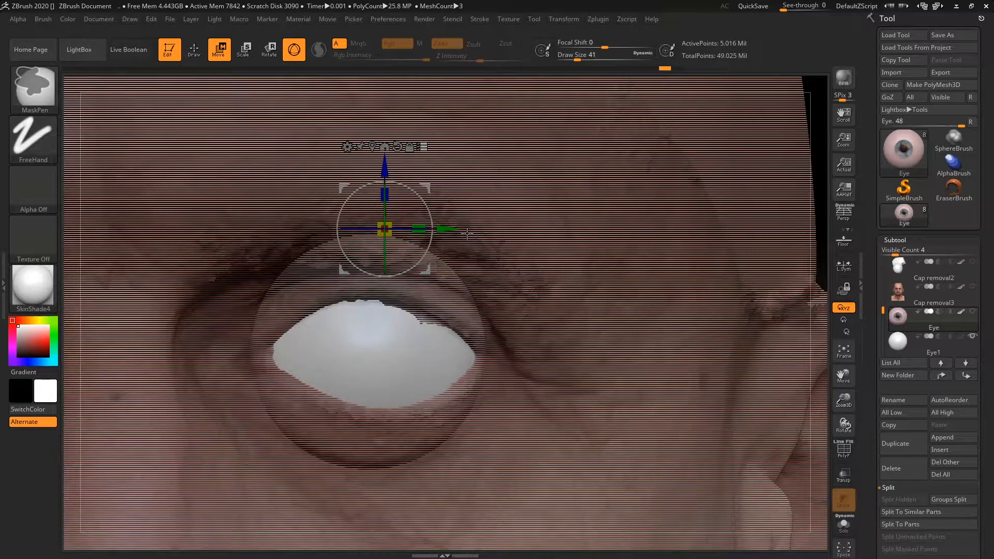
pyautogui.click(846, 527)
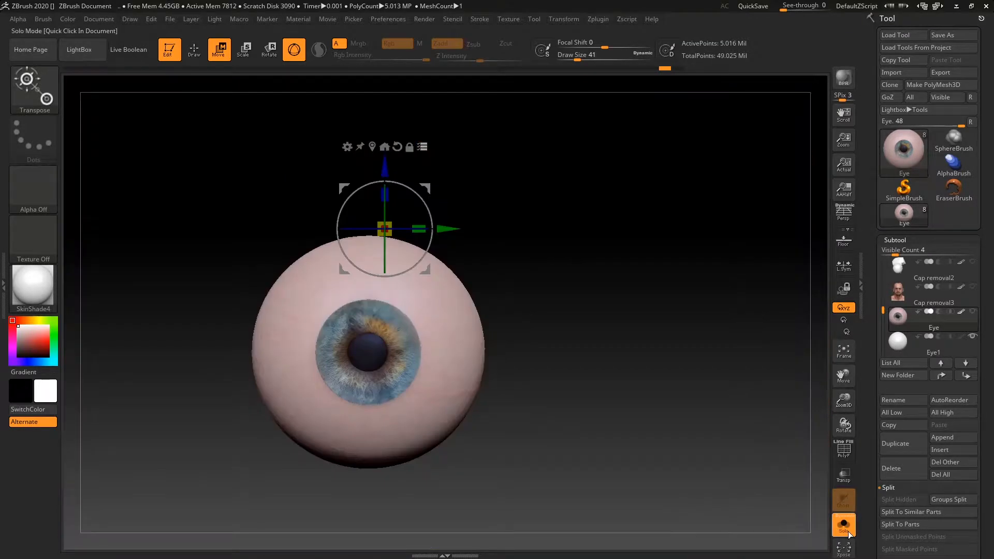
pyautogui.click(847, 533)
pyautogui.moveTo(512, 176); pyautogui.dragTo(425, 180, button='right')
pyautogui.moveTo(425, 181); pyautogui.dragTo(427, 182)
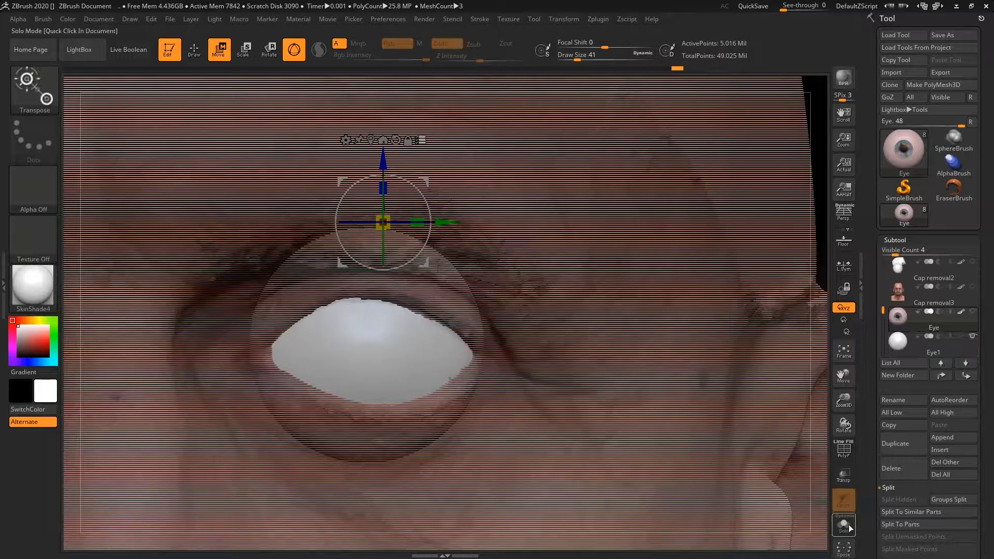
pyautogui.click(973, 337)
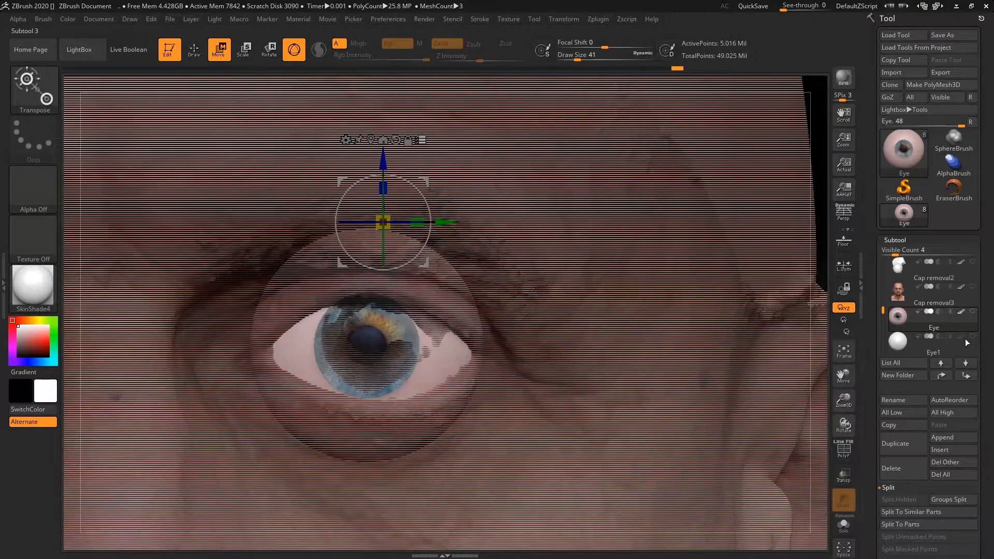
pyautogui.moveTo(428, 179); pyautogui.dragTo(434, 171)
pyautogui.hotkey('ctrl', 'z')
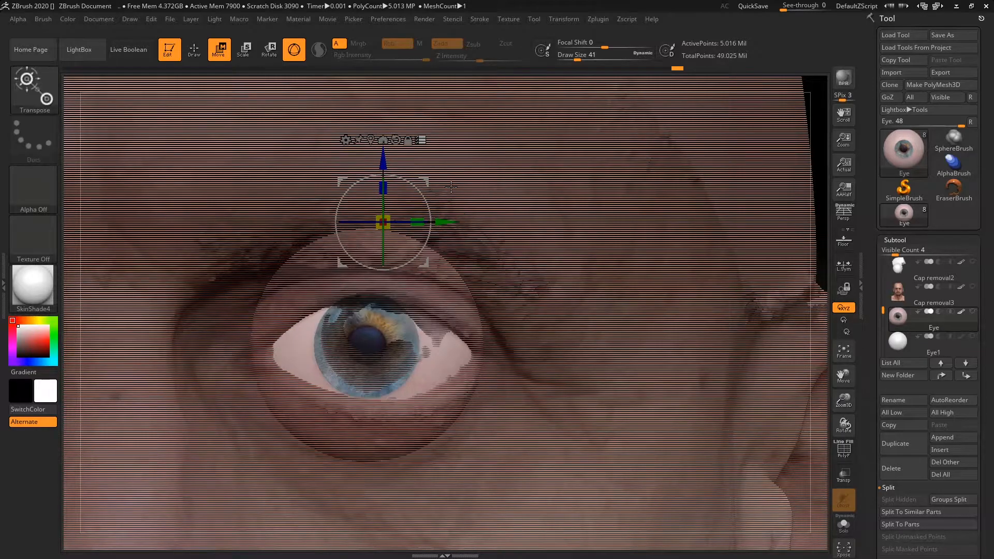
pyautogui.click(974, 337)
# Nudge the eye spheres slightly upward between the eyelids and hide the Eye1 sphere to expose the iris
pyautogui.moveTo(429, 179); pyautogui.dragTo(431, 175)
pyautogui.keyDown('alt'); pyautogui.moveTo(819, 270); pyautogui.dragTo(797, 198); pyautogui.keyUp('alt')
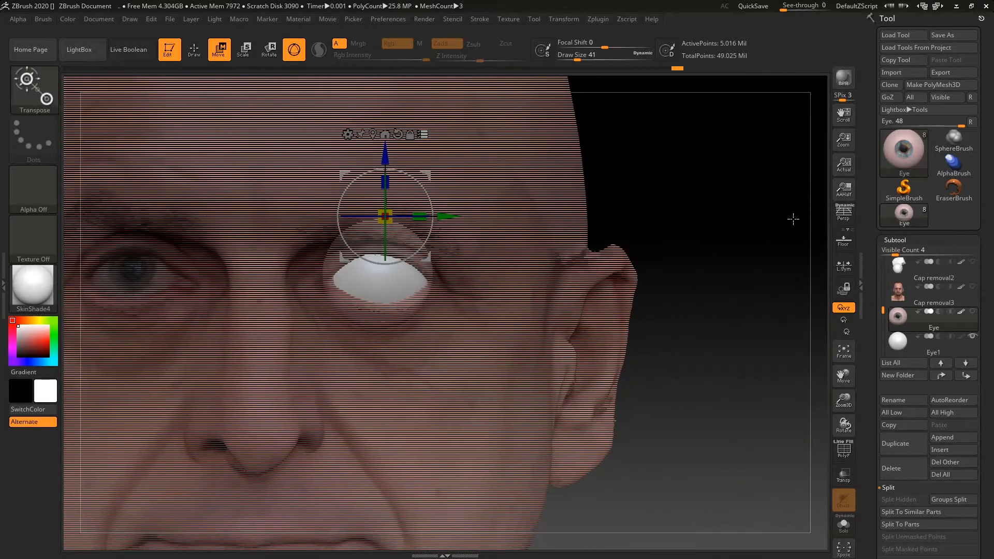
pyautogui.click(974, 337)
pyautogui.keyDown('alt'); pyautogui.moveTo(766, 322); pyautogui.dragTo(758, 241); pyautogui.keyUp('alt')
pyautogui.moveTo(824, 301)
pyautogui.mouseDown()
pyautogui.moveTo(830, 247)
pyautogui.moveTo(820, 287)
pyautogui.mouseUp()
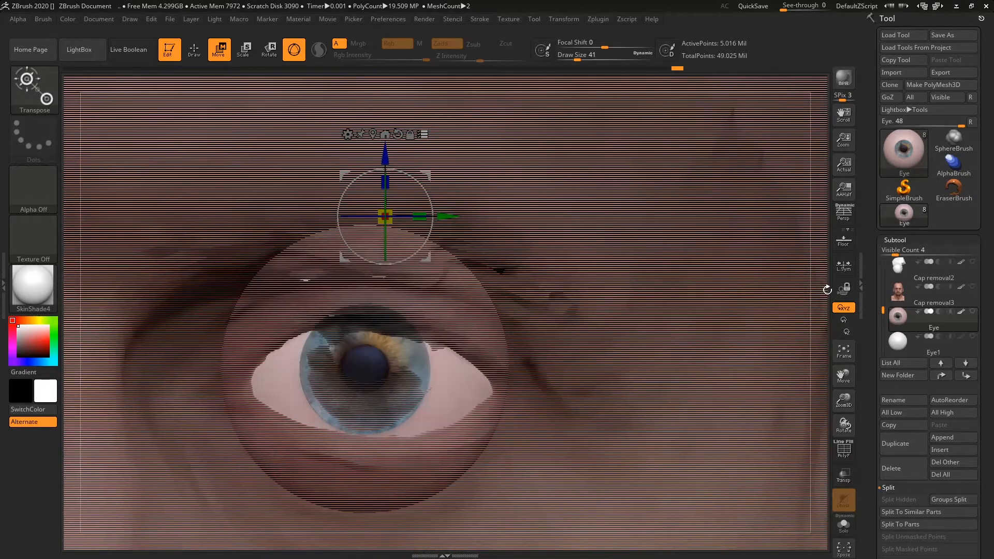
# Check the eye's fit in the eyelid opening from the front and from below, with the Eye1 sphere shown and hidden
pyautogui.keyDown('alt'); pyautogui.moveTo(819, 321); pyautogui.dragTo(781, 315); pyautogui.keyUp('alt')
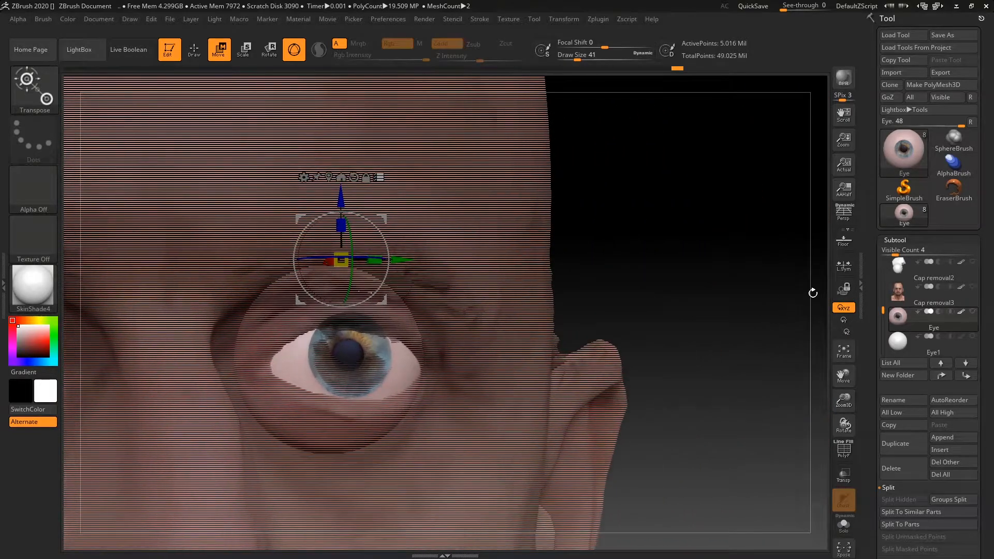
pyautogui.click(971, 337)
pyautogui.moveTo(756, 222); pyautogui.dragTo(462, 218)
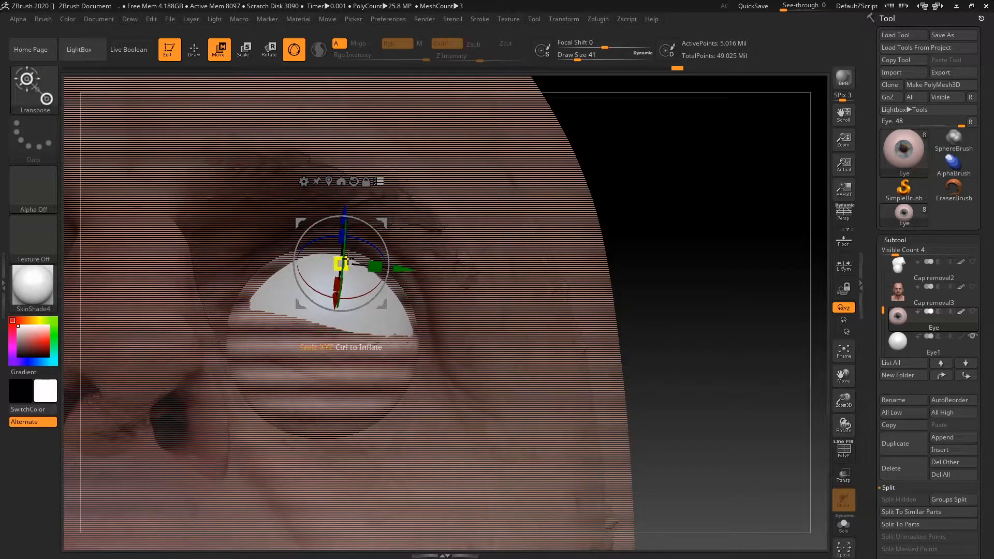
pyautogui.moveTo(647, 208); pyautogui.dragTo(464, 244)
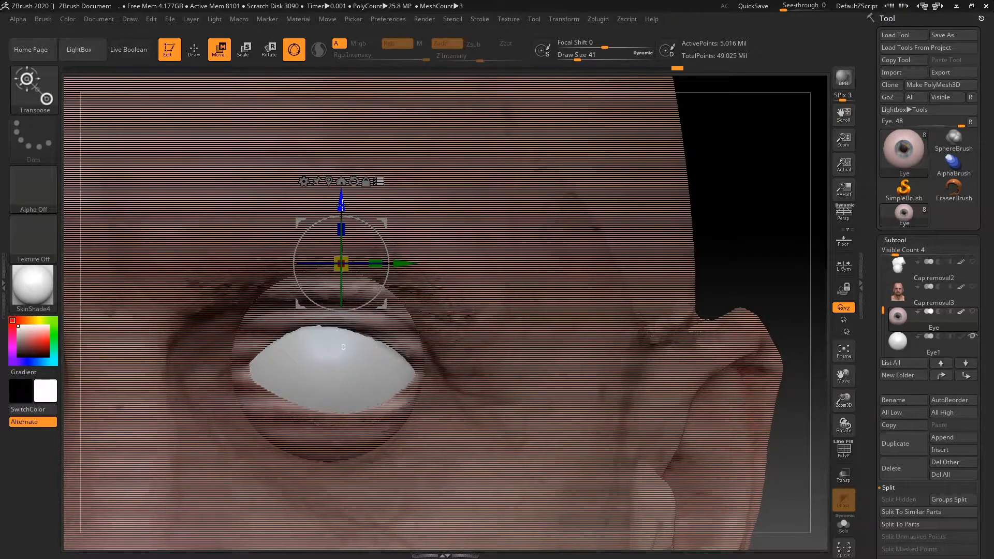
pyautogui.click(971, 336)
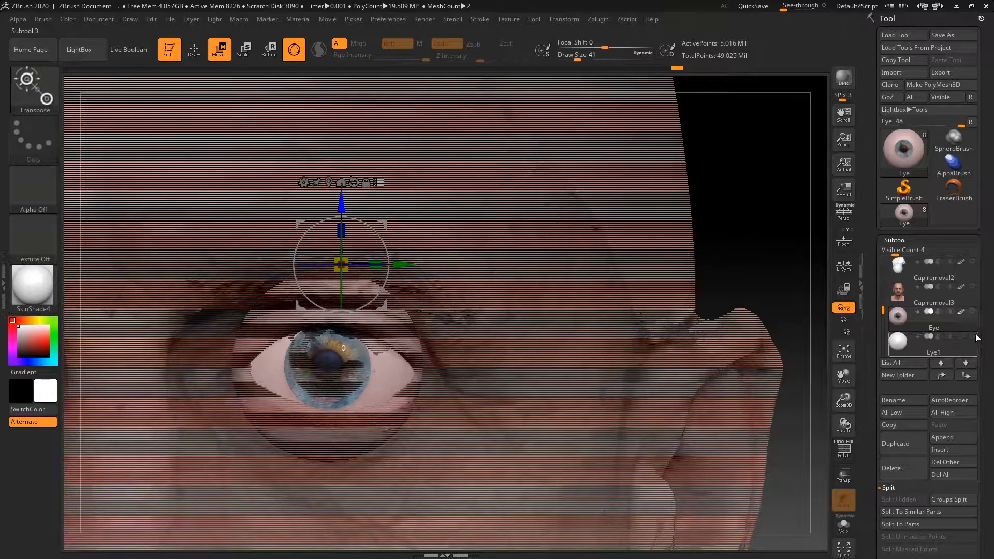
# Nudge both eye spheres up and slightly back down along Z, hiding Eye1 between moves to check the iris height
pyautogui.click(973, 336)
pyautogui.moveTo(342, 205); pyautogui.dragTo(345, 198)
pyautogui.click(972, 337)
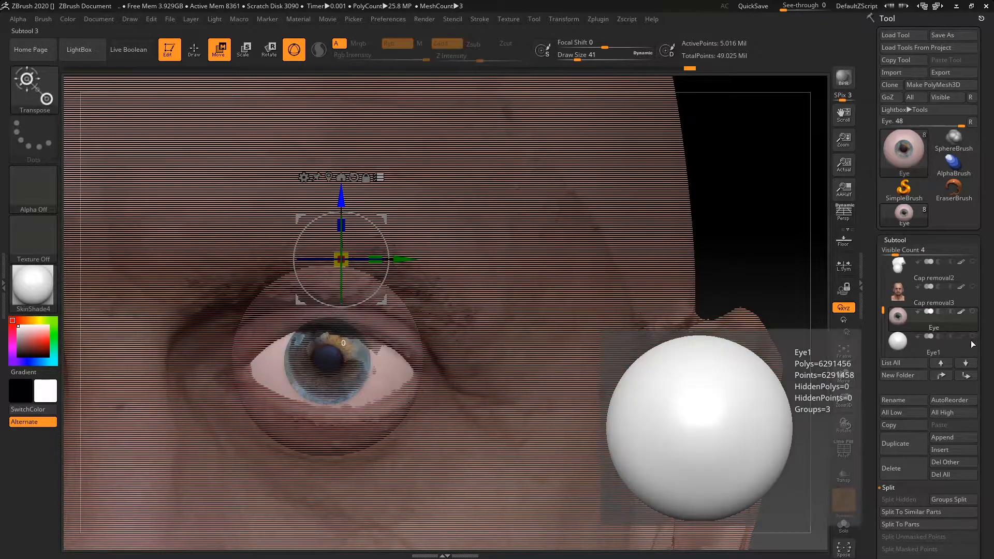
pyautogui.click(973, 337)
pyautogui.moveTo(341, 201); pyautogui.dragTo(342, 204)
pyautogui.click(972, 337)
pyautogui.click(971, 337)
# Shift the eye spheres slightly in the view plane and scale them uniformly to about 0.99
pyautogui.moveTo(383, 220); pyautogui.dragTo(398, 227)
pyautogui.click(972, 338)
pyautogui.click(972, 338)
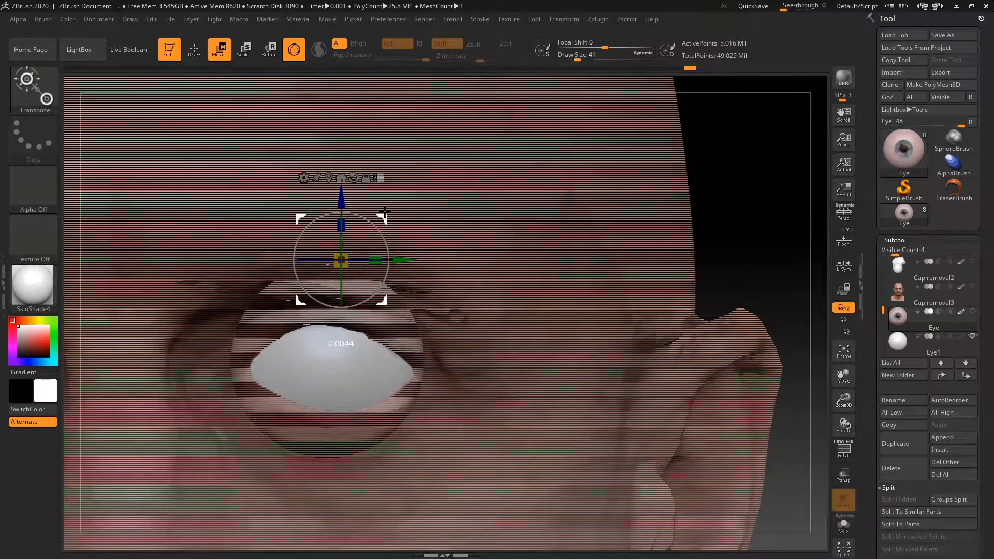
pyautogui.moveTo(340, 262); pyautogui.dragTo(348, 251)
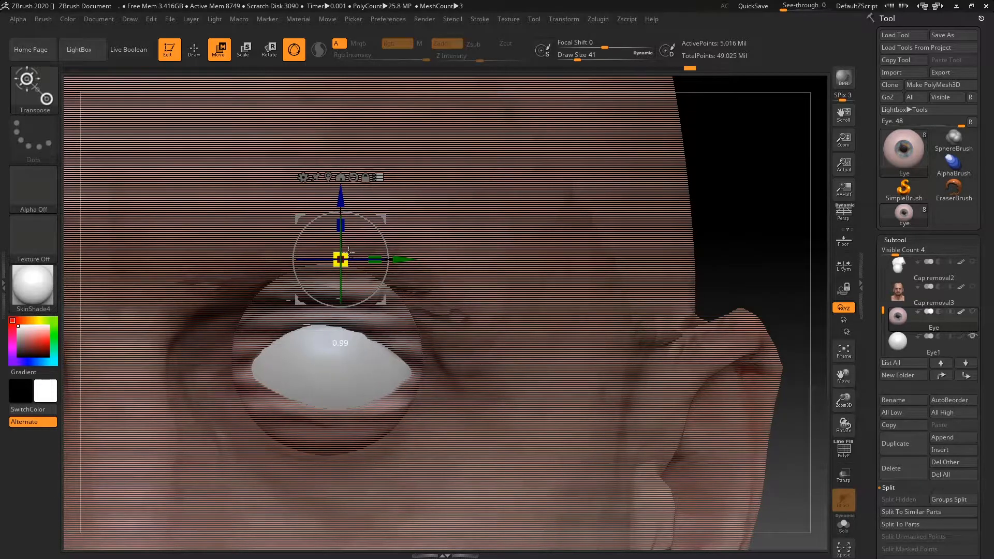
# Fine-tune the eye spheres' depth along X and their sideways position along Y, judging the eyelid contact from below
pyautogui.moveTo(767, 173); pyautogui.dragTo(772, 238)
pyautogui.moveTo(332, 366); pyautogui.dragTo(333, 385)
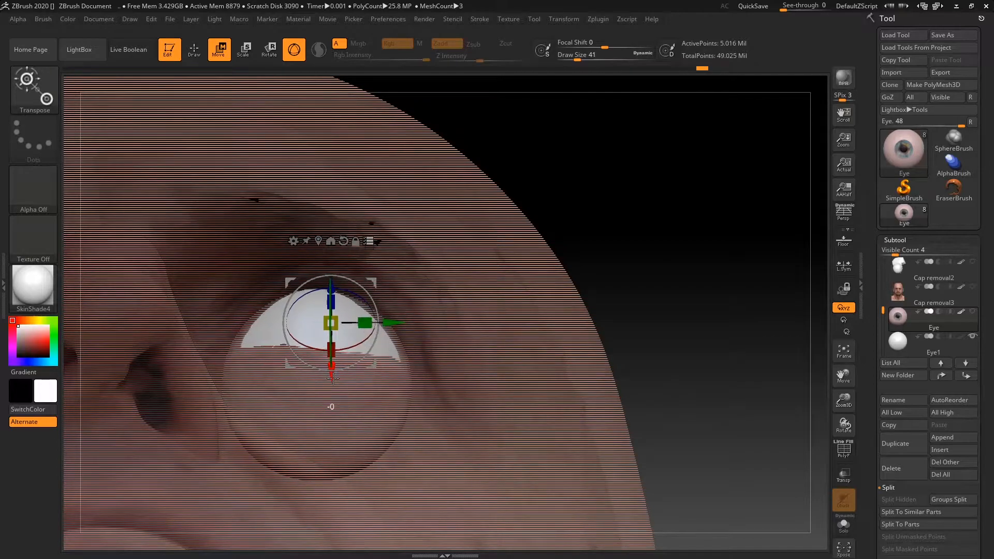
pyautogui.moveTo(389, 321); pyautogui.dragTo(388, 321)
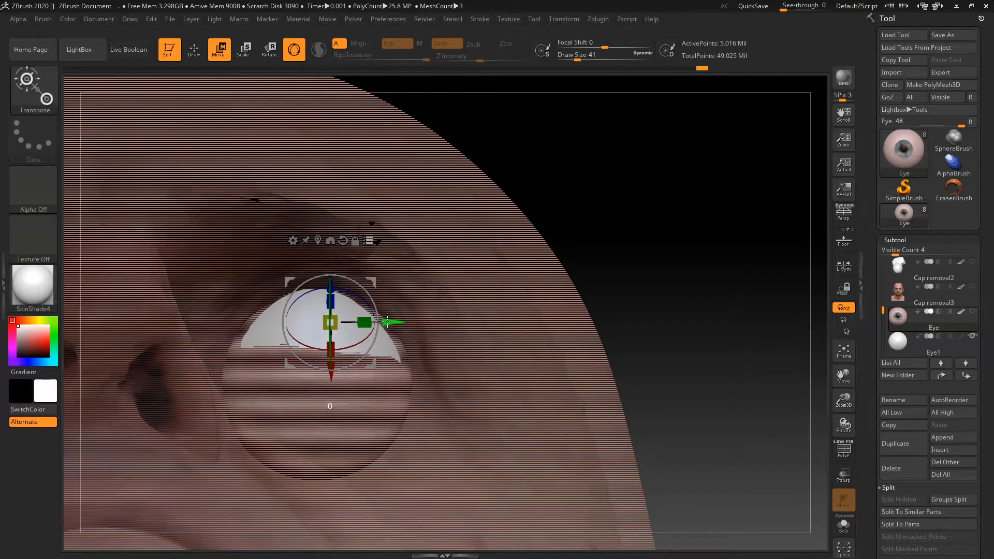
pyautogui.moveTo(659, 227); pyautogui.dragTo(683, 205)
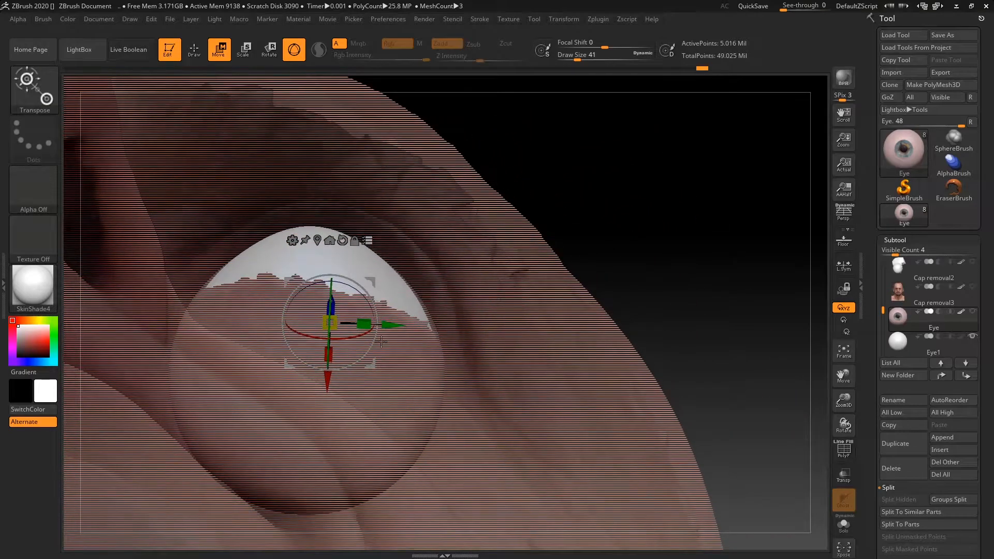
pyautogui.moveTo(392, 326); pyautogui.dragTo(394, 325)
# Shift the eye spheres about 0.0028 in the view plane from the front, checking the iris with Eye1 hidden
pyautogui.moveTo(694, 275); pyautogui.dragTo(755, 252)
pyautogui.keyDown('alt'); pyautogui.moveTo(818, 273); pyautogui.dragTo(772, 177); pyautogui.keyUp('alt')
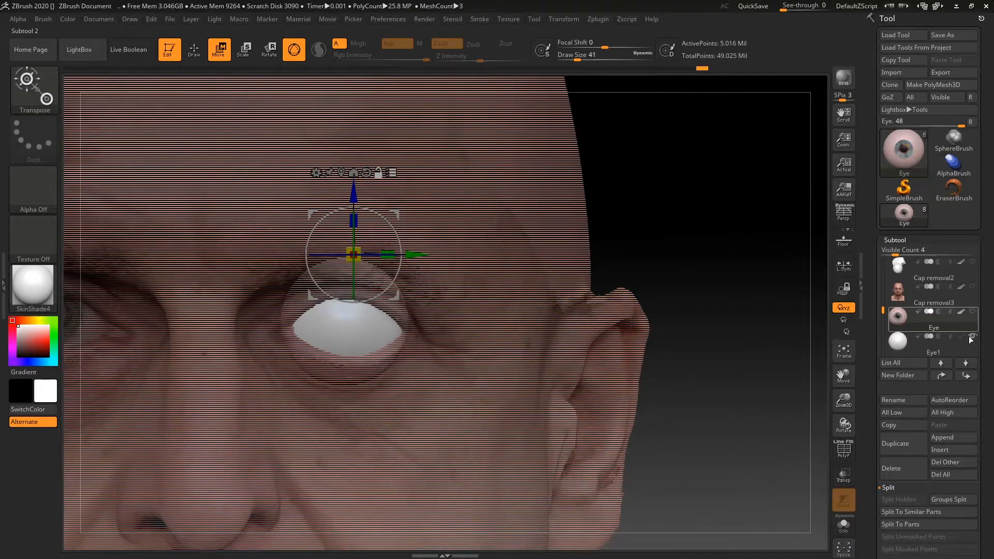
pyautogui.keyDown('alt'); pyautogui.moveTo(722, 248); pyautogui.dragTo(717, 315); pyautogui.keyUp('alt')
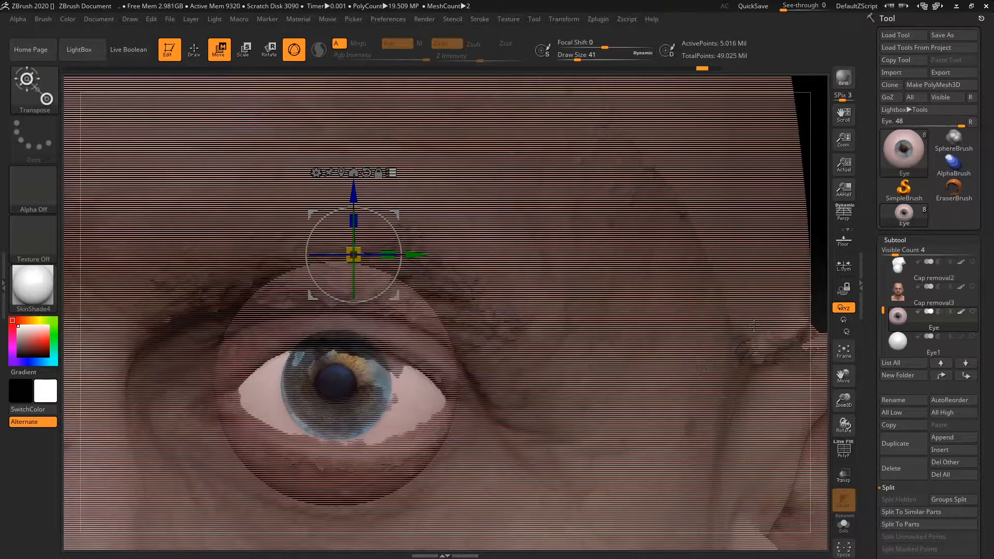
pyautogui.click(972, 337)
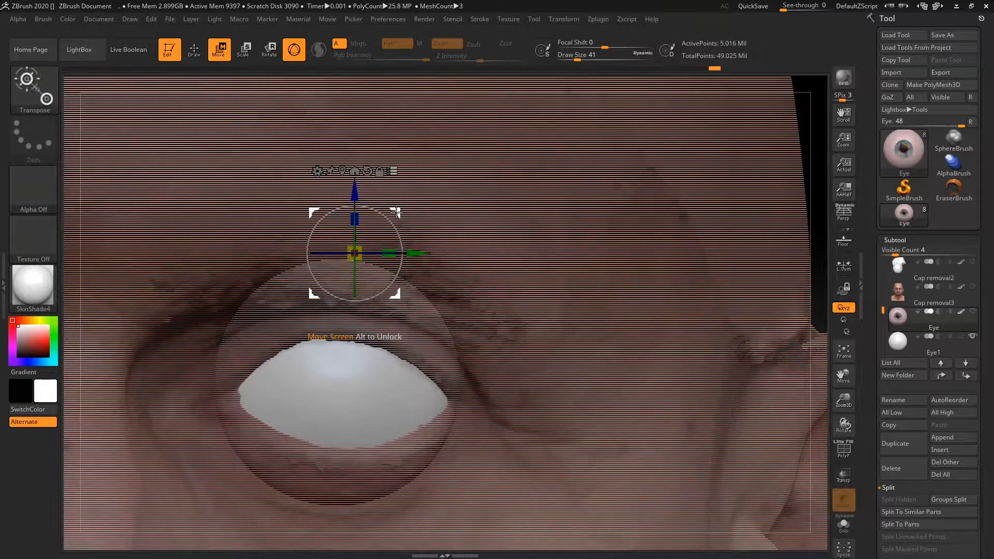
pyautogui.moveTo(396, 209); pyautogui.dragTo(393, 211)
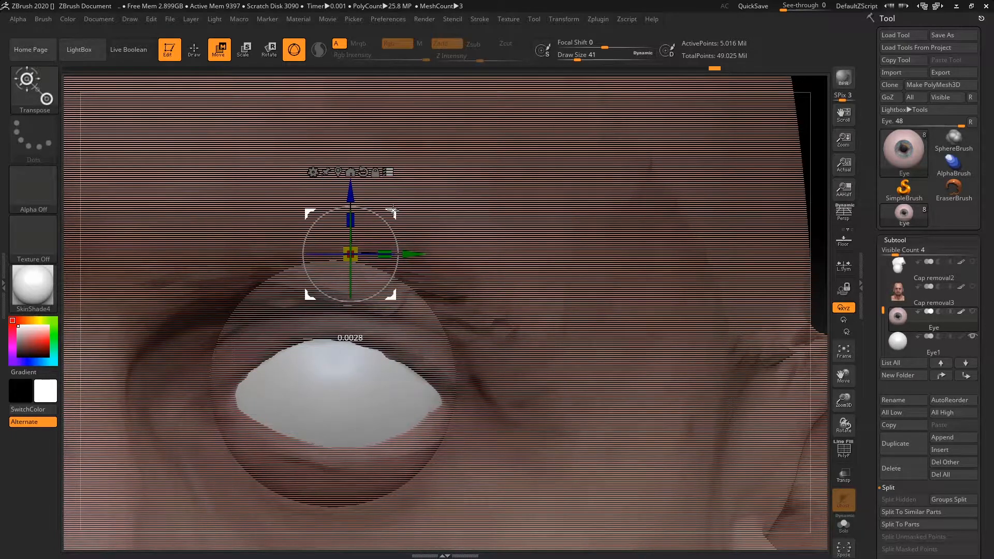
pyautogui.click(417, 239)
pyautogui.click(972, 338)
pyautogui.click(971, 338)
# Return to Draw mode and view the eye in the whole face with the Eye1 sphere hidden
pyautogui.moveTo(809, 250); pyautogui.dragTo(796, 229)
pyautogui.press('q')
pyautogui.moveTo(677, 243); pyautogui.dragTo(652, 223)
pyautogui.click(974, 337)
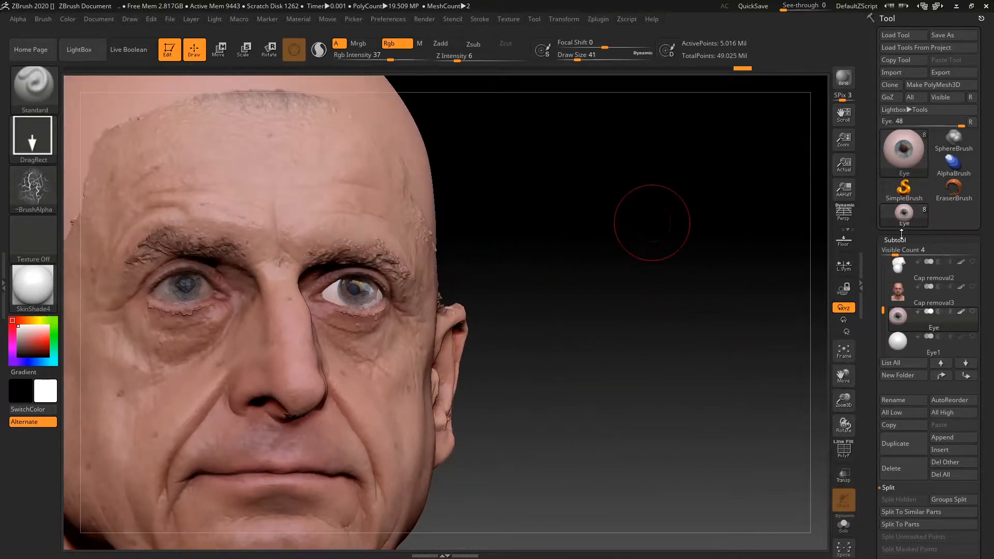
# Compare the eye's placement by switching the visible head between the Lineup and Cap removal3 subtools
pyautogui.click(973, 287)
pyautogui.moveTo(882, 311); pyautogui.dragTo(882, 280)
pyautogui.click(973, 262)
pyautogui.moveTo(743, 309)
pyautogui.keyDown('alt'); pyautogui.mouseDown()
pyautogui.moveTo(694, 235)
pyautogui.moveTo(677, 275)
pyautogui.moveTo(689, 291)
pyautogui.moveTo(728, 286)
pyautogui.moveTo(730, 200)
pyautogui.moveTo(701, 278)
pyautogui.moveTo(706, 259)
pyautogui.moveTo(701, 337)
pyautogui.moveTo(735, 303)
pyautogui.mouseUp(); pyautogui.keyUp('alt')
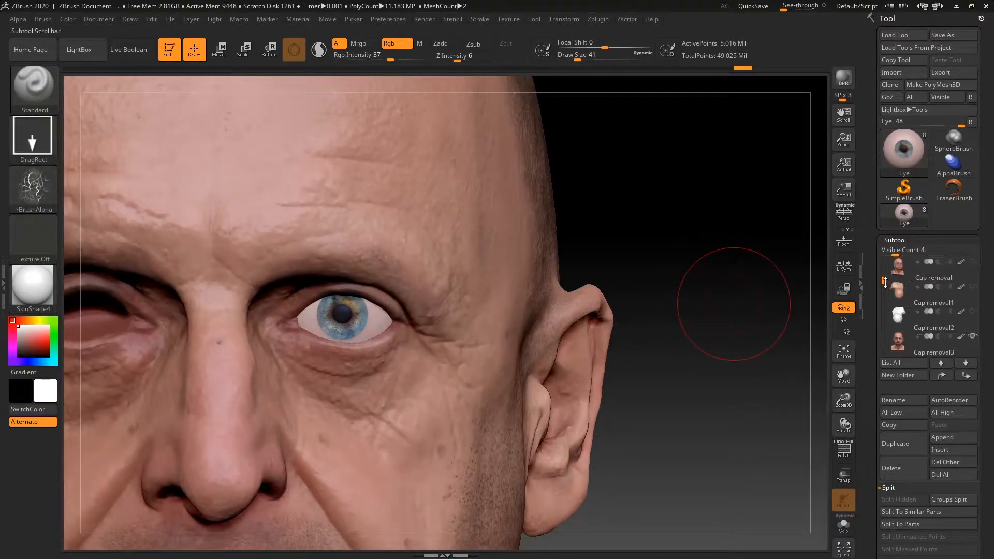
pyautogui.click(973, 337)
pyautogui.moveTo(886, 275); pyautogui.dragTo(884, 295)
pyautogui.click(972, 287)
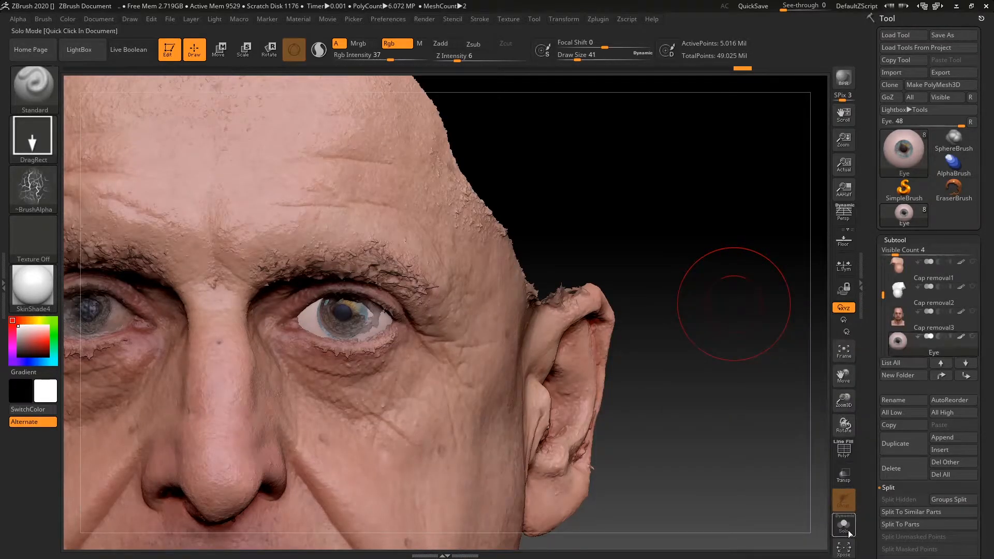
# Examine the original eyes on the Cap removal head, isolated in Solo mode, as a placement reference
pyautogui.click(845, 525)
pyautogui.moveTo(882, 296); pyautogui.dragTo(883, 271)
pyautogui.moveTo(914, 282)
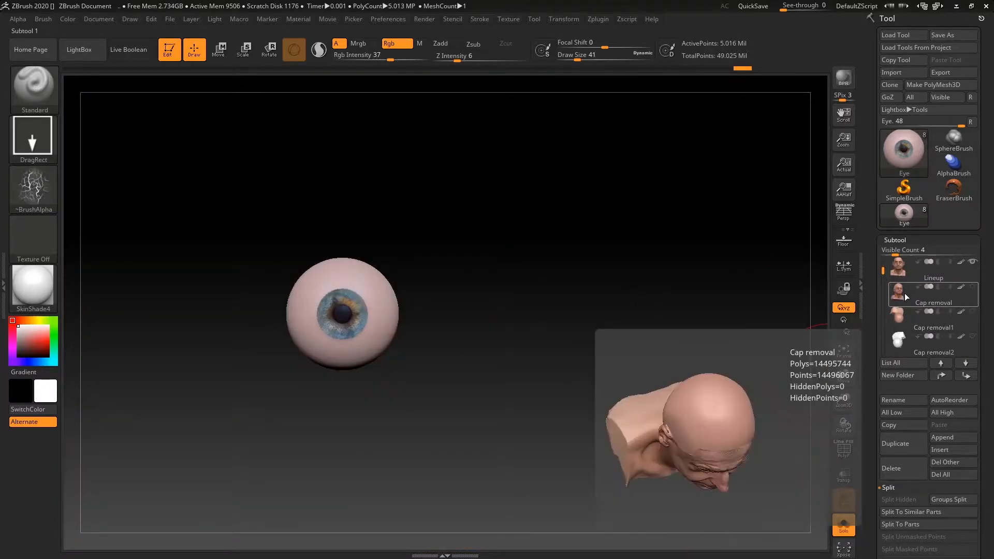
pyautogui.click(901, 299)
pyautogui.moveTo(735, 339); pyautogui.dragTo(734, 249)
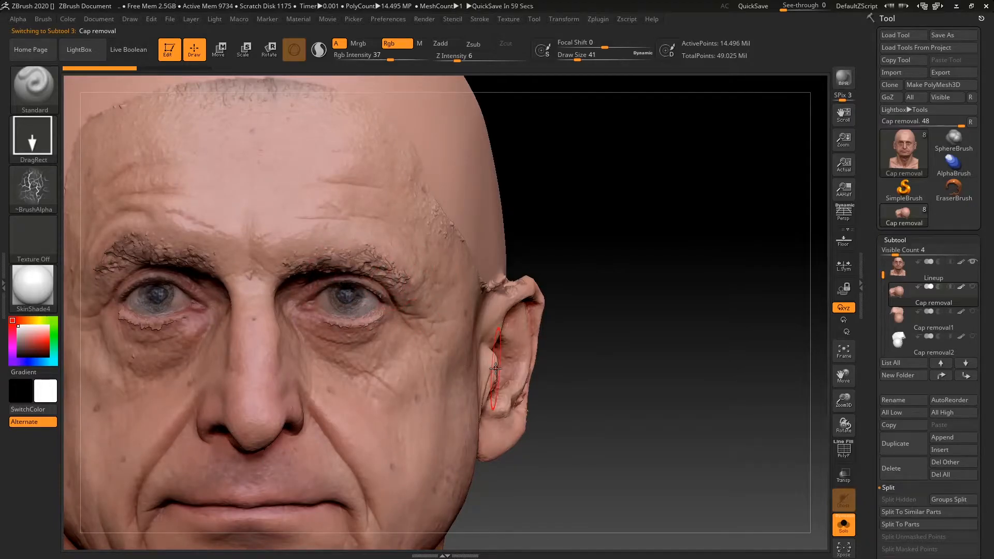
# Bring back Cap removal3 with both eye spheres visible, select the Eye subtool and activate the Move gizmo
pyautogui.moveTo(885, 278); pyautogui.dragTo(884, 313)
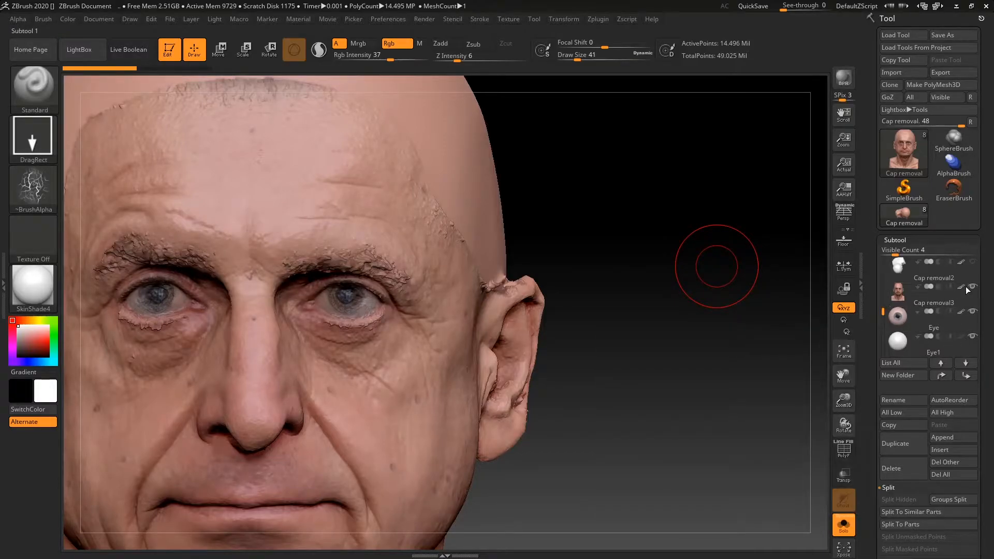
pyautogui.moveTo(883, 309)
pyautogui.mouseDown()
pyautogui.moveTo(884, 274)
pyautogui.moveTo(883, 311)
pyautogui.mouseUp()
pyautogui.click(926, 291)
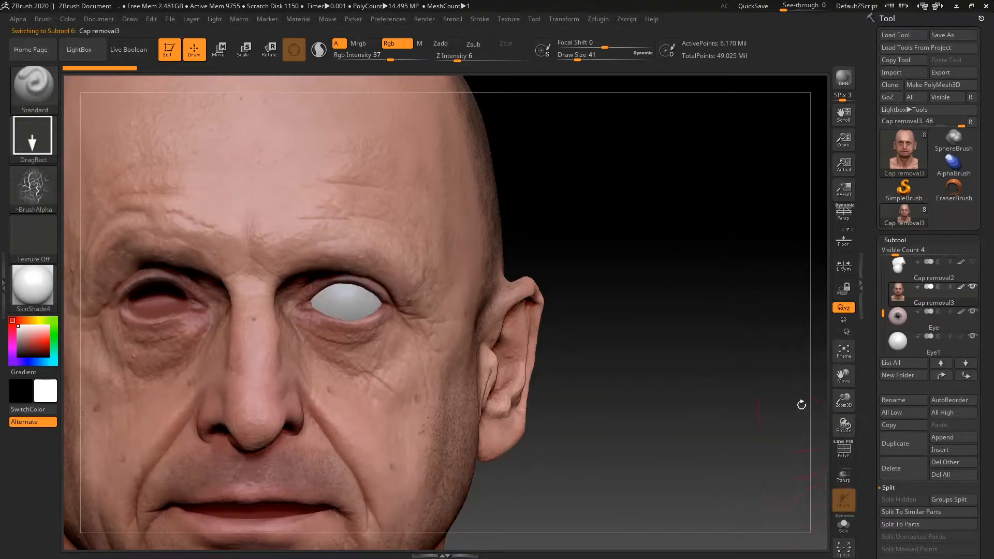
pyautogui.click(900, 326)
pyautogui.click(220, 50)
pyautogui.moveTo(563, 184); pyautogui.dragTo(605, 193)
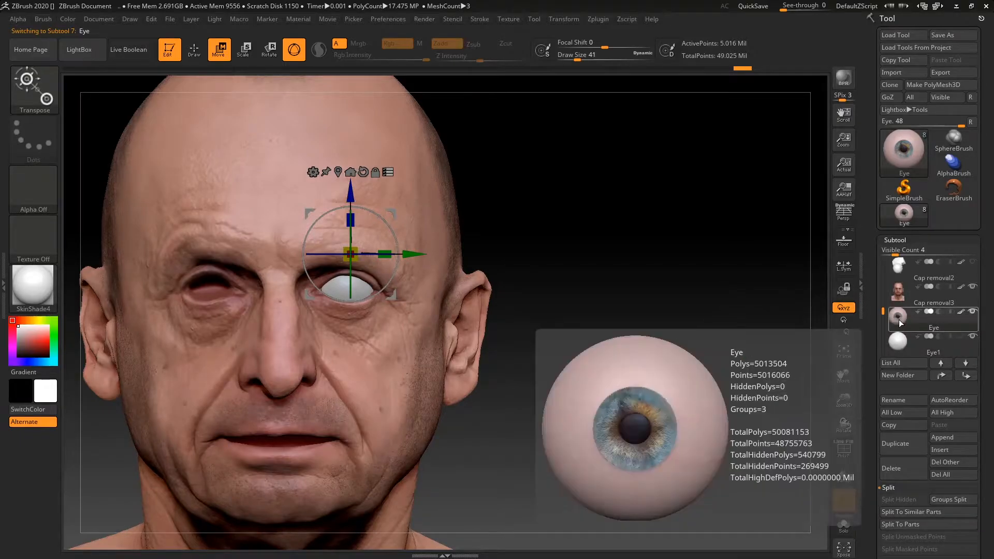
# Exclude the head from the multi-subtool transform and raise both eye spheres about 0.0084 along Z
pyautogui.press('ctrl')
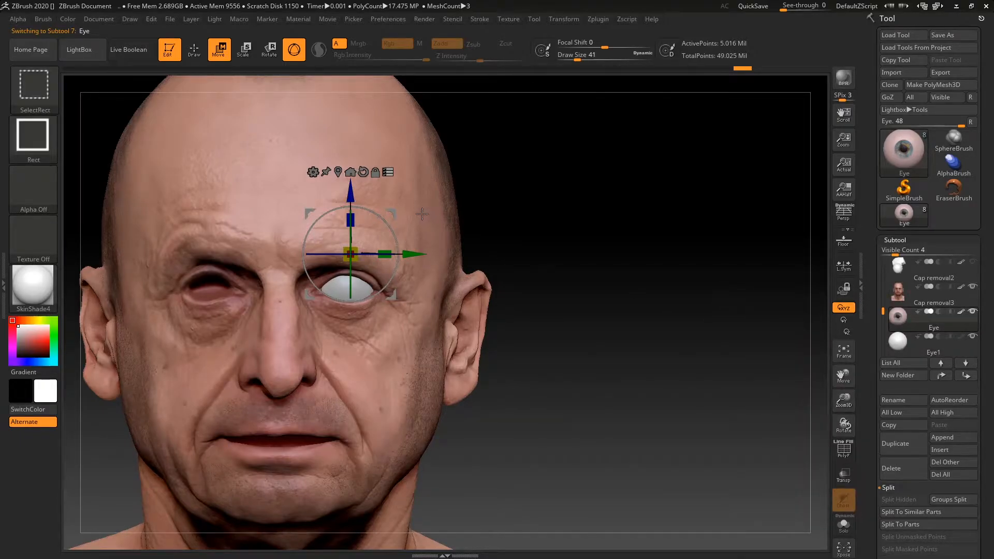
pyautogui.keyDown('ctrl'); pyautogui.keyDown('shift'); pyautogui.click(422, 213); pyautogui.keyUp('shift'); pyautogui.keyUp('ctrl')
pyautogui.keyDown('ctrl'); pyautogui.keyDown('shift'); pyautogui.click(570, 247); pyautogui.keyUp('shift'); pyautogui.keyUp('ctrl')
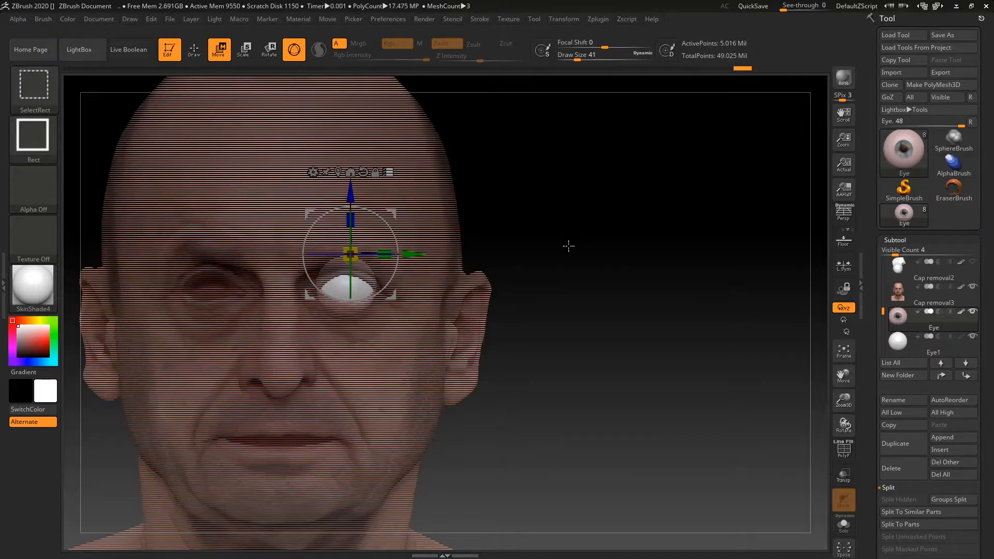
pyautogui.keyDown('ctrl'); pyautogui.moveTo(601, 200); pyautogui.dragTo(601, 259, button='right'); pyautogui.keyUp('ctrl')
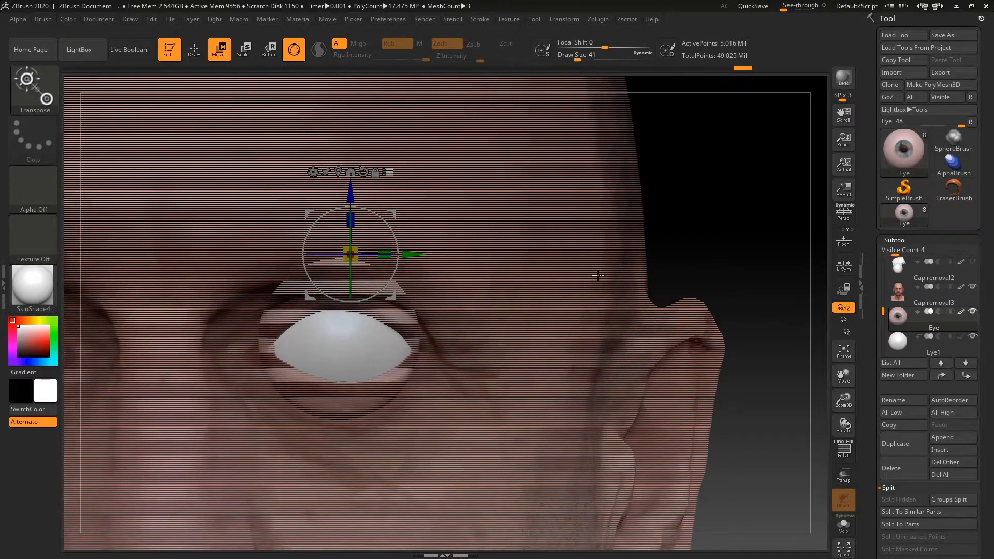
pyautogui.moveTo(351, 196); pyautogui.dragTo(354, 191)
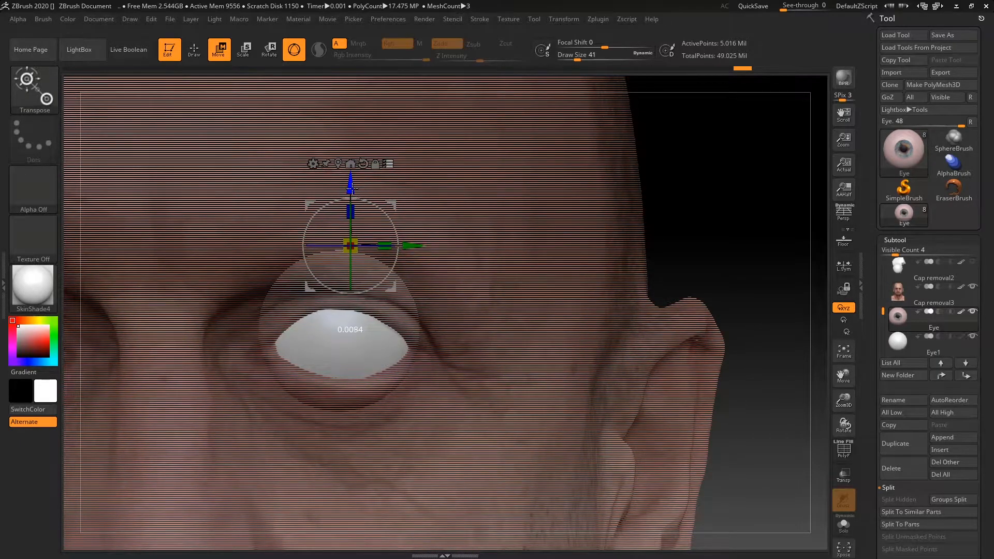
# Nudge the eye spheres slightly along Z after checking the iris with Eye1 hidden, and undo the trial scaling
pyautogui.click(970, 337)
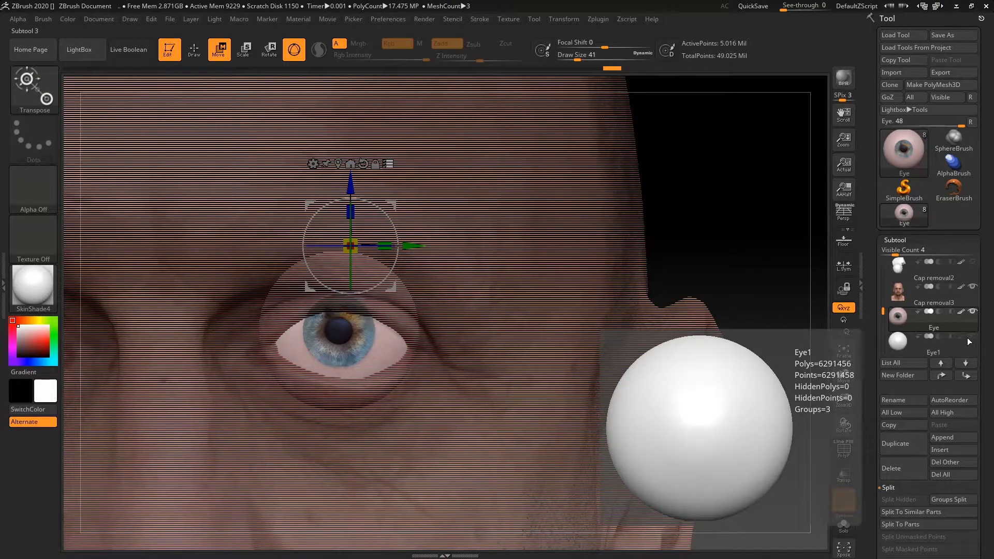
pyautogui.keyDown('ctrl'); pyautogui.moveTo(750, 224); pyautogui.dragTo(639, 252, button='right'); pyautogui.keyUp('ctrl')
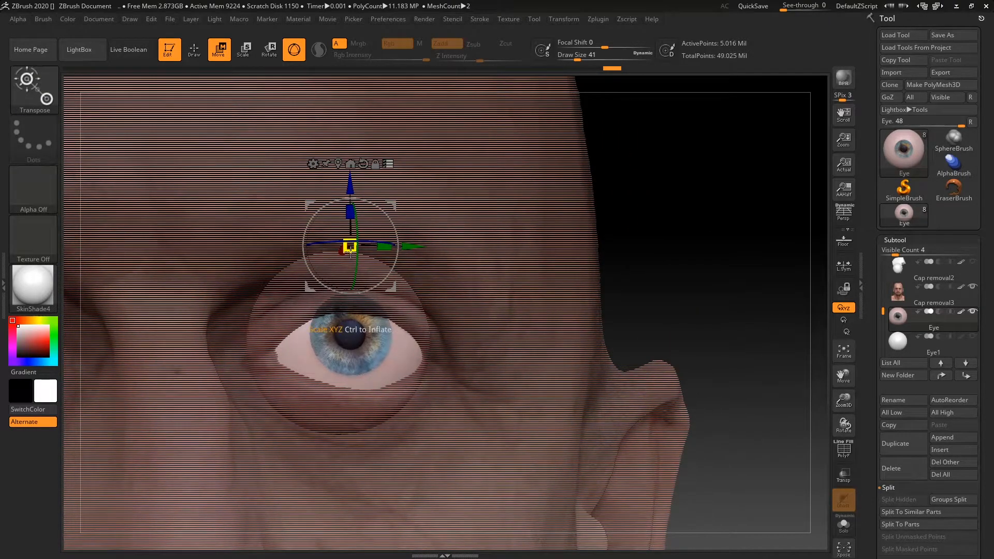
pyautogui.click(972, 337)
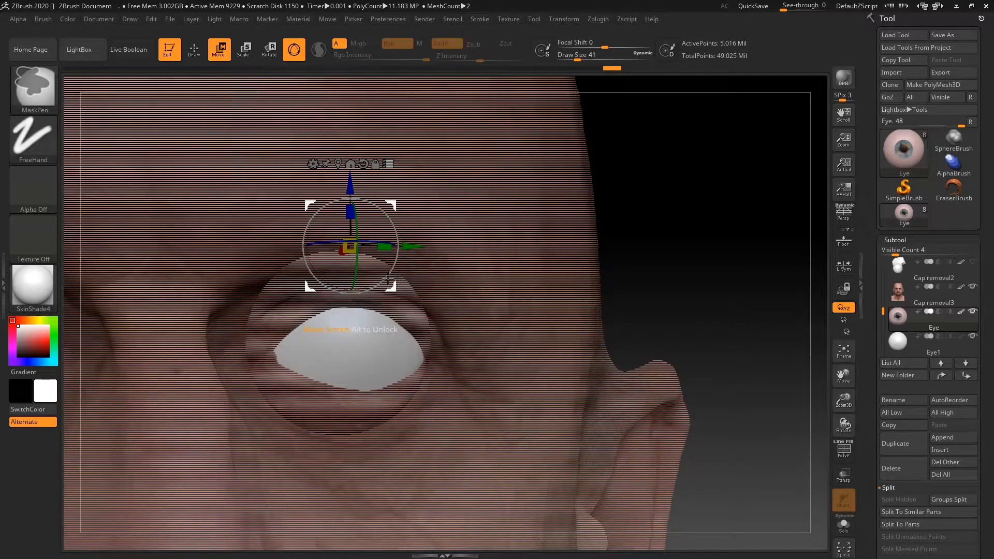
pyautogui.moveTo(350, 182); pyautogui.dragTo(351, 181)
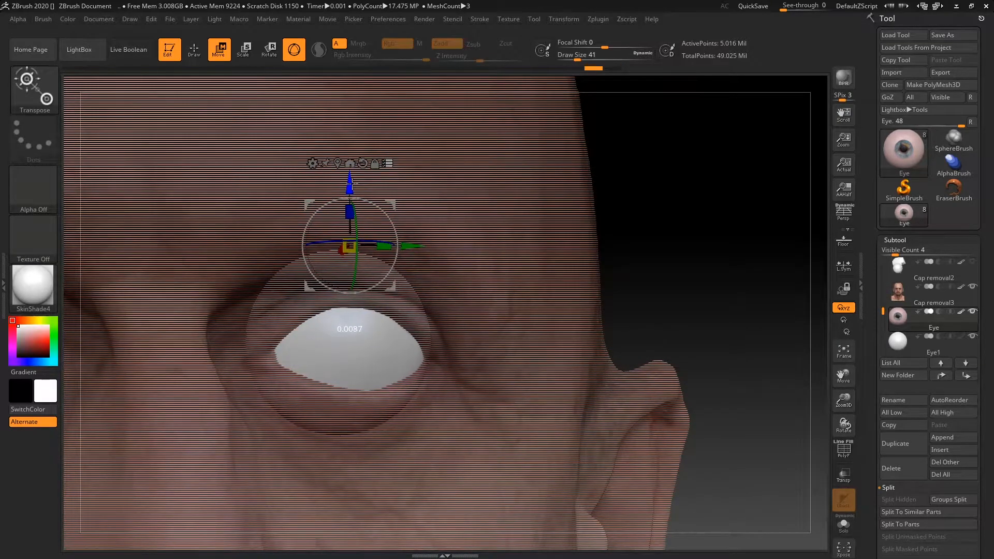
pyautogui.moveTo(354, 249); pyautogui.dragTo(358, 244)
pyautogui.hotkey('ctrl', 'z')
# Move the eye spheres about -0.0053 along X from a low view and recheck the iris with Eye1 hidden
pyautogui.moveTo(722, 225); pyautogui.dragTo(713, 136)
pyautogui.moveTo(349, 297); pyautogui.dragTo(351, 301)
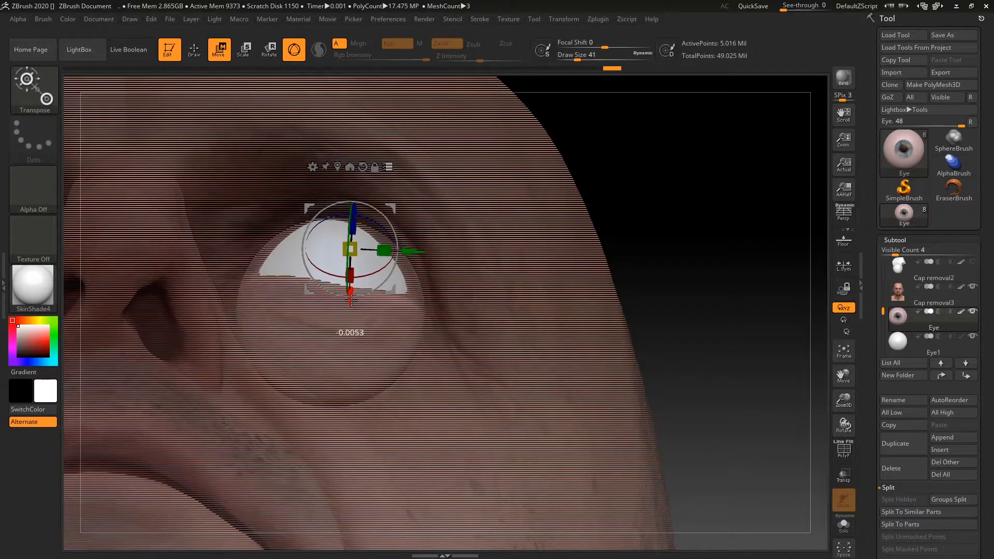
pyautogui.moveTo(705, 249); pyautogui.dragTo(716, 236)
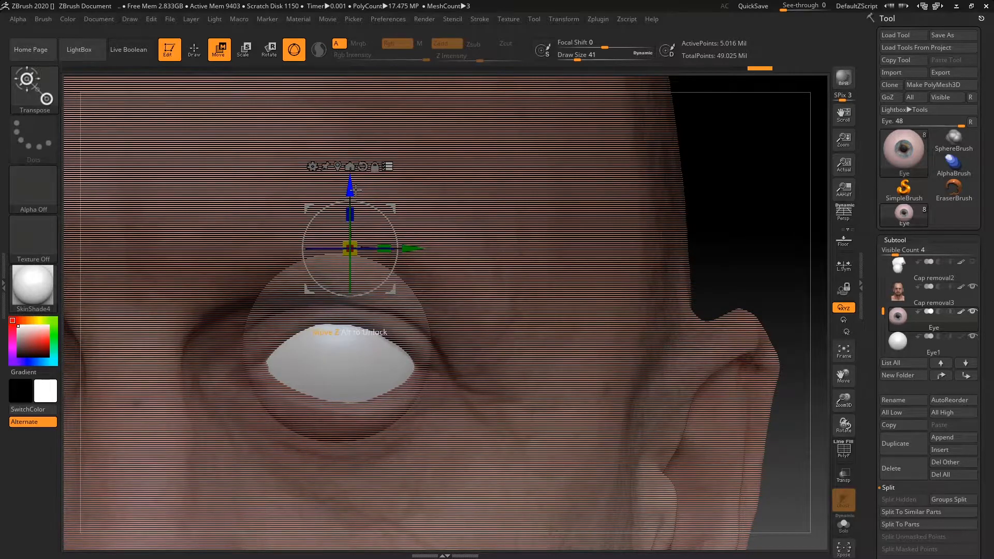
pyautogui.click(973, 337)
pyautogui.click(973, 337)
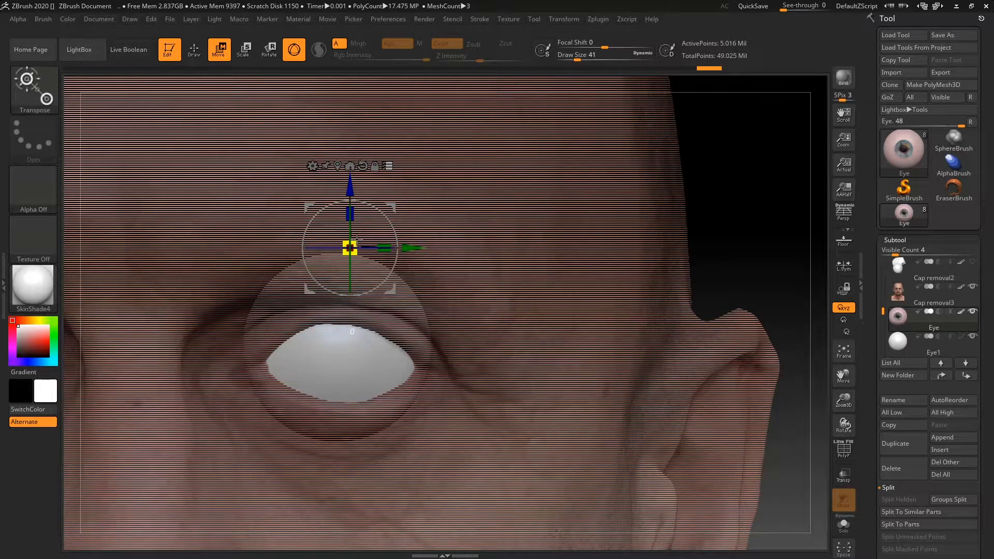
# Adjust the eye spheres' depth by about -0.0005 along X from below and review the fit from the front
pyautogui.moveTo(760, 200); pyautogui.dragTo(695, 234)
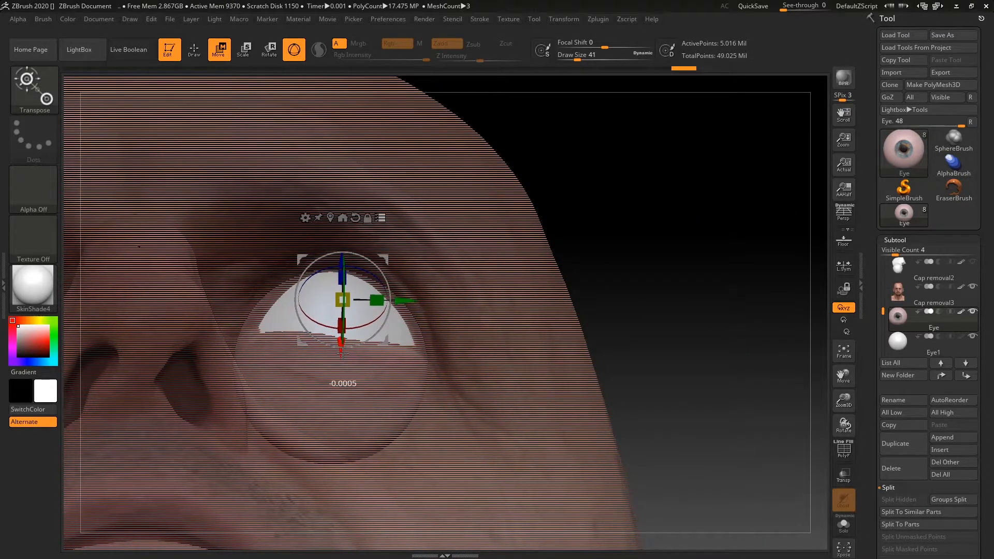
pyautogui.moveTo(517, 249); pyautogui.dragTo(375, 357)
pyautogui.moveTo(756, 103); pyautogui.dragTo(753, 208)
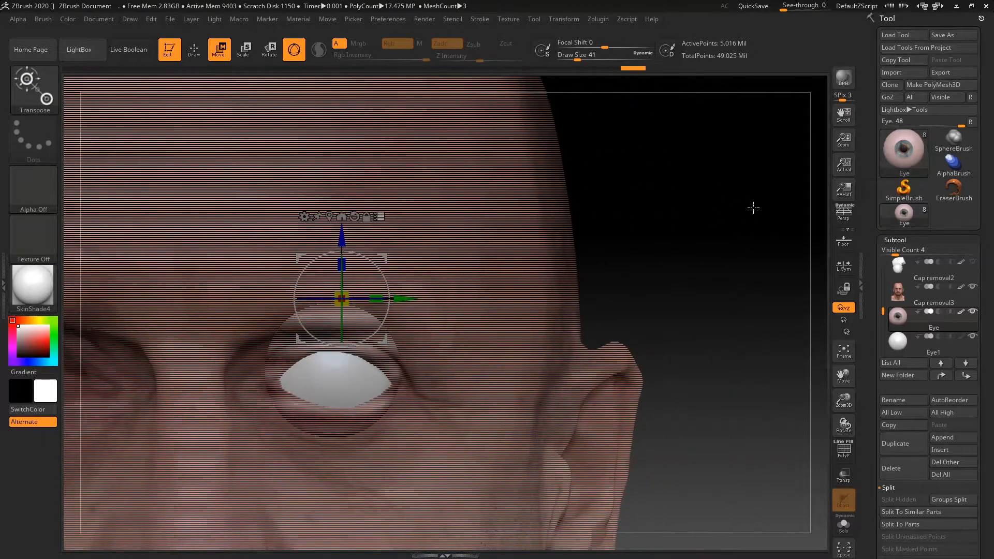
# Hide Eye1 to examine the iris up close in the left socket, and show the sphere again
pyautogui.click(972, 336)
pyautogui.keyDown('alt'); pyautogui.moveTo(777, 290); pyautogui.dragTo(741, 285); pyautogui.keyUp('alt')
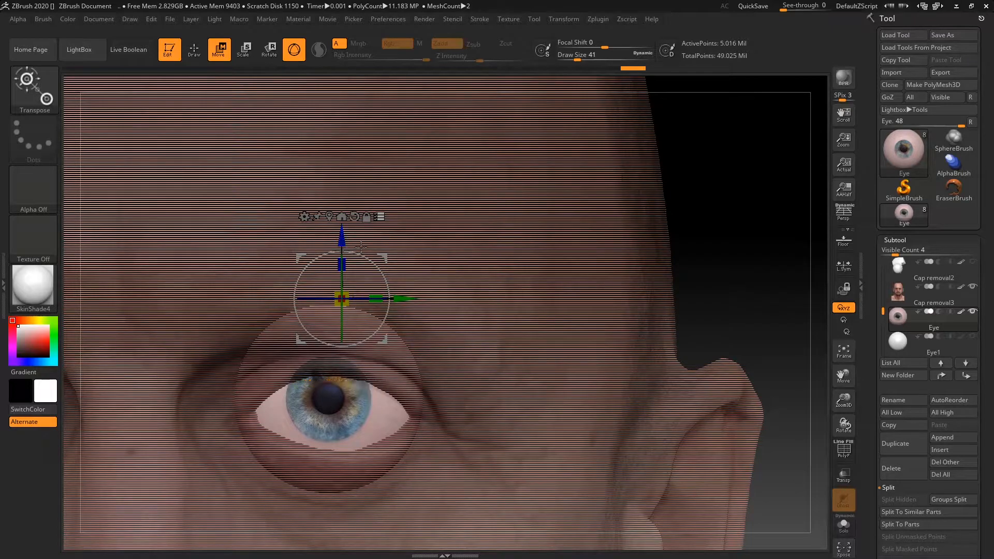
pyautogui.click(973, 335)
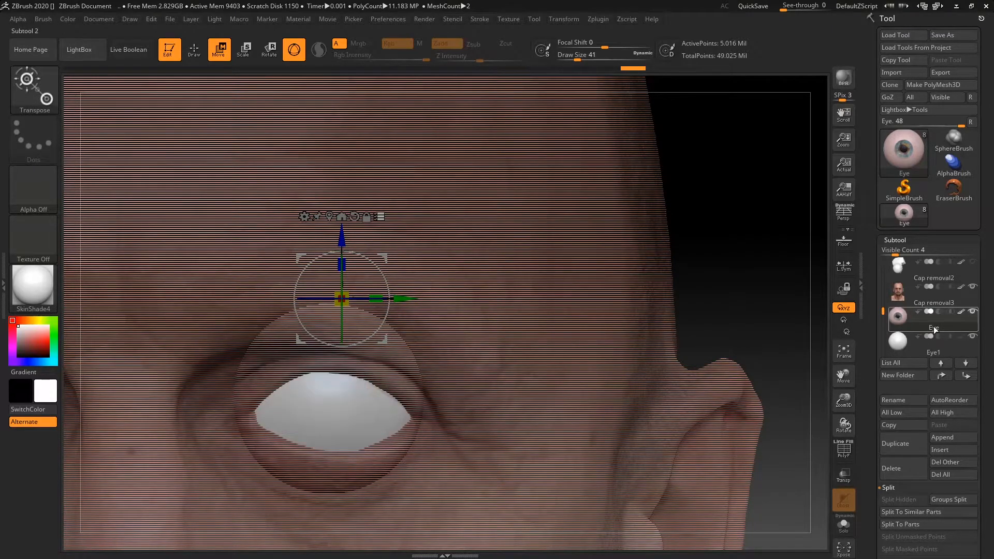
# Scale the eye spheres very slightly and move them a small amount along X from a low view
pyautogui.moveTo(350, 285); pyautogui.dragTo(352, 286)
pyautogui.moveTo(733, 210); pyautogui.dragTo(708, 216)
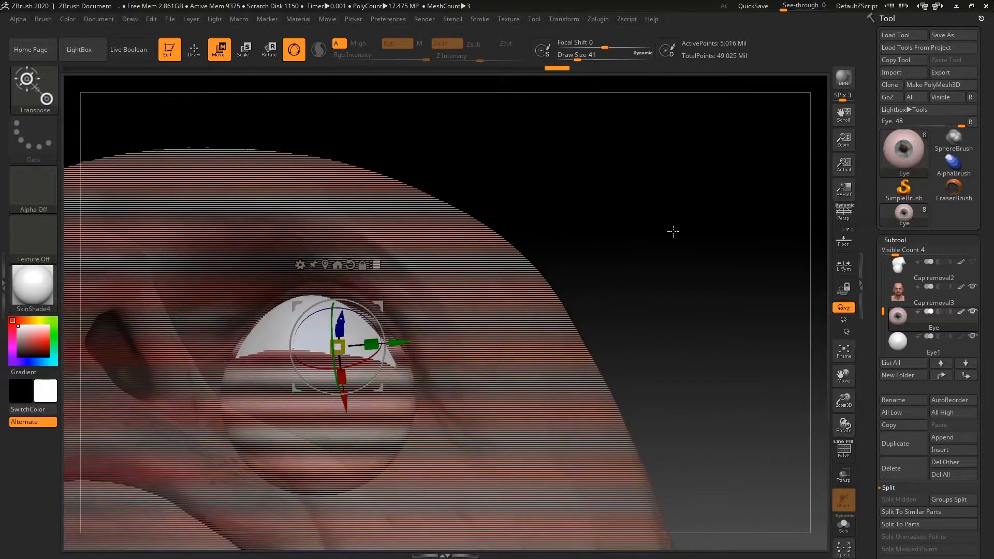
pyautogui.moveTo(346, 405); pyautogui.dragTo(343, 389)
pyautogui.moveTo(640, 200); pyautogui.dragTo(655, 254)
# Hide Eye1 and examine how the iris sits between the eyelids from front and low angles, without the transform gizmo
pyautogui.click(975, 337)
pyautogui.keyDown('alt'); pyautogui.moveTo(787, 351); pyautogui.dragTo(699, 207); pyautogui.keyUp('alt')
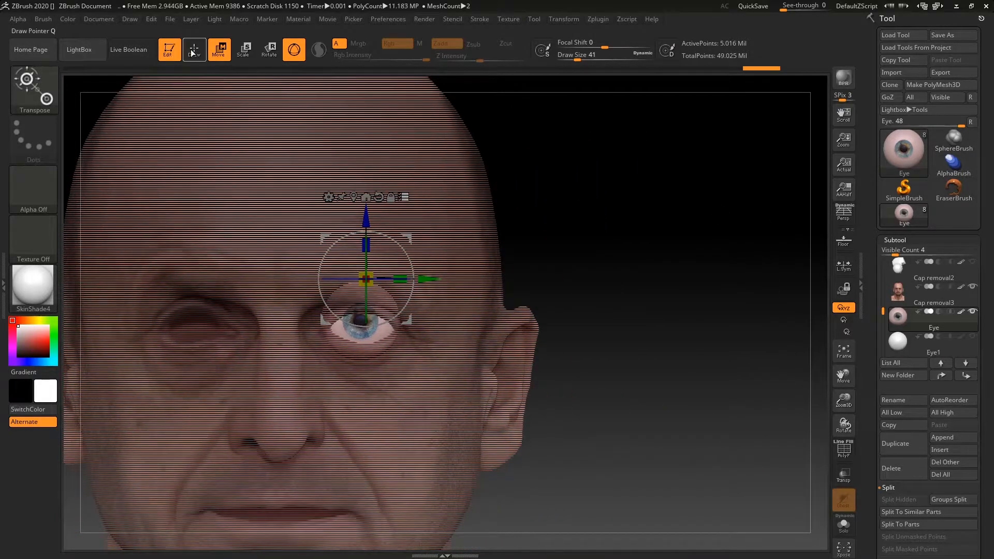
pyautogui.click(191, 49)
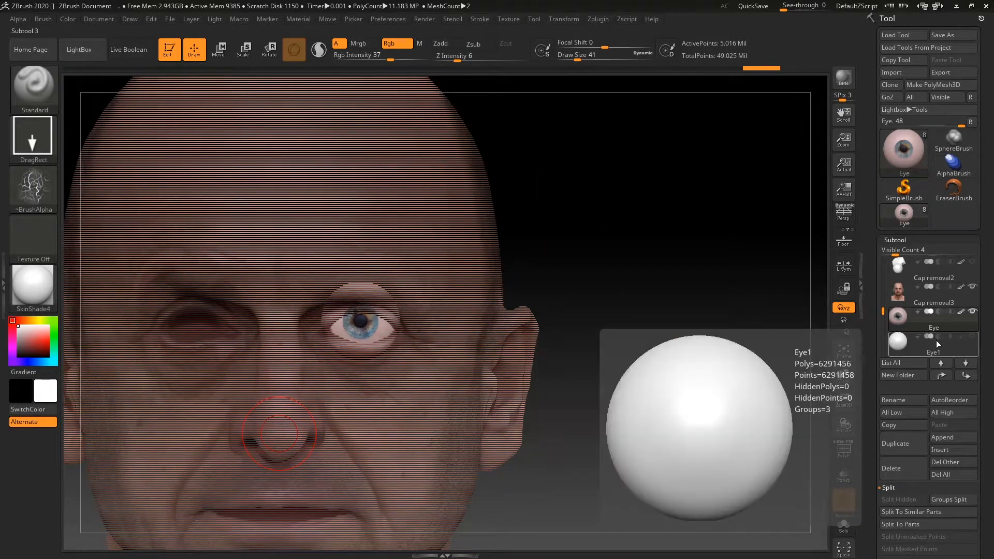
pyautogui.moveTo(513, 222); pyautogui.dragTo(639, 159)
pyautogui.moveTo(670, 257); pyautogui.dragTo(679, 347)
pyautogui.moveTo(710, 256); pyautogui.dragTo(722, 288)
pyautogui.moveTo(730, 218)
pyautogui.keyDown('alt'); pyautogui.mouseDown()
pyautogui.moveTo(715, 242)
pyautogui.moveTo(724, 217)
pyautogui.mouseUp(); pyautogui.keyUp('alt')
pyautogui.rightClick(672, 287)
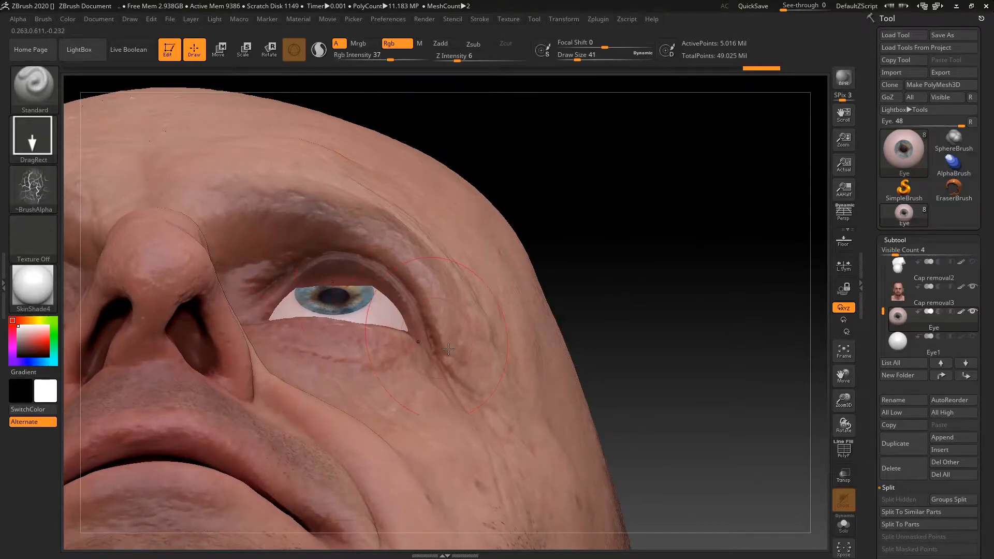
pyautogui.moveTo(671, 248); pyautogui.dragTo(683, 430)
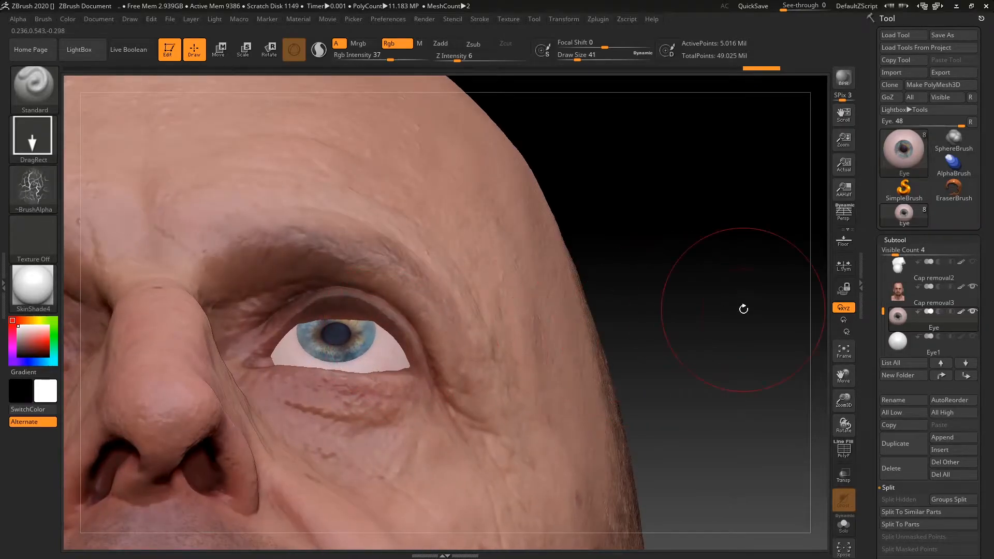
# Show Eye1 again and shift both eye spheres slightly in the view plane with the Move gizmo from below
pyautogui.click(972, 337)
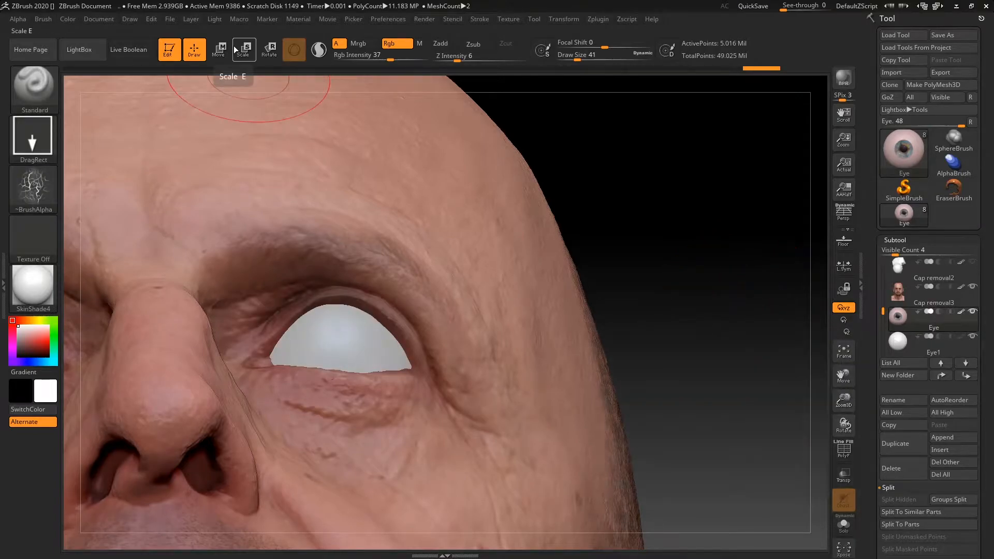
pyautogui.click(218, 49)
pyautogui.moveTo(680, 182); pyautogui.dragTo(426, 353)
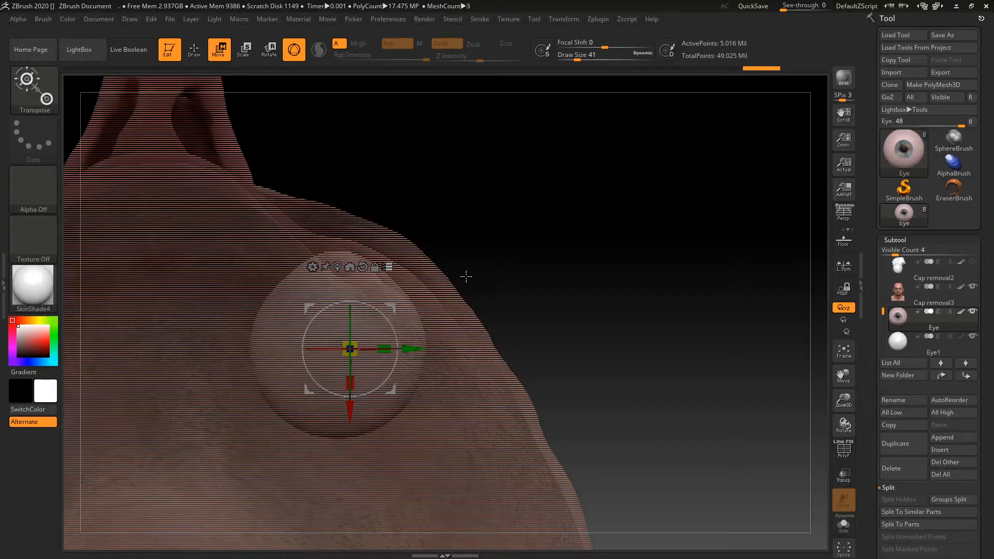
pyautogui.moveTo(475, 275); pyautogui.dragTo(532, 262)
pyautogui.press('ctrl')
pyautogui.press('ctrl')
pyautogui.press('ctrl')
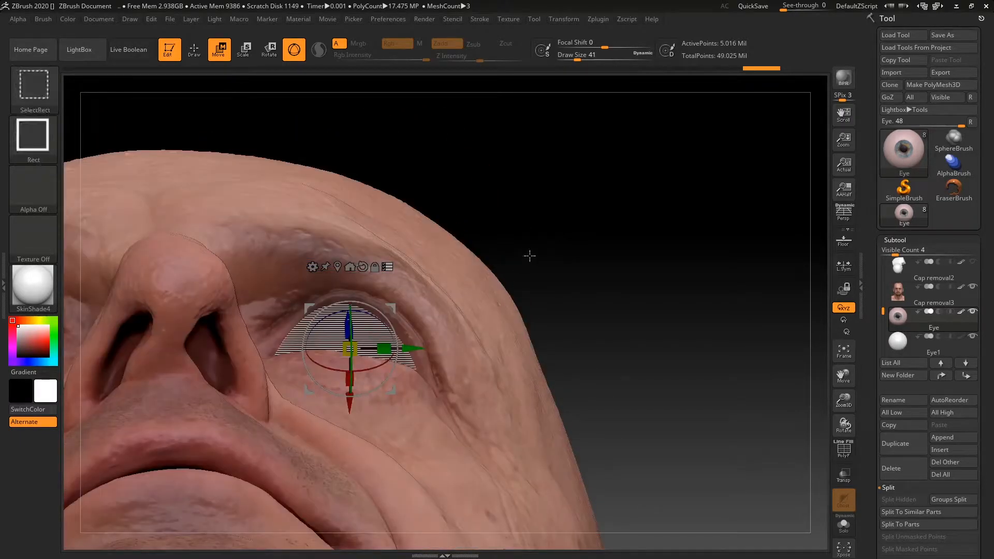
pyautogui.keyDown('ctrl'); pyautogui.click(525, 257); pyautogui.keyUp('ctrl')
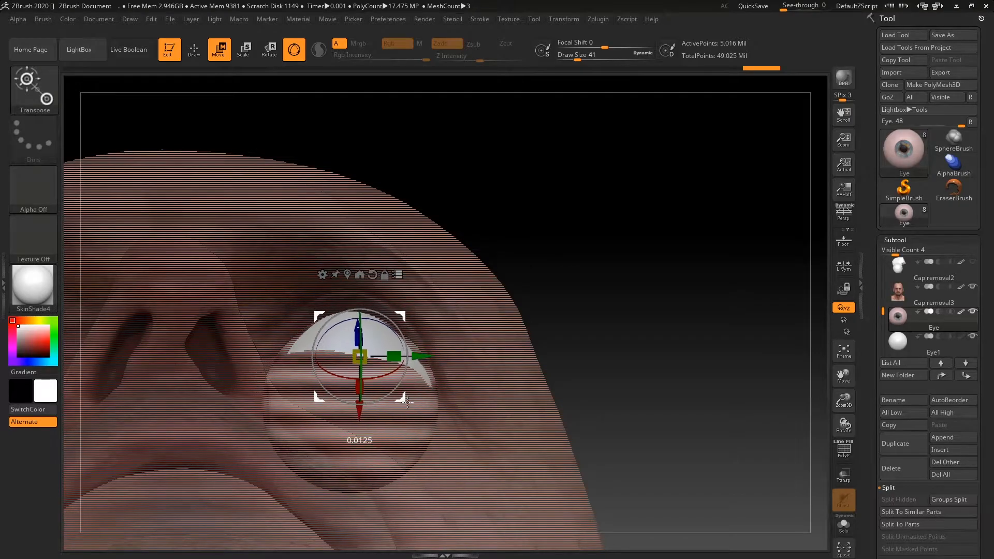
pyautogui.press('ctrl')
pyautogui.moveTo(540, 251); pyautogui.dragTo(544, 225)
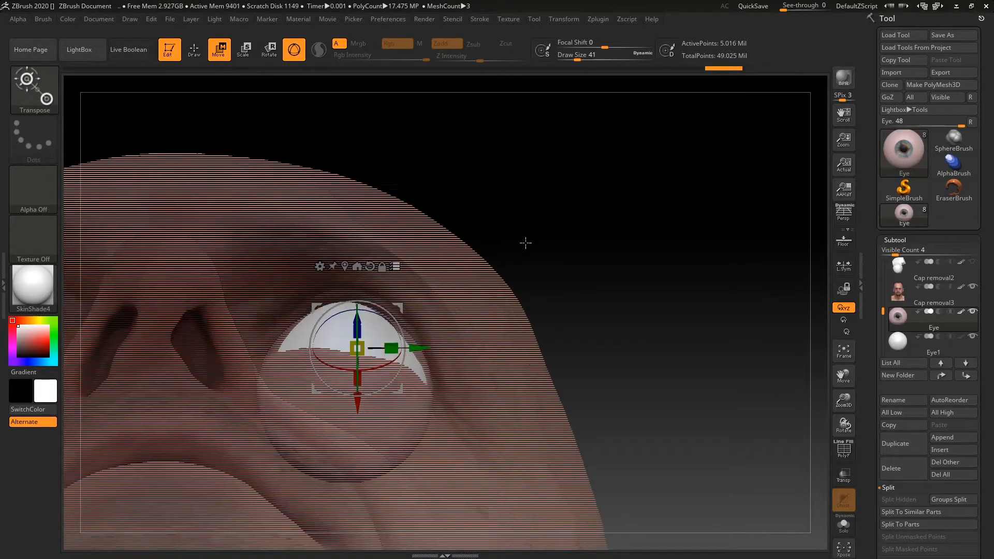
# Move the eye spheres about 0.0014 along Z from the side and nudge them along Y to fit the eyelids
pyautogui.moveTo(533, 226); pyautogui.dragTo(388, 326)
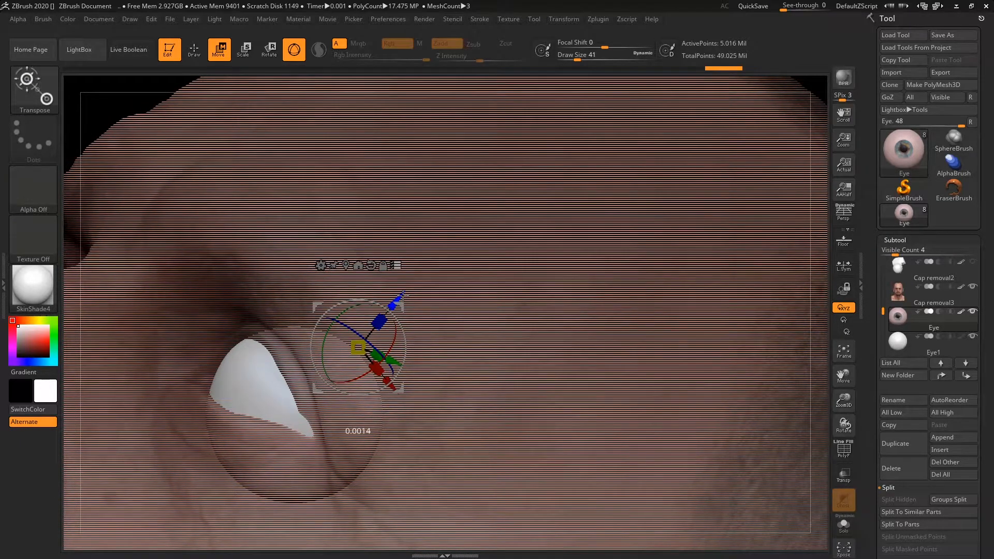
pyautogui.moveTo(821, 234); pyautogui.dragTo(398, 325)
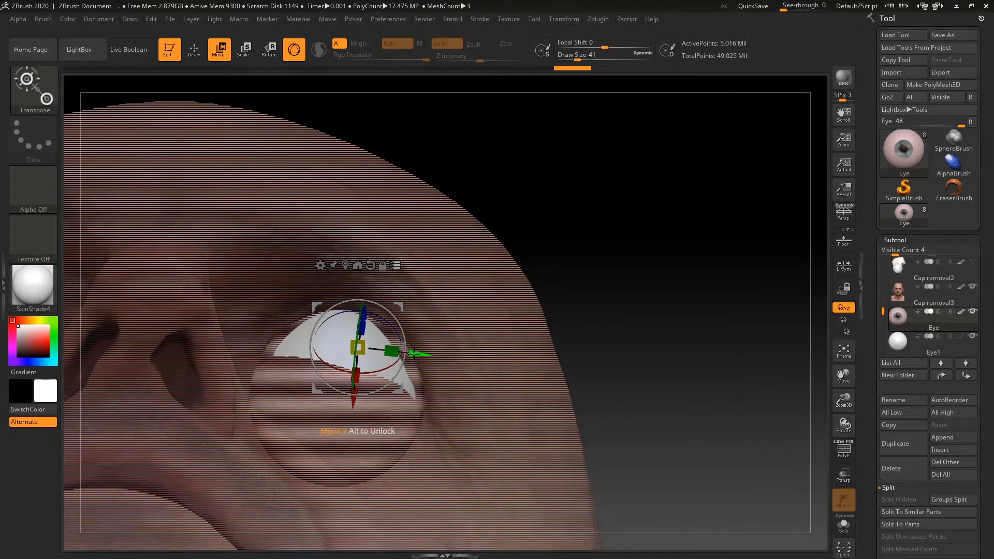
pyautogui.moveTo(428, 336); pyautogui.dragTo(631, 208)
pyautogui.moveTo(685, 330); pyautogui.dragTo(623, 346)
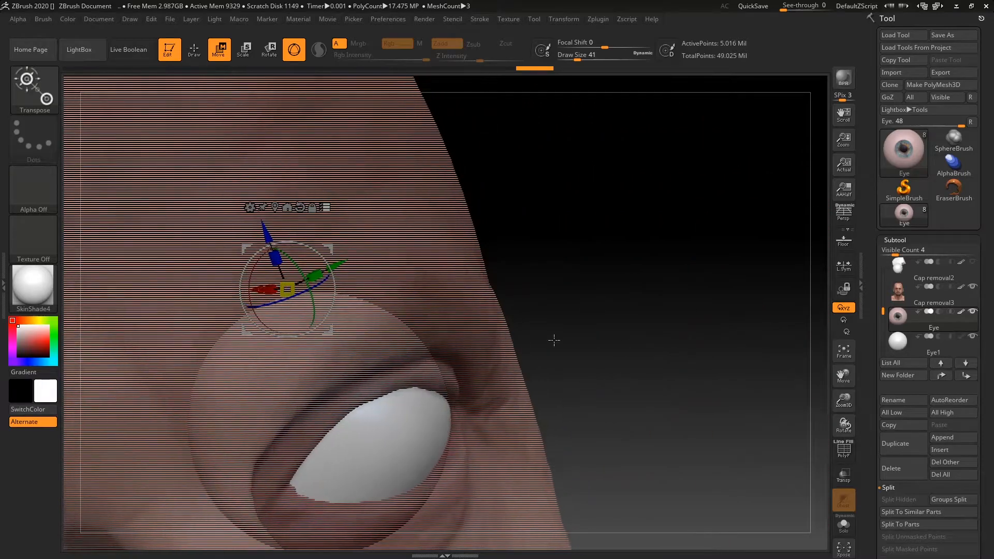
# Rotate the eye spheres about -1.03 around Z, and by about -1.75 in the view plane from below
pyautogui.press('ctrl')
pyautogui.moveTo(627, 265)
pyautogui.mouseDown()
pyautogui.moveTo(625, 278)
pyautogui.moveTo(626, 229)
pyautogui.moveTo(562, 231)
pyautogui.mouseUp()
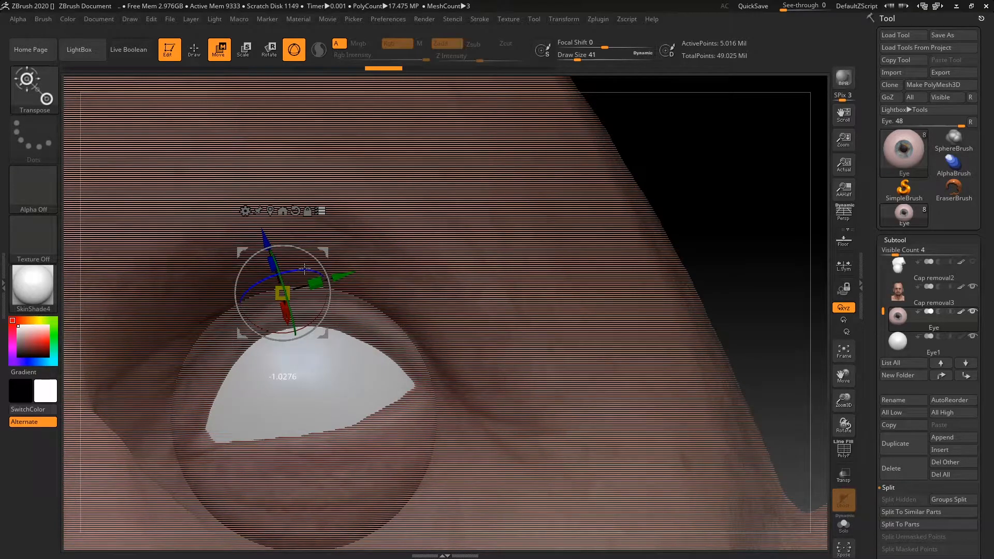
pyautogui.moveTo(684, 176)
pyautogui.mouseDown()
pyautogui.moveTo(705, 162)
pyautogui.moveTo(699, 227)
pyautogui.moveTo(668, 204)
pyautogui.mouseUp()
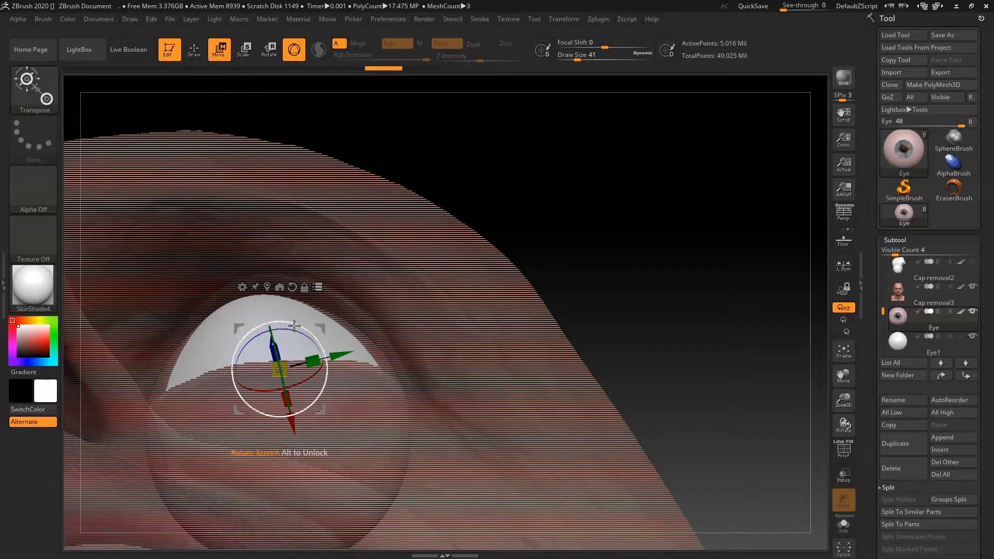
pyautogui.moveTo(493, 215)
pyautogui.mouseDown()
pyautogui.moveTo(542, 164)
pyautogui.moveTo(538, 197)
pyautogui.mouseUp()
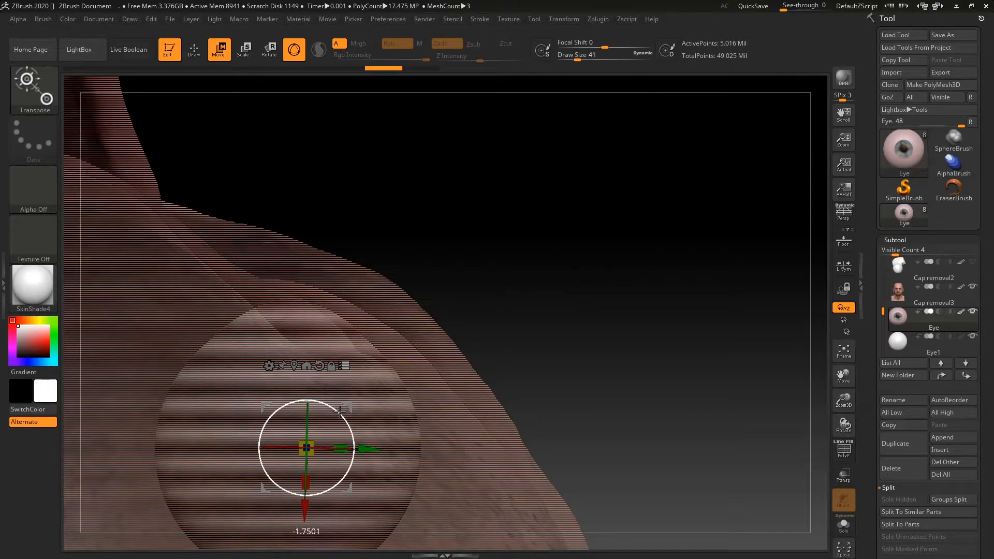
pyautogui.keyDown('alt'); pyautogui.moveTo(533, 282); pyautogui.dragTo(532, 254); pyautogui.keyUp('alt')
pyautogui.moveTo(536, 267); pyautogui.dragTo(547, 352)
pyautogui.moveTo(836, 382); pyautogui.dragTo(837, 369)
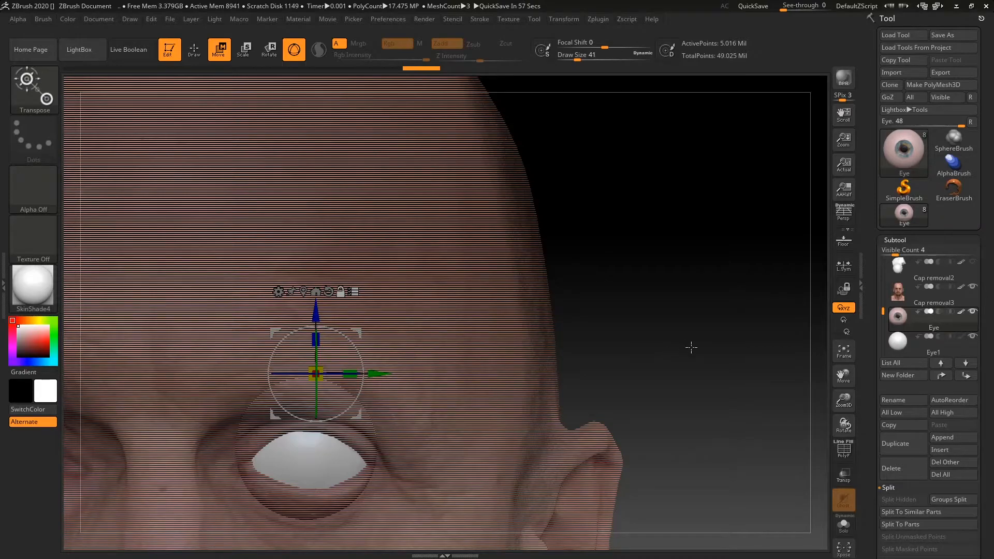
# Hide Eye1 and examine the rotated iris from the front without the gizmo
pyautogui.click(973, 337)
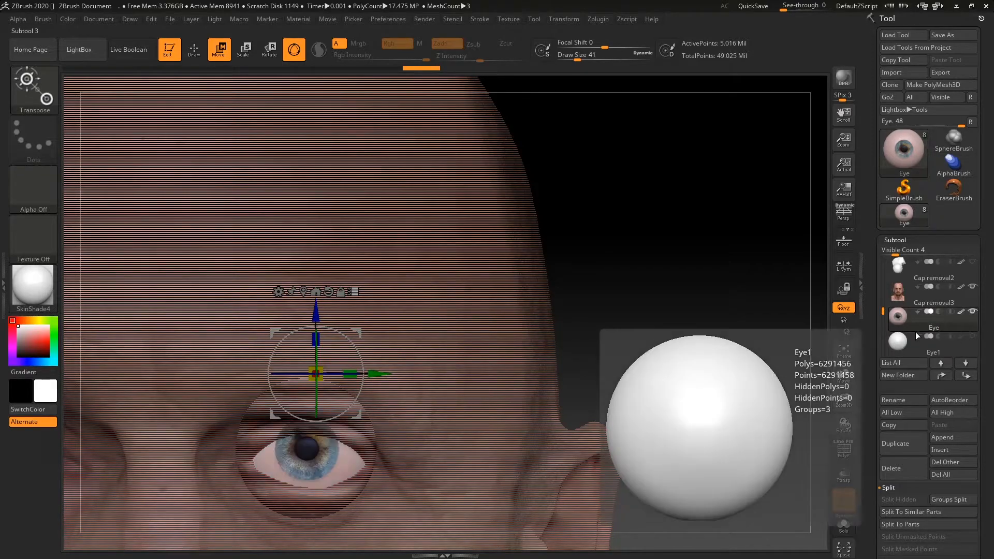
pyautogui.click(194, 49)
pyautogui.moveTo(663, 256)
pyautogui.keyDown('alt'); pyautogui.mouseDown()
pyautogui.moveTo(663, 275)
pyautogui.moveTo(650, 194)
pyautogui.moveTo(655, 259)
pyautogui.moveTo(642, 231)
pyautogui.moveTo(657, 268)
pyautogui.moveTo(683, 251)
pyautogui.moveTo(642, 268)
pyautogui.moveTo(663, 204)
pyautogui.moveTo(654, 413)
pyautogui.moveTo(628, 273)
pyautogui.moveTo(639, 357)
pyautogui.moveTo(650, 256)
pyautogui.moveTo(647, 342)
pyautogui.moveTo(626, 290)
pyautogui.moveTo(630, 262)
pyautogui.moveTo(643, 258)
pyautogui.moveTo(650, 335)
pyautogui.moveTo(653, 200)
pyautogui.moveTo(653, 256)
pyautogui.moveTo(668, 287)
pyautogui.moveTo(673, 231)
pyautogui.mouseUp(); pyautogui.keyUp('alt')
pyautogui.moveTo(694, 332)
pyautogui.mouseDown()
pyautogui.moveTo(695, 309)
pyautogui.moveTo(730, 246)
pyautogui.moveTo(717, 235)
pyautogui.mouseUp()
pyautogui.press('ctrl')
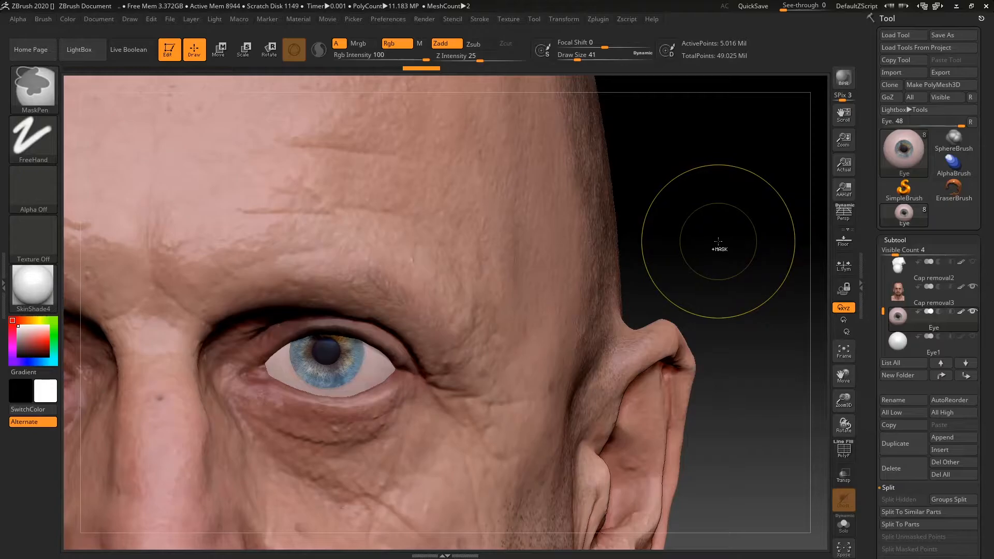
pyautogui.hotkey('ctrl', 'shift')
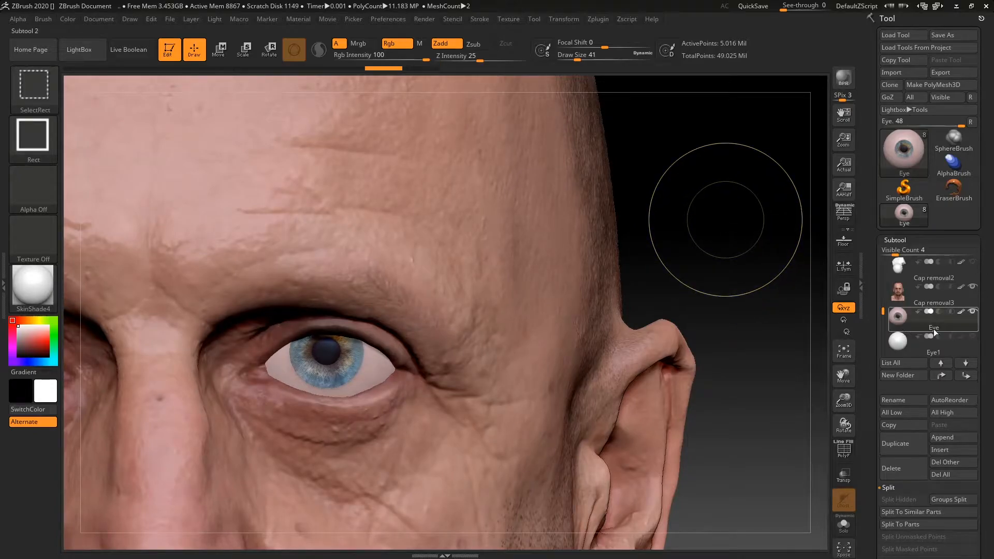
# Show Eye1 again, undo the oversized trial move along Y, and scale both eye spheres minimally
pyautogui.click(971, 337)
pyautogui.press('ctrl')
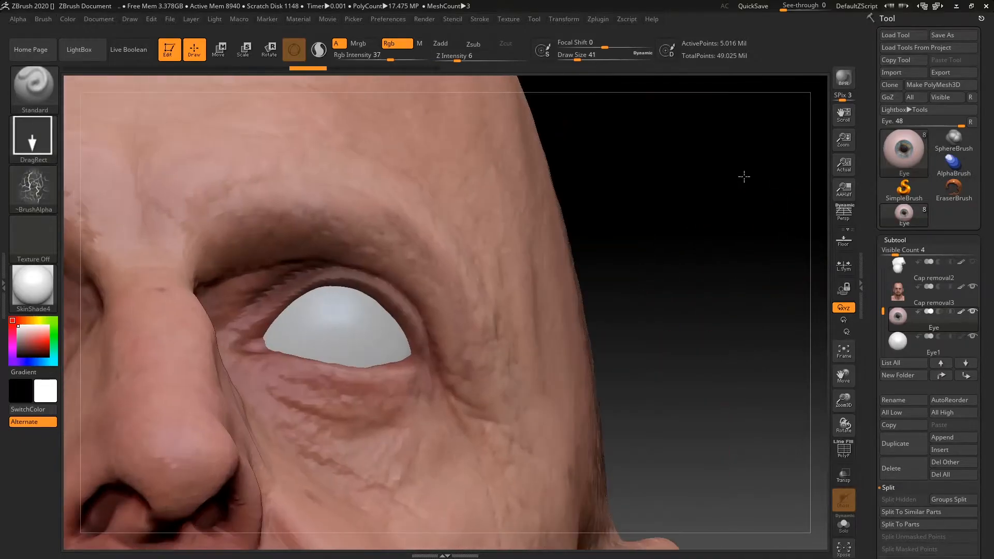
pyautogui.press('e')
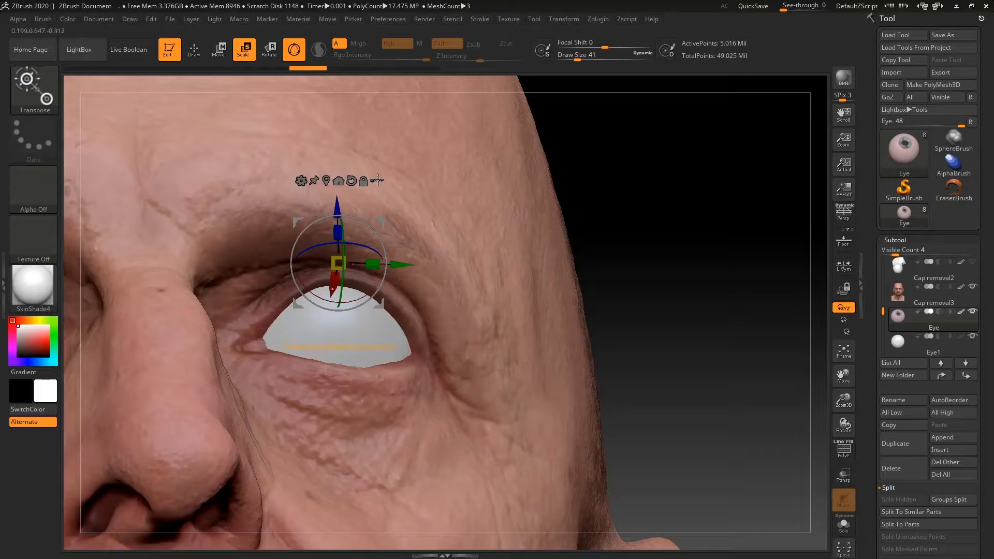
pyautogui.press('ctrl')
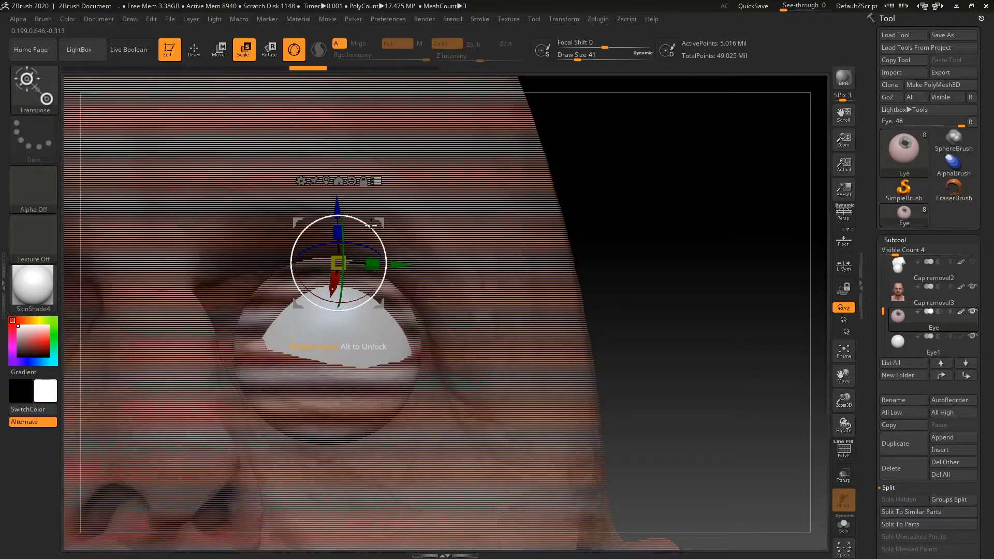
pyautogui.moveTo(401, 265); pyautogui.dragTo(573, 269)
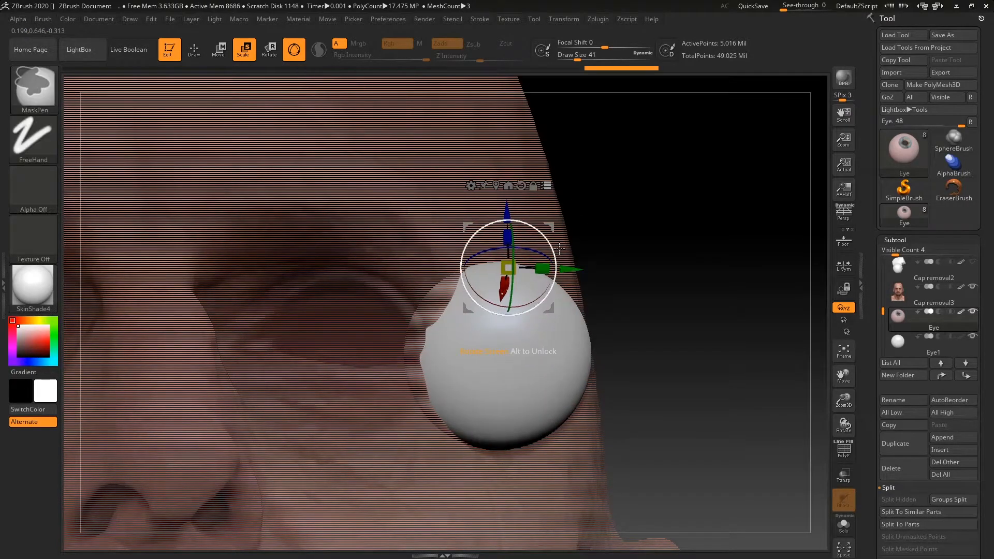
pyautogui.hotkey('ctrl', 'z')
pyautogui.moveTo(337, 262); pyautogui.dragTo(338, 262)
# Move the eye spheres about 0.0009 along Y and rotate them about -0.87 in the view plane from below
pyautogui.moveTo(637, 238); pyautogui.dragTo(588, 231)
pyautogui.moveTo(398, 265); pyautogui.dragTo(403, 265)
pyautogui.moveTo(539, 168); pyautogui.dragTo(588, 304)
pyautogui.moveTo(396, 348); pyautogui.dragTo(399, 348)
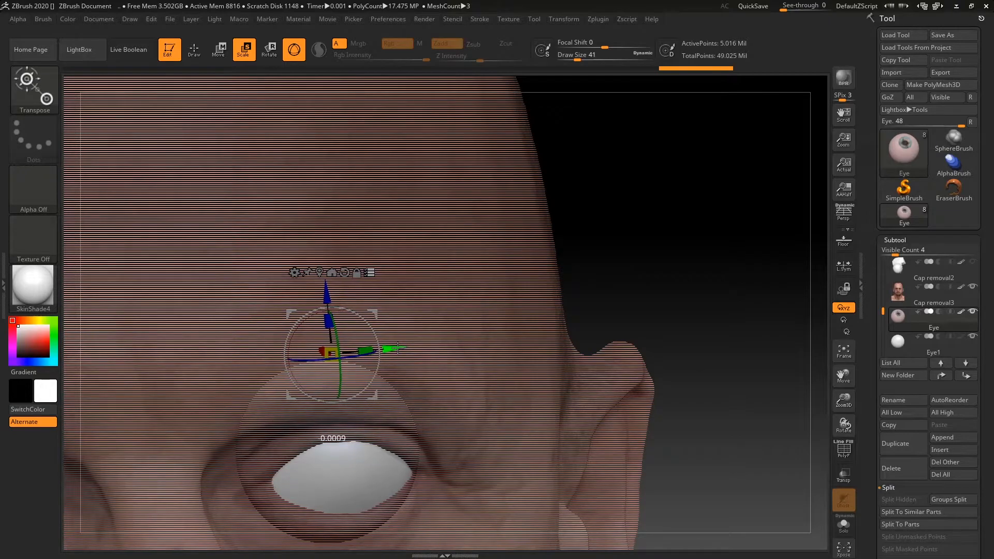
pyautogui.moveTo(662, 268); pyautogui.dragTo(576, 225)
pyautogui.moveTo(490, 221); pyautogui.dragTo(537, 173)
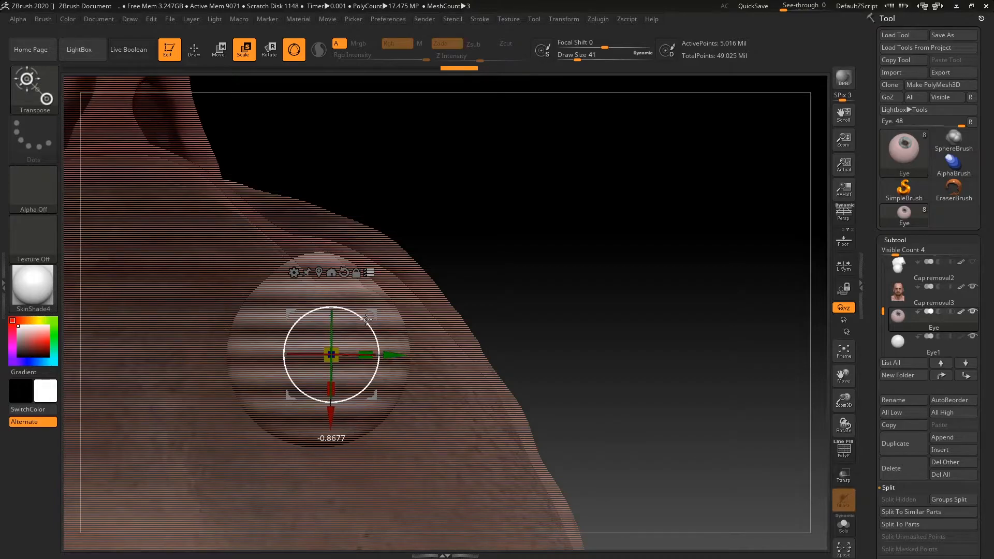
# Examine the eyeball's fit from below and from the front with the gizmo off and Eye1 hidden
pyautogui.moveTo(464, 237); pyautogui.dragTo(545, 315)
pyautogui.click(194, 49)
pyautogui.moveTo(695, 284)
pyautogui.mouseDown()
pyautogui.moveTo(683, 282)
pyautogui.moveTo(688, 222)
pyautogui.moveTo(683, 273)
pyautogui.moveTo(692, 261)
pyautogui.mouseUp()
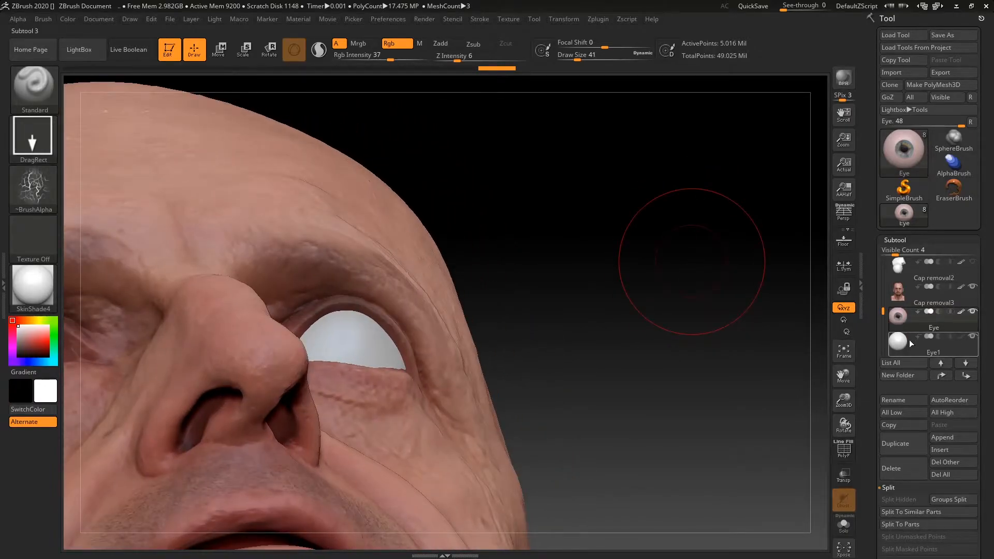
pyautogui.click(972, 338)
pyautogui.moveTo(706, 260); pyautogui.dragTo(687, 296)
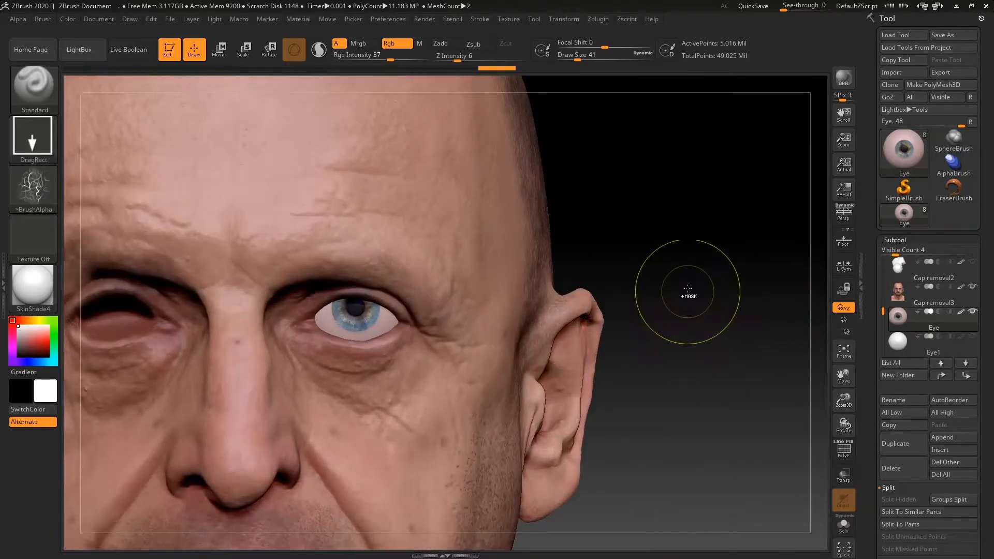
# With the Eye subtool active and Eye1 shown, lower both eye spheres slightly along Z and fine-tune their uniform scale
pyautogui.click(901, 348)
pyautogui.click(901, 348)
pyautogui.click(227, 55)
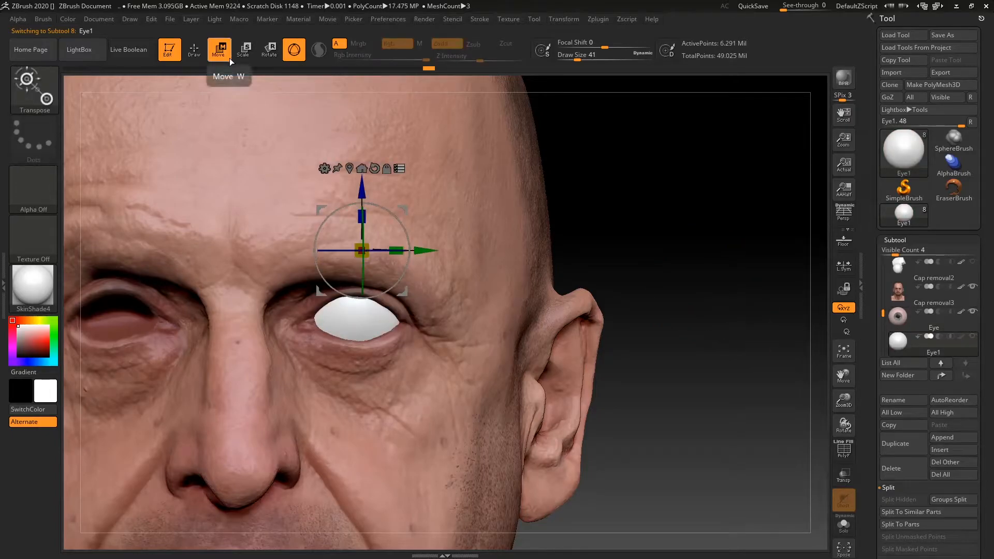
pyautogui.click(901, 316)
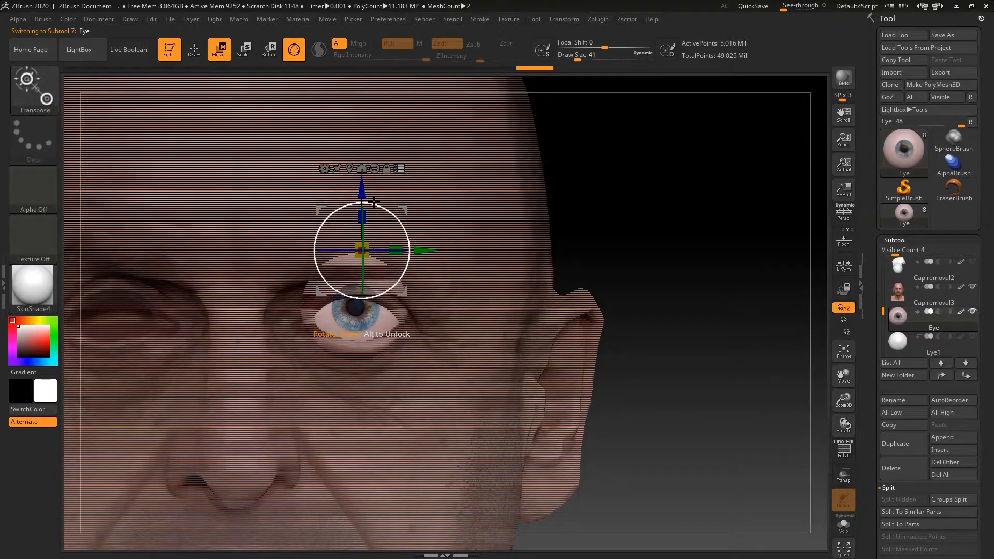
pyautogui.click(972, 337)
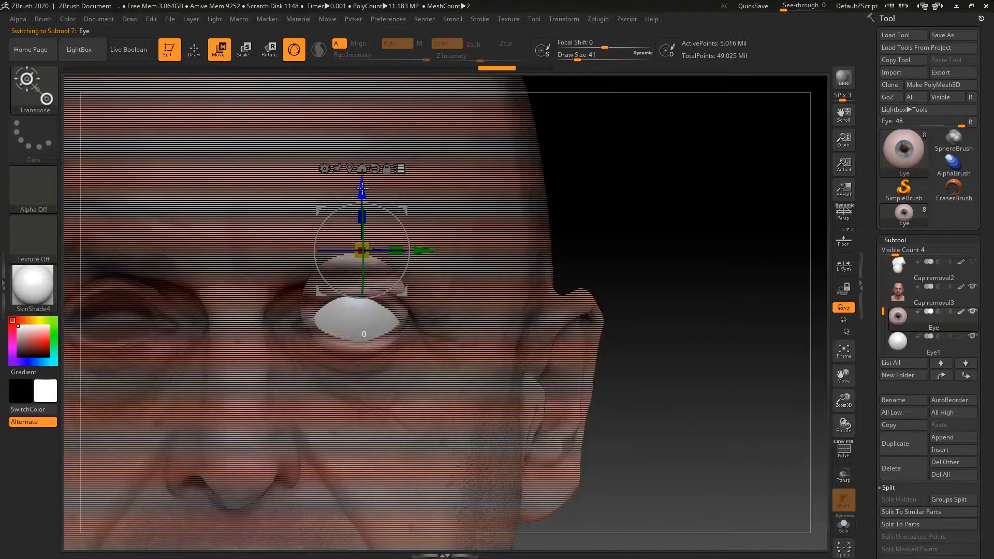
pyautogui.moveTo(362, 189); pyautogui.dragTo(362, 195)
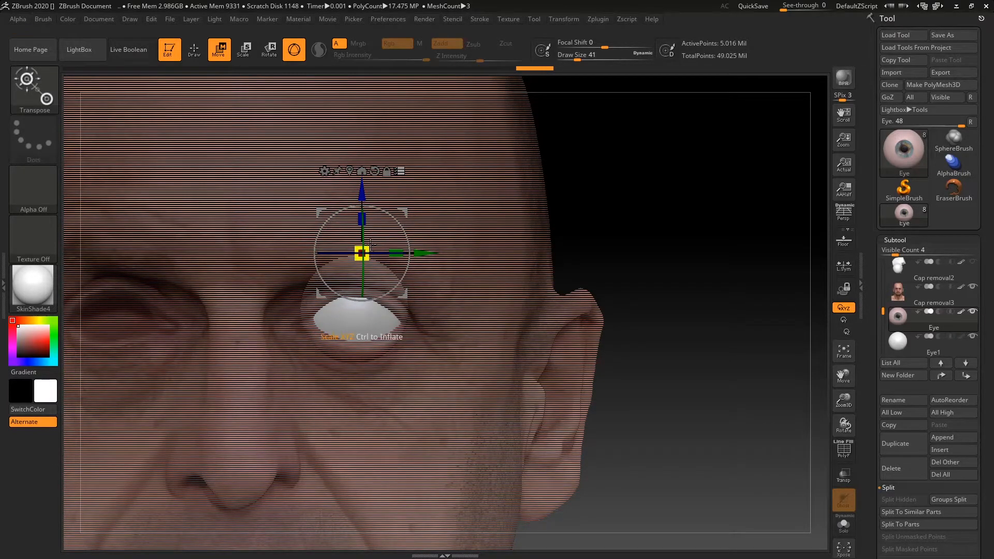
pyautogui.moveTo(372, 242); pyautogui.dragTo(371, 244)
pyautogui.moveTo(670, 236); pyautogui.dragTo(725, 404, button='right')
pyautogui.moveTo(725, 264); pyautogui.dragTo(769, 275, button='right')
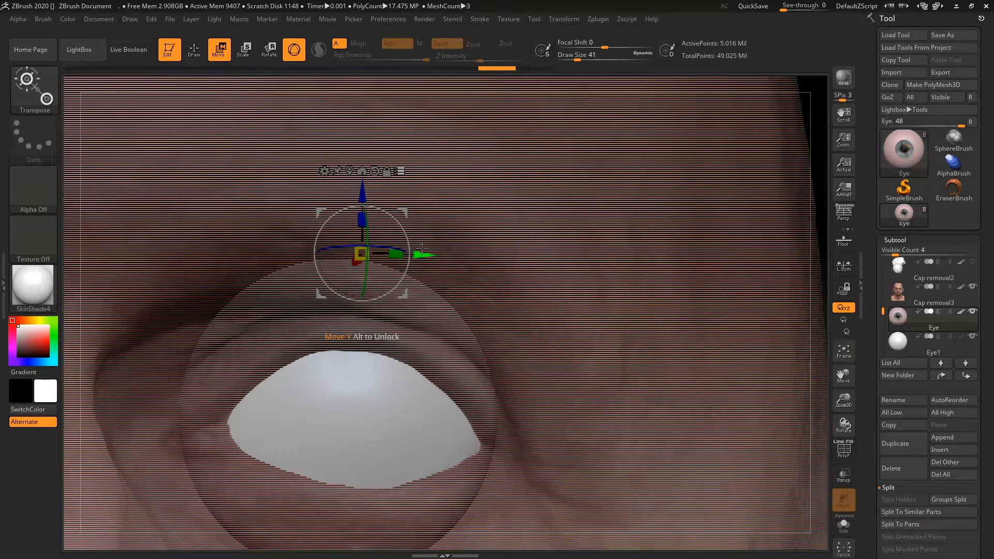
# Nudge both eye spheres slightly along Y and X to refine their fit in the left eye socket
pyautogui.moveTo(423, 254); pyautogui.dragTo(422, 254)
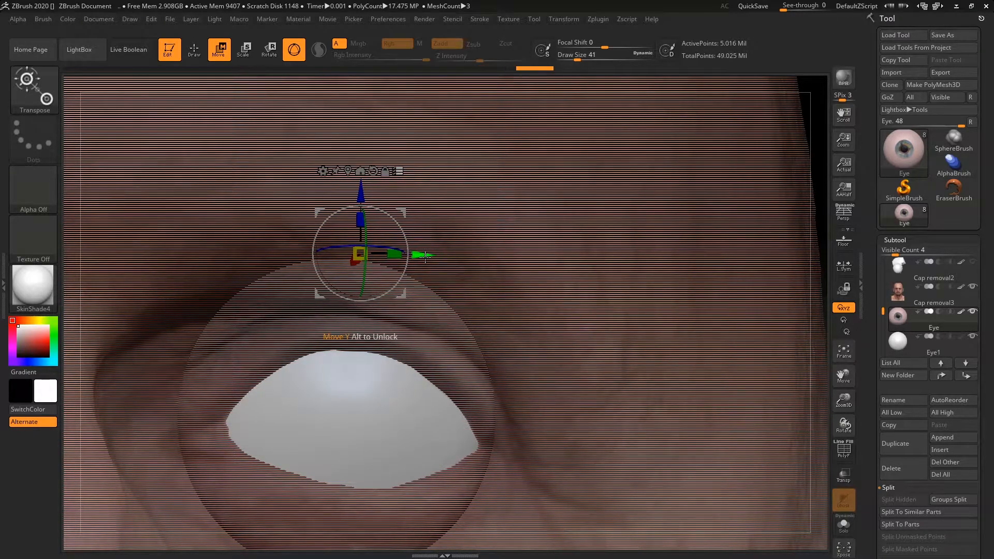
pyautogui.press('q')
pyautogui.moveTo(810, 201); pyautogui.dragTo(821, 160, button='right')
pyautogui.click(215, 48)
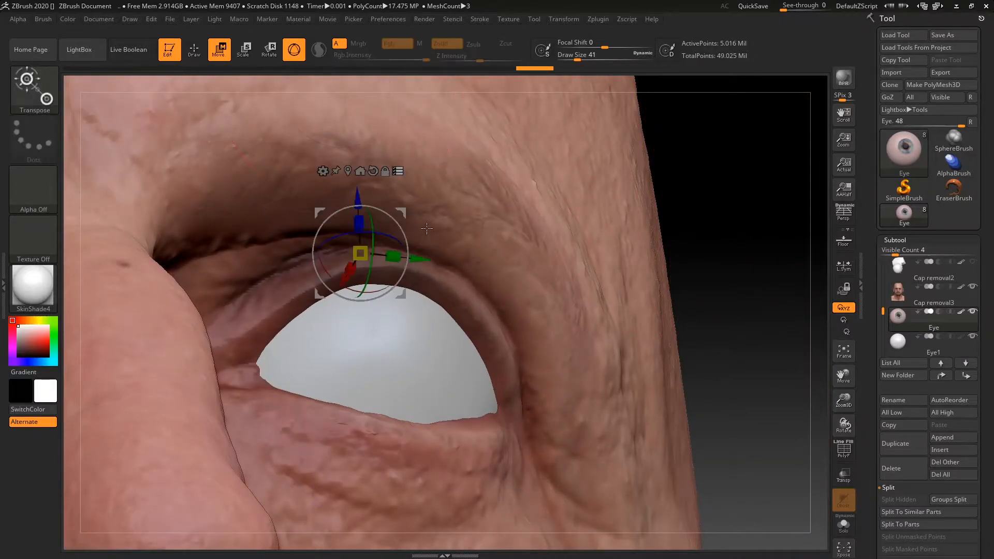
pyautogui.moveTo(750, 247); pyautogui.dragTo(662, 254)
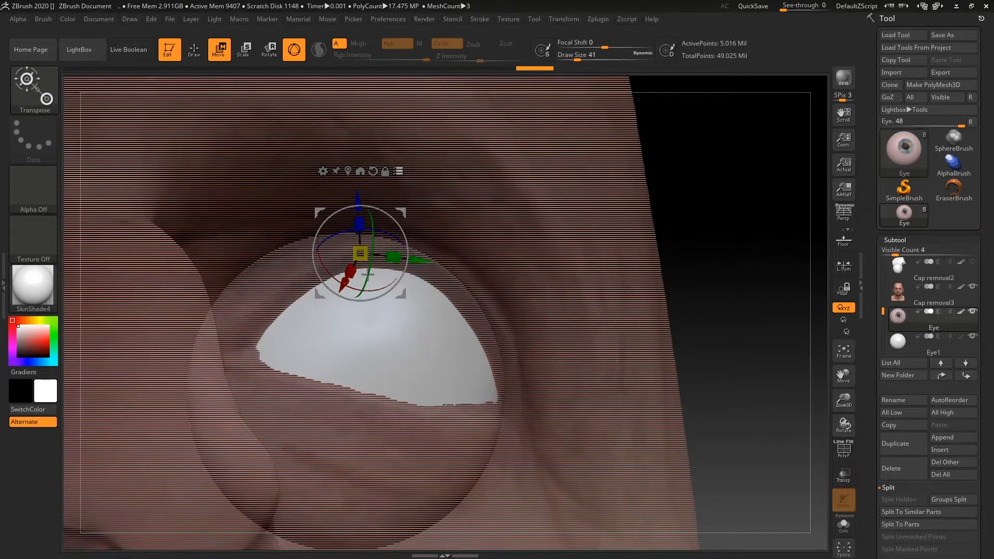
pyautogui.moveTo(345, 280); pyautogui.dragTo(344, 278)
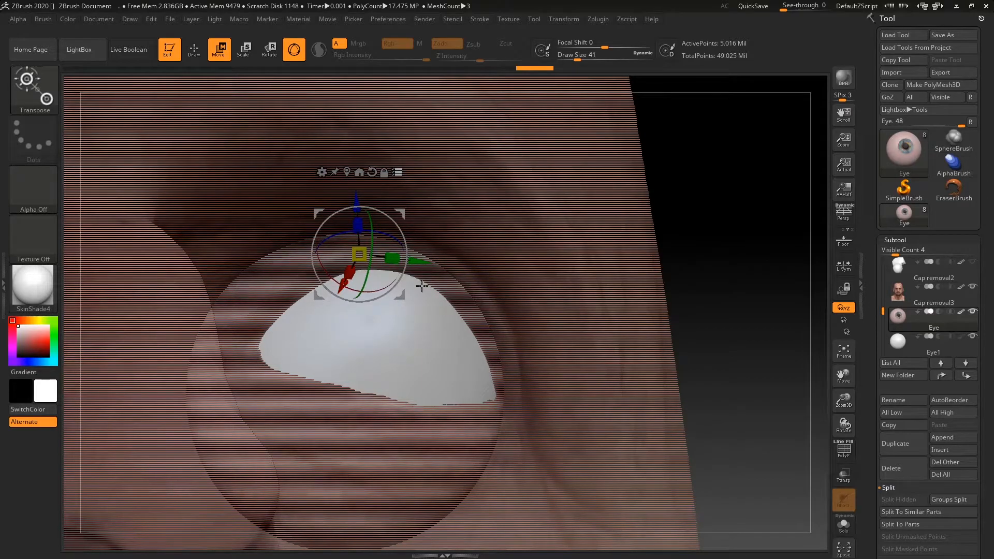
pyautogui.keyDown('alt'); pyautogui.moveTo(737, 247); pyautogui.dragTo(685, 267); pyautogui.keyUp('alt')
# Hide Eye1 and examine how the textured eyeball sits in the left socket from several angles
pyautogui.click(194, 49)
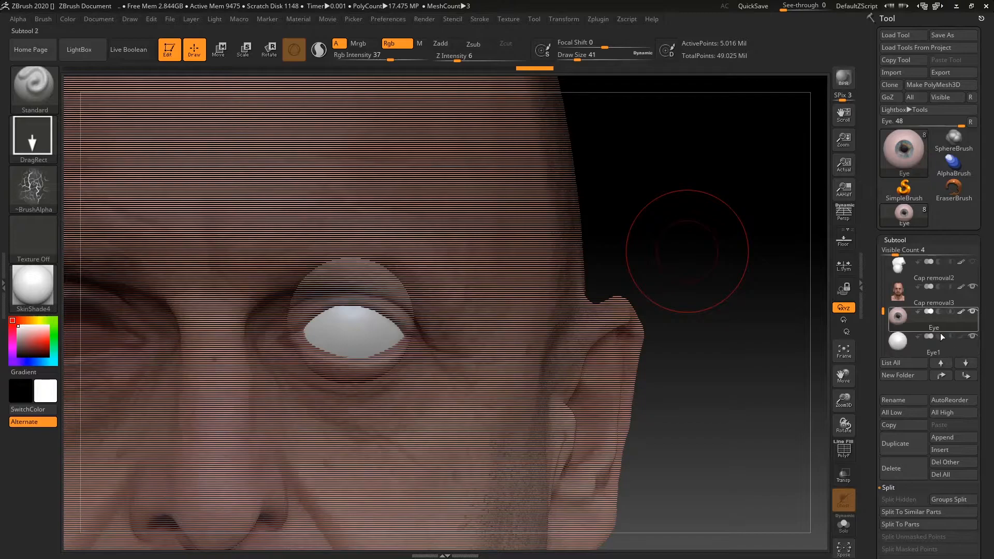
pyautogui.click(972, 337)
pyautogui.keyDown('alt'); pyautogui.moveTo(686, 215); pyautogui.dragTo(644, 106); pyautogui.keyUp('alt')
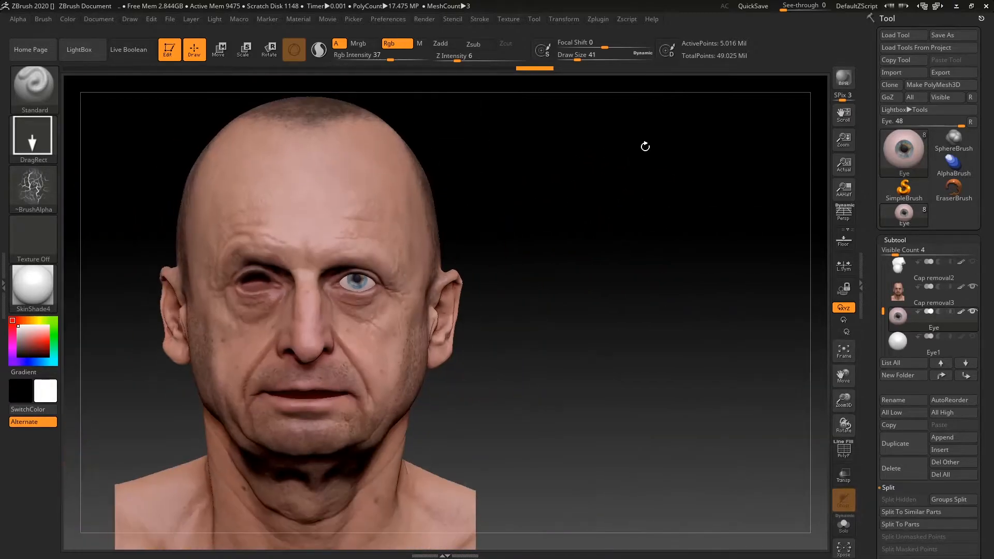
pyautogui.moveTo(666, 198); pyautogui.dragTo(632, 168)
pyautogui.moveTo(630, 214); pyautogui.dragTo(756, 267)
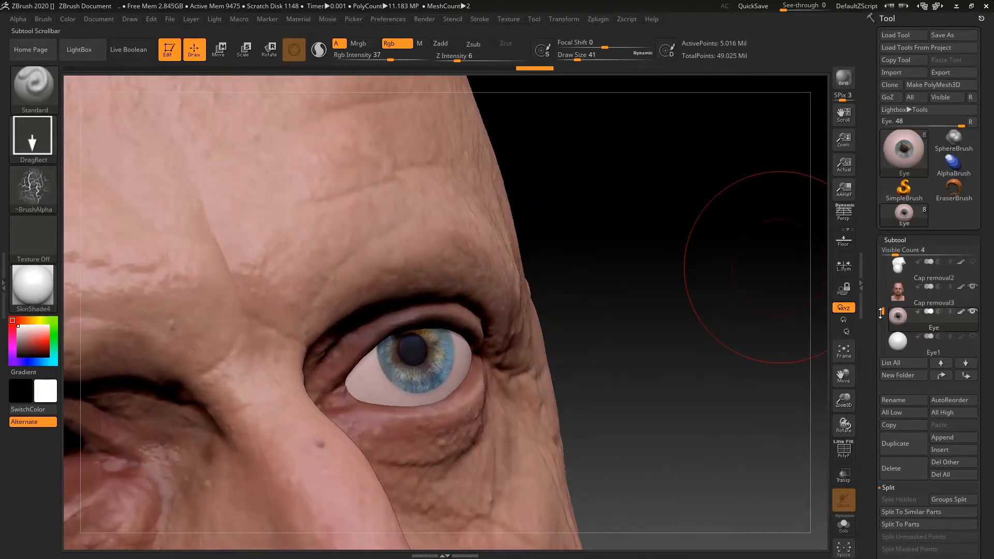
# Hide the Cap removal3 head and show the Cap removal scan for comparison with the eyeball
pyautogui.moveTo(882, 313); pyautogui.dragTo(898, 283)
pyautogui.click(970, 339)
pyautogui.click(970, 263)
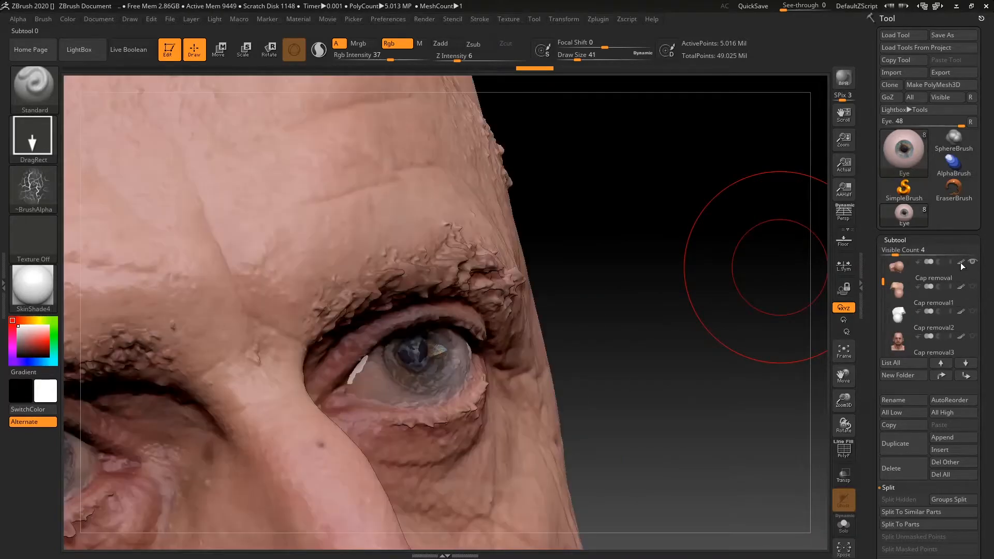
pyautogui.moveTo(786, 316); pyautogui.dragTo(758, 265)
# Show Eye1 again and shift both eye spheres slightly along X to match the scanned eye's surface
pyautogui.click(219, 50)
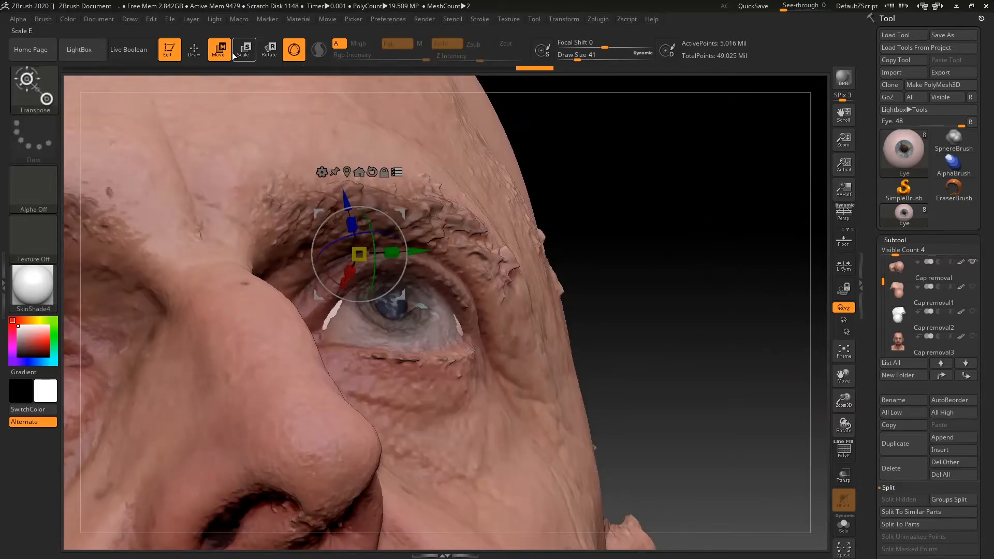
pyautogui.moveTo(886, 281); pyautogui.dragTo(884, 304)
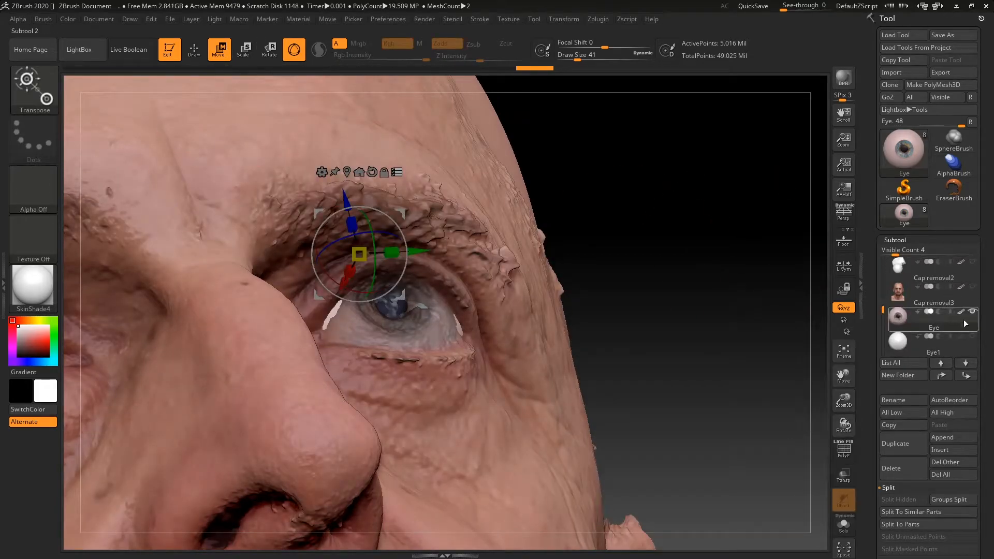
pyautogui.click(973, 338)
pyautogui.moveTo(787, 365); pyautogui.dragTo(635, 253)
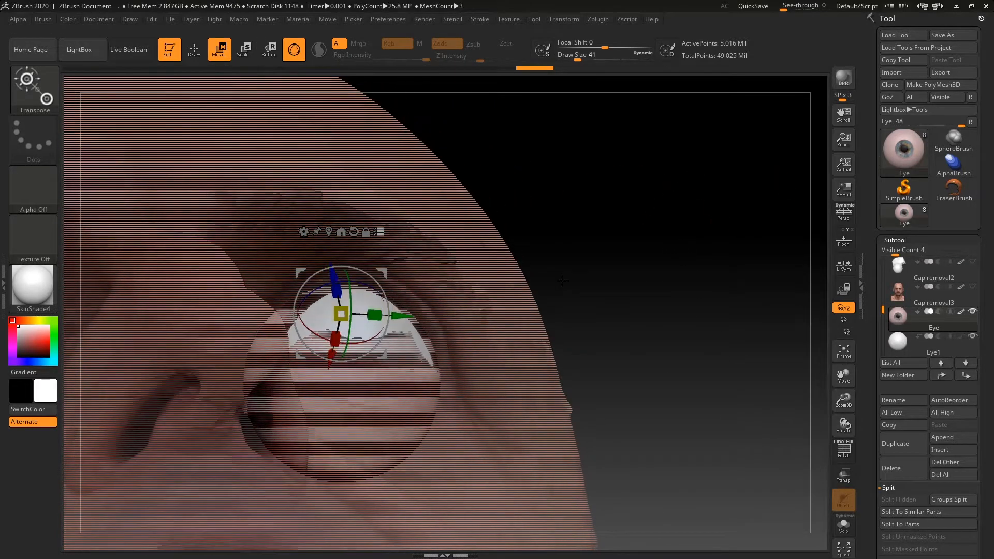
pyautogui.moveTo(332, 358); pyautogui.dragTo(333, 356)
pyautogui.moveTo(620, 227); pyautogui.dragTo(646, 297)
pyautogui.moveTo(586, 253); pyautogui.dragTo(521, 275)
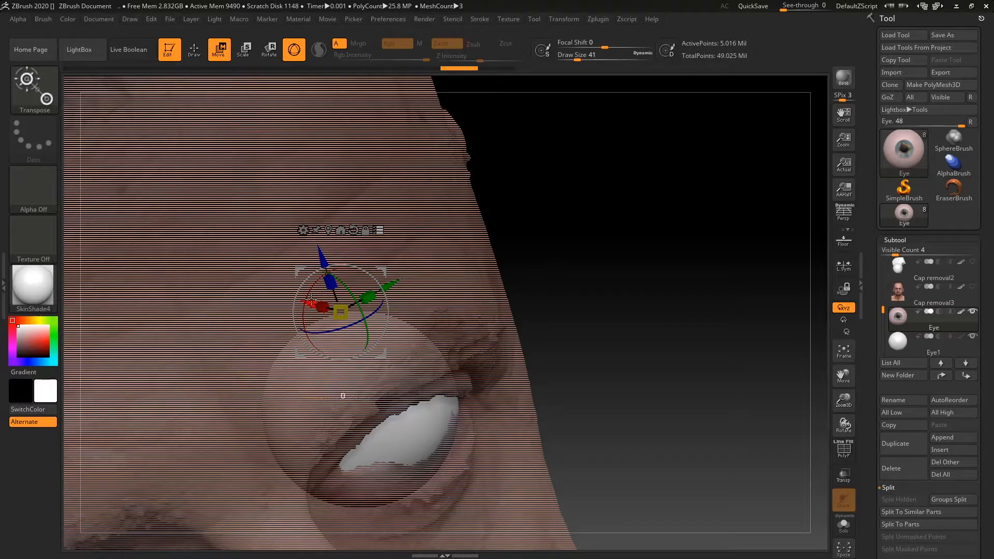
pyautogui.moveTo(311, 300); pyautogui.dragTo(313, 300)
pyautogui.moveTo(614, 237); pyautogui.dragTo(586, 122)
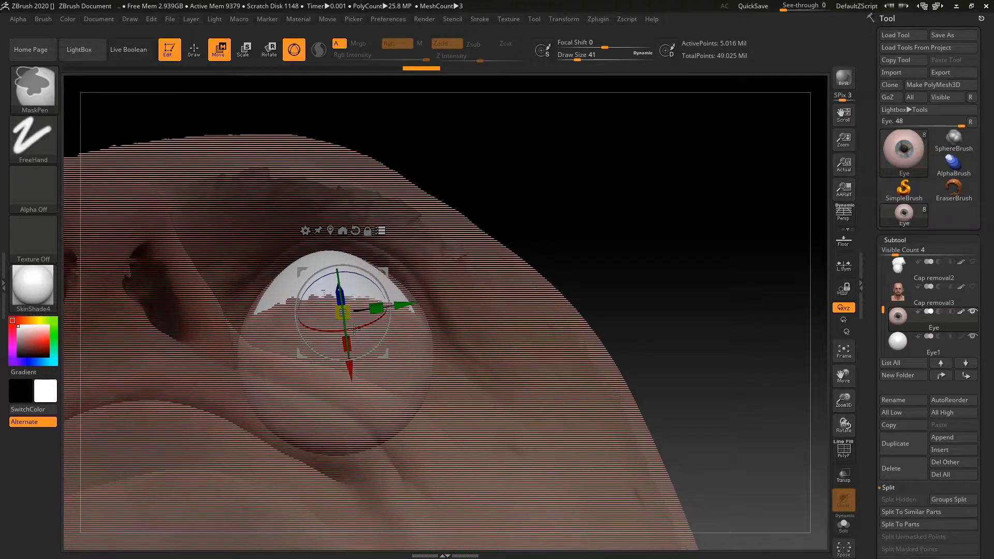
pyautogui.moveTo(352, 376); pyautogui.dragTo(372, 211)
pyautogui.moveTo(474, 278)
pyautogui.mouseDown()
pyautogui.moveTo(573, 155)
pyautogui.moveTo(586, 271)
pyautogui.moveTo(616, 223)
pyautogui.mouseUp()
# Hide Eye1 and the Cap removal scan, and show the Cap removal3 head again
pyautogui.click(198, 50)
pyautogui.click(958, 351)
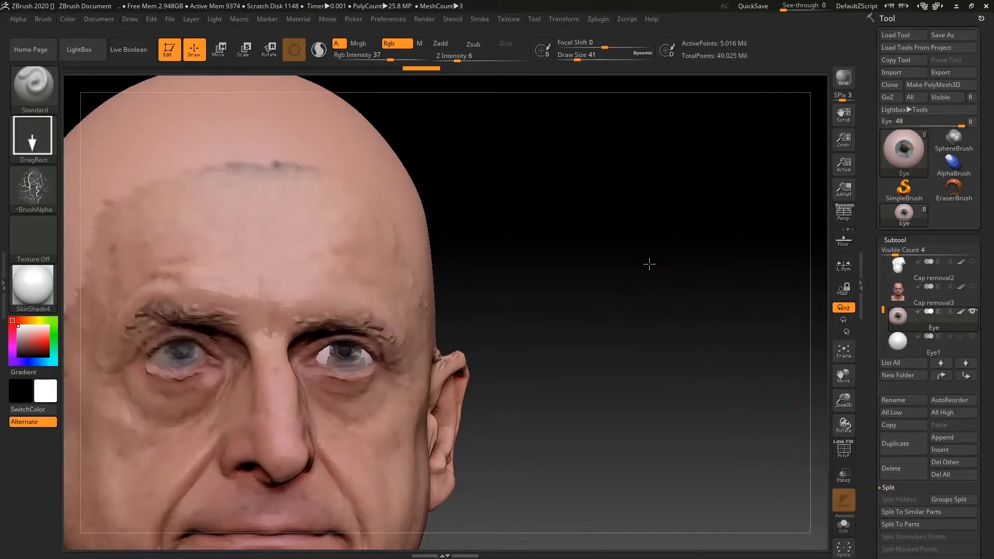
pyautogui.keyDown('alt'); pyautogui.moveTo(648, 269); pyautogui.dragTo(685, 238); pyautogui.keyUp('alt')
pyautogui.click(973, 288)
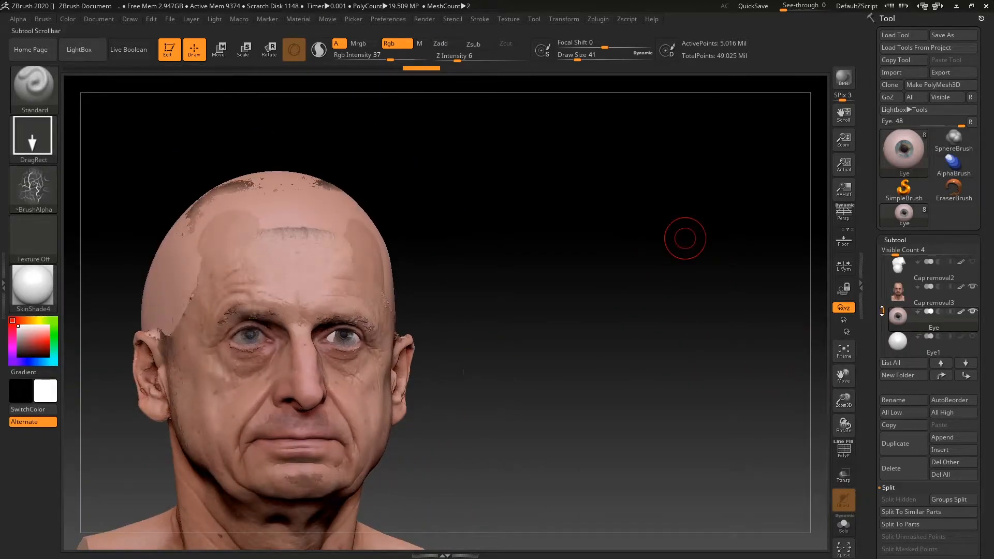
pyautogui.moveTo(883, 309); pyautogui.dragTo(891, 273)
pyautogui.click(972, 287)
pyautogui.moveTo(684, 235); pyautogui.dragTo(720, 258)
# Show Eye1 and duplicate both the Eye and Eye1 subtools
pyautogui.press('w')
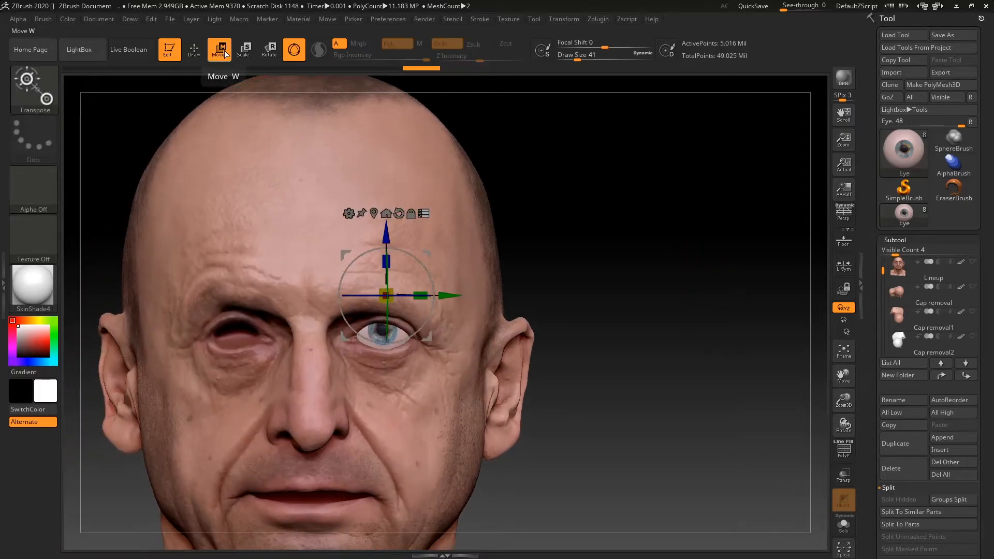
pyautogui.scroll(-3, 921, 327)
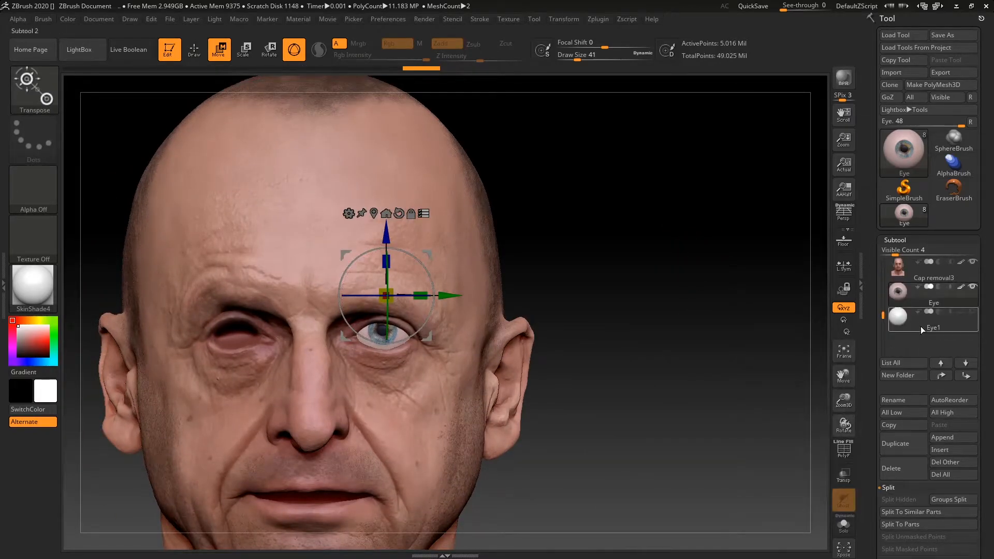
pyautogui.click(973, 312)
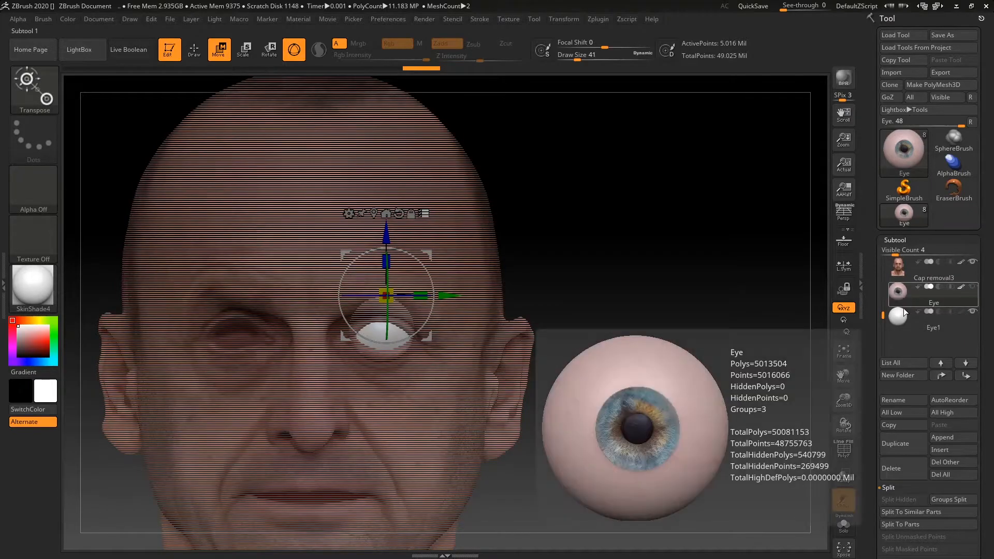
pyautogui.press('q')
pyautogui.moveTo(634, 239); pyautogui.dragTo(701, 265)
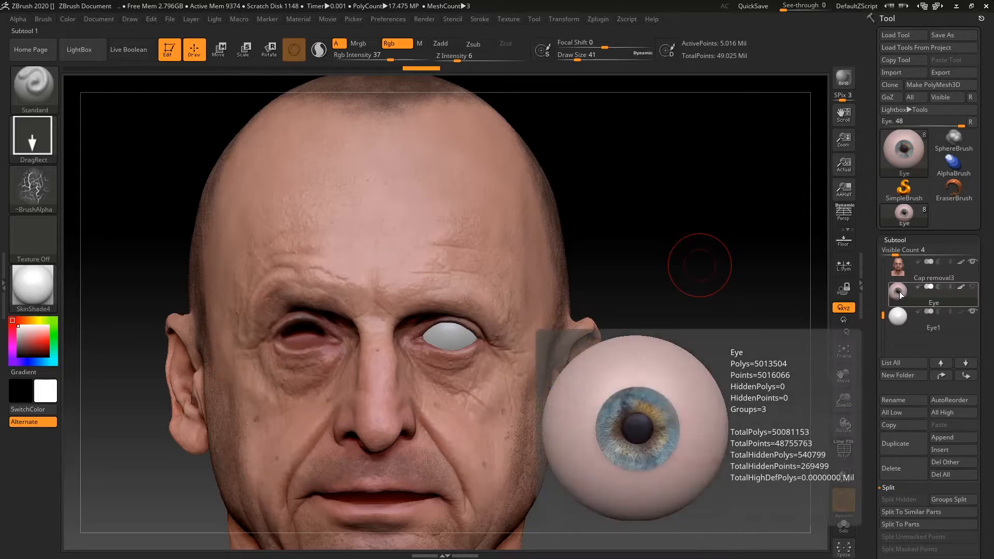
pyautogui.click(912, 440)
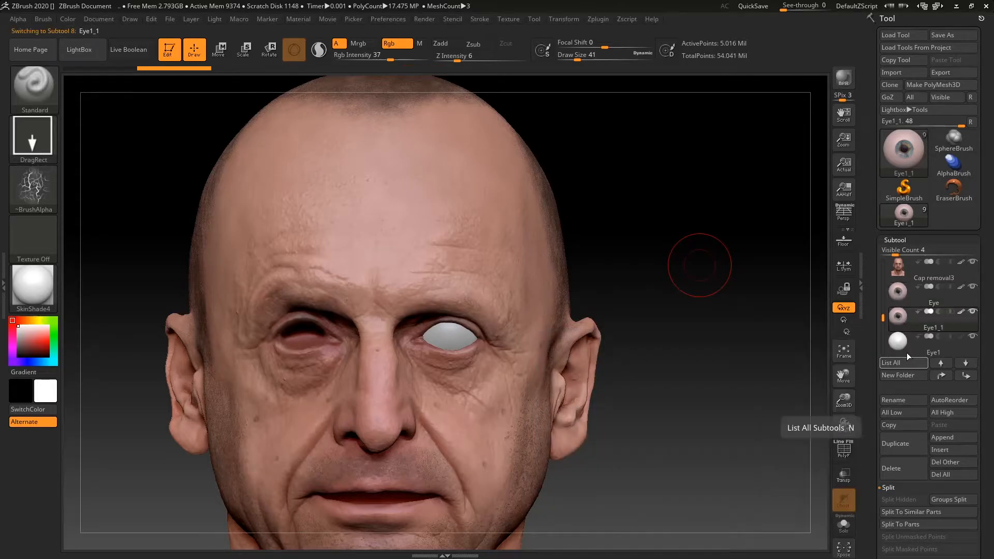
pyautogui.click(911, 446)
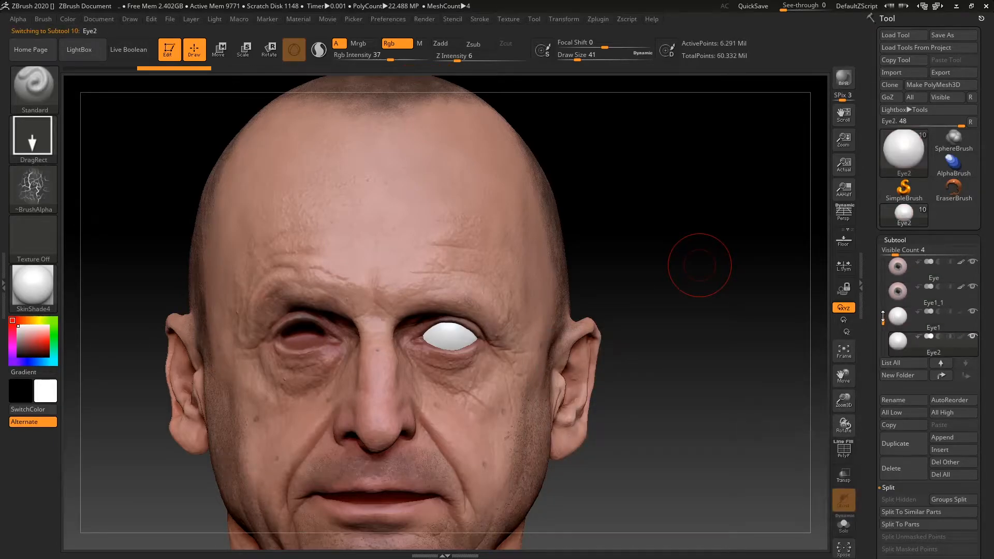
# Hide the original Eye and Eye1 subtools, keeping the duplicates Eye1_1 and Eye2 shown
pyautogui.moveTo(884, 321); pyautogui.dragTo(884, 328)
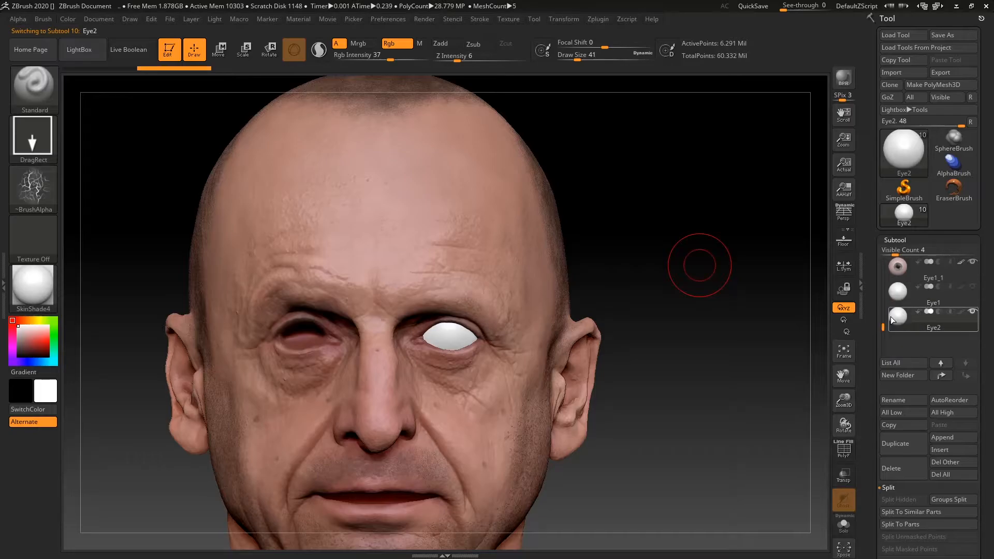
pyautogui.scroll(1, 888, 319)
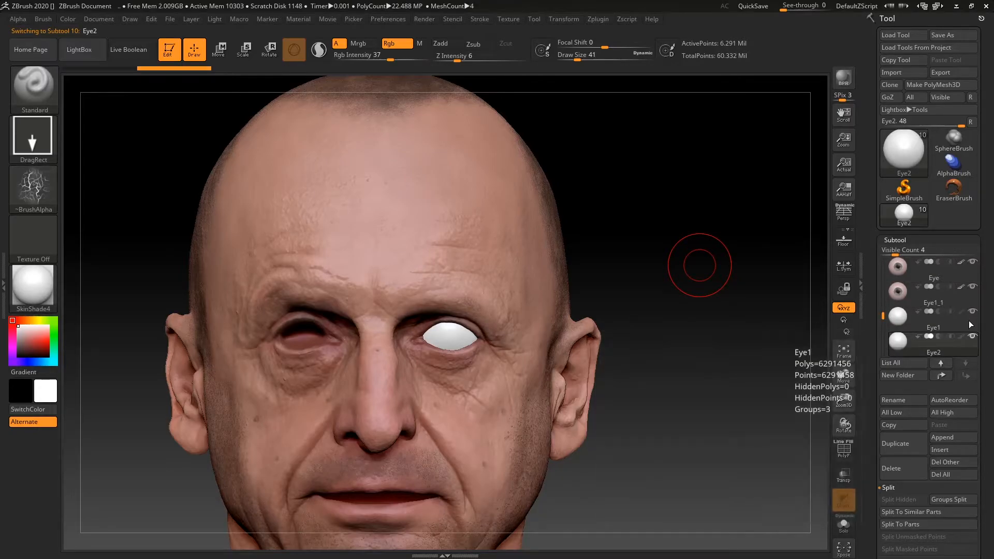
pyautogui.moveTo(967, 287)
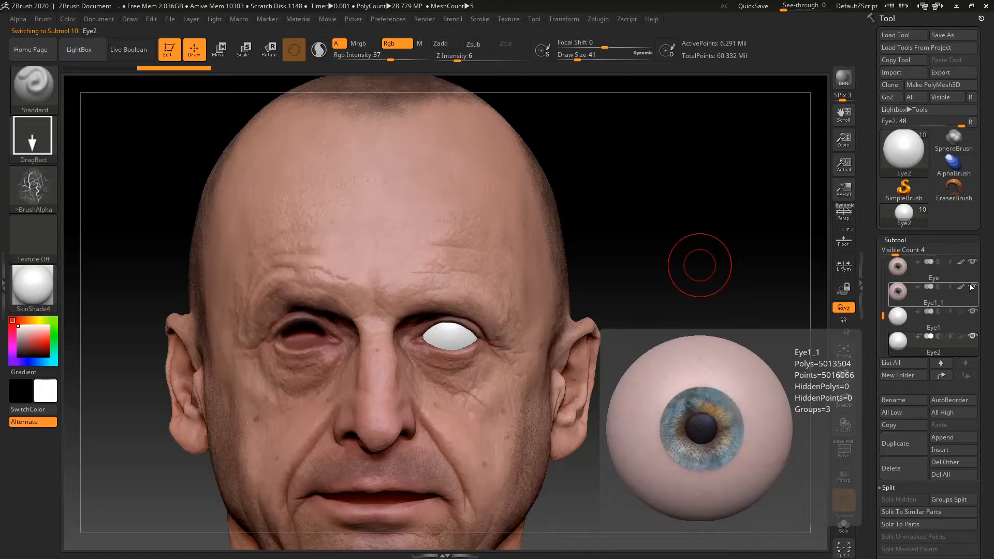
pyautogui.moveTo(961, 337)
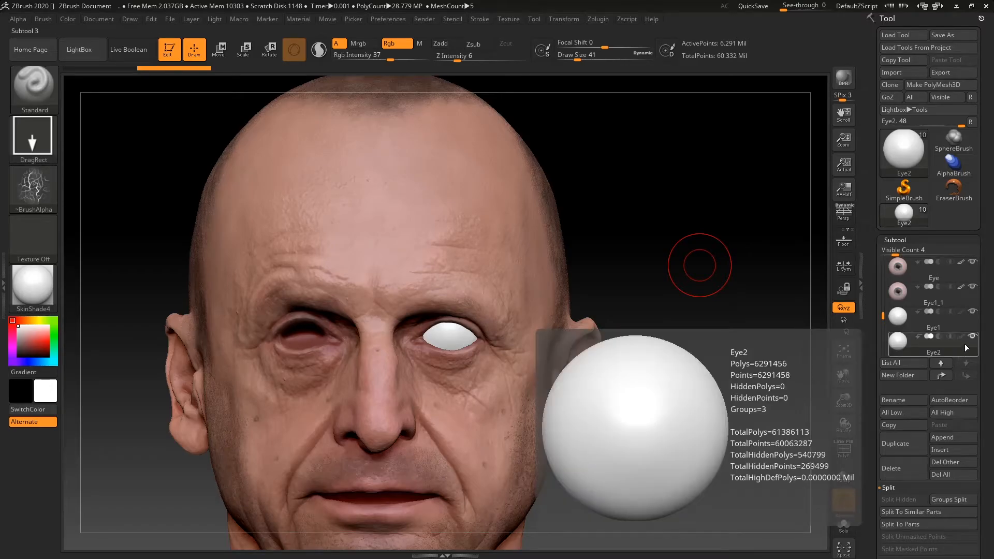
pyautogui.click(972, 314)
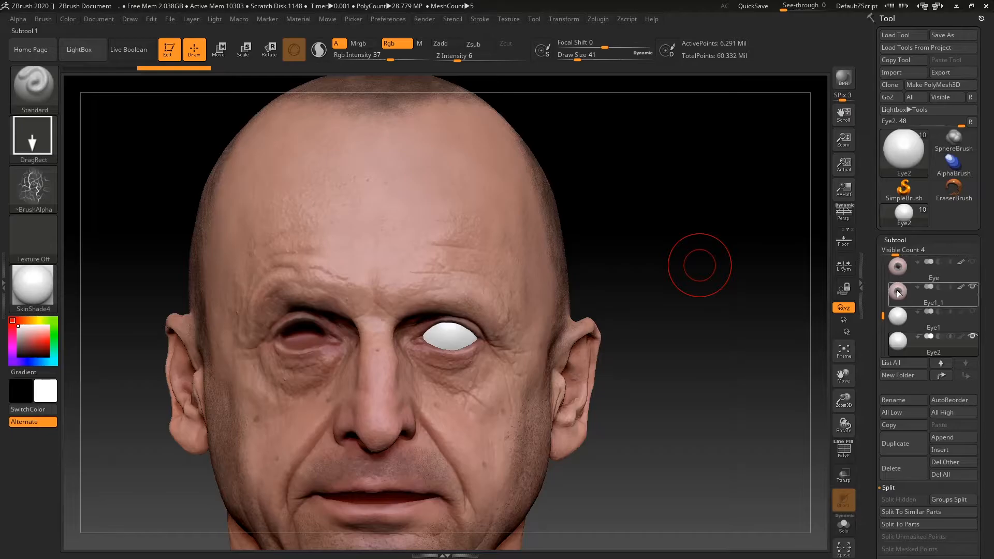
# Move the duplicated eye spheres along Y across the face into the head's empty right eye socket
pyautogui.click(218, 49)
pyautogui.moveTo(515, 296); pyautogui.dragTo(449, 273)
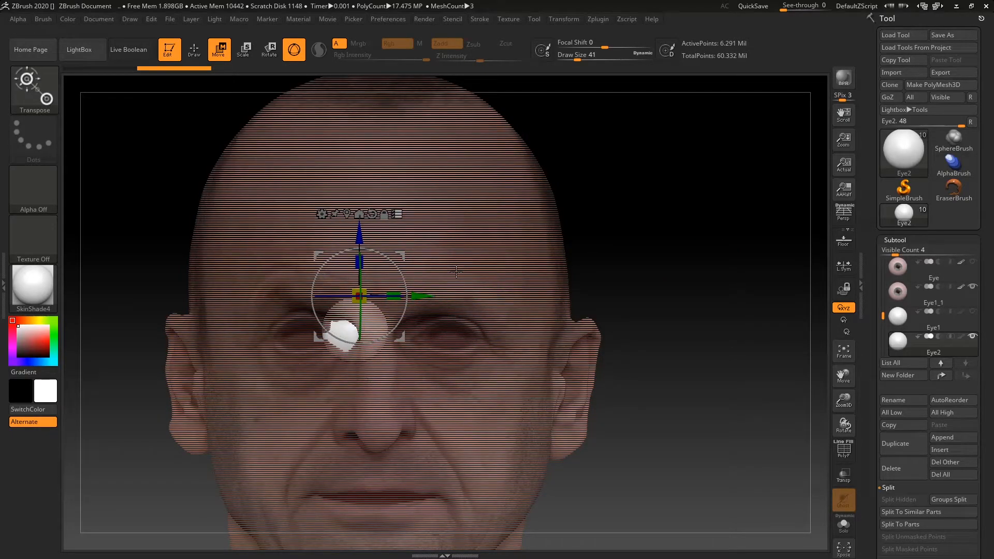
pyautogui.moveTo(424, 295); pyautogui.dragTo(376, 295)
pyautogui.moveTo(497, 263); pyautogui.dragTo(633, 256, button='right')
# Push the duplicated spheres slightly along X to set their depth in the right eye socket
pyautogui.moveTo(255, 306); pyautogui.dragTo(243, 307)
pyautogui.moveTo(572, 216); pyautogui.dragTo(551, 179, button='right')
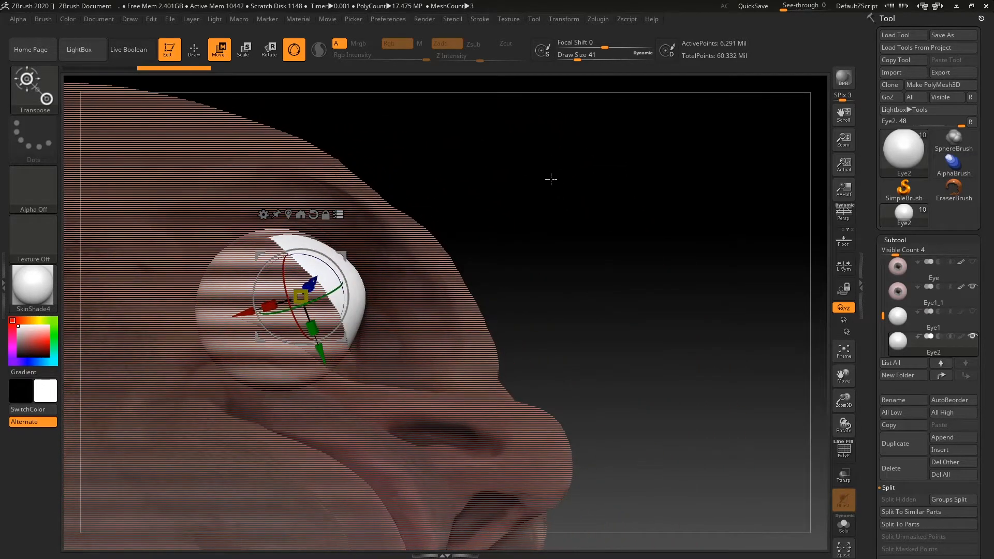
pyautogui.moveTo(243, 311); pyautogui.dragTo(241, 312)
pyautogui.moveTo(642, 310); pyautogui.dragTo(654, 284, button='right')
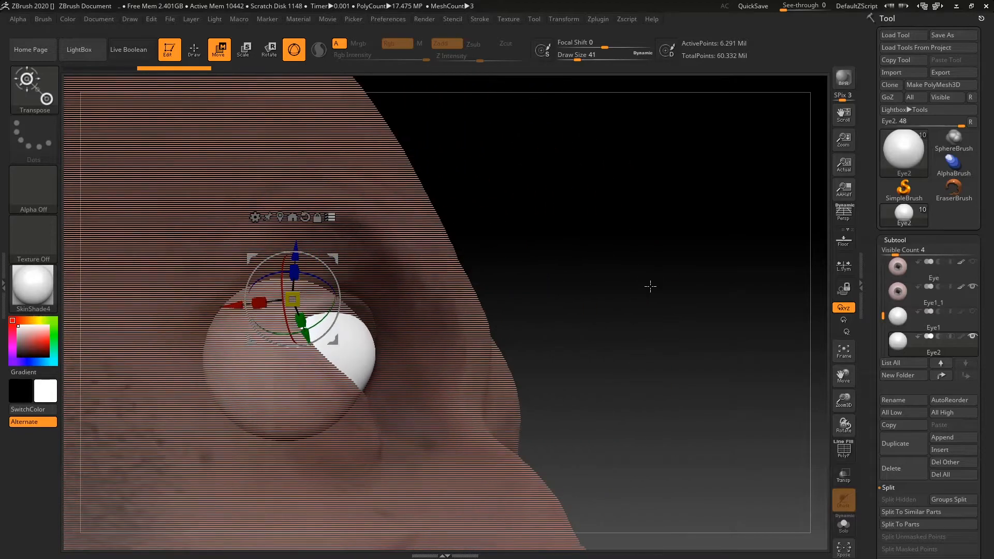
pyautogui.moveTo(701, 242); pyautogui.dragTo(739, 295, button='right')
pyautogui.moveTo(828, 323); pyautogui.dragTo(797, 241, button='right')
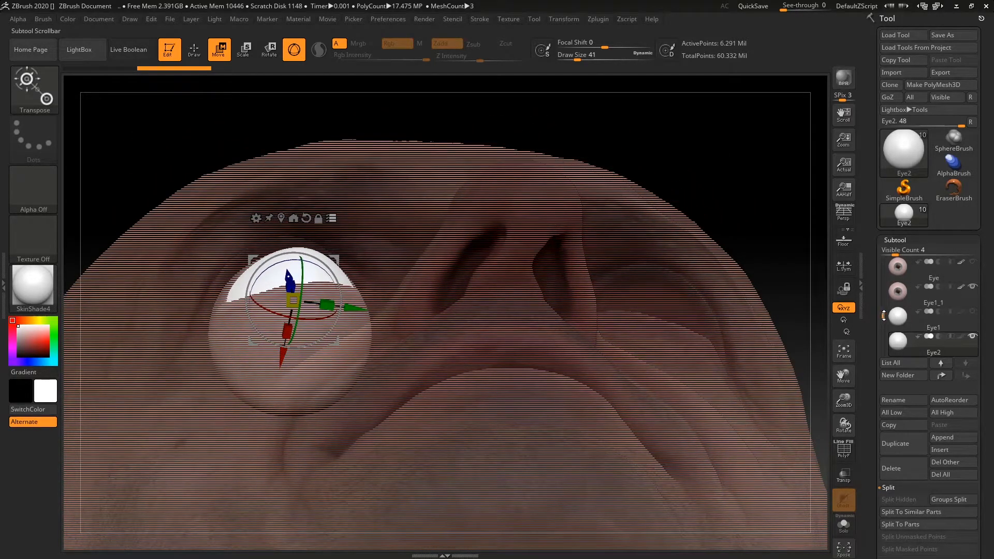
# Hide the Cap removal3 head and show the Cap removal scan as reference for the right eye
pyautogui.moveTo(884, 317); pyautogui.dragTo(884, 275)
pyautogui.click(972, 337)
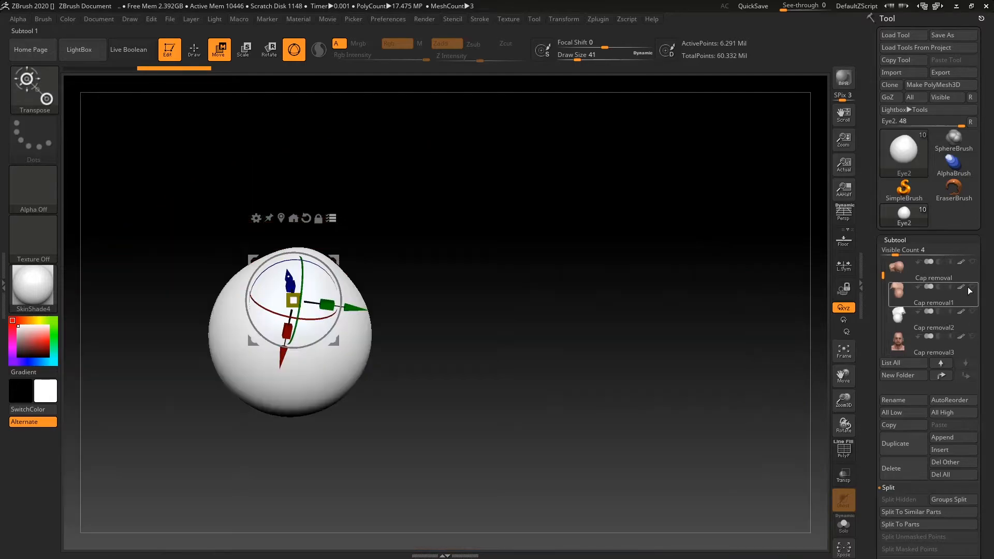
pyautogui.click(972, 287)
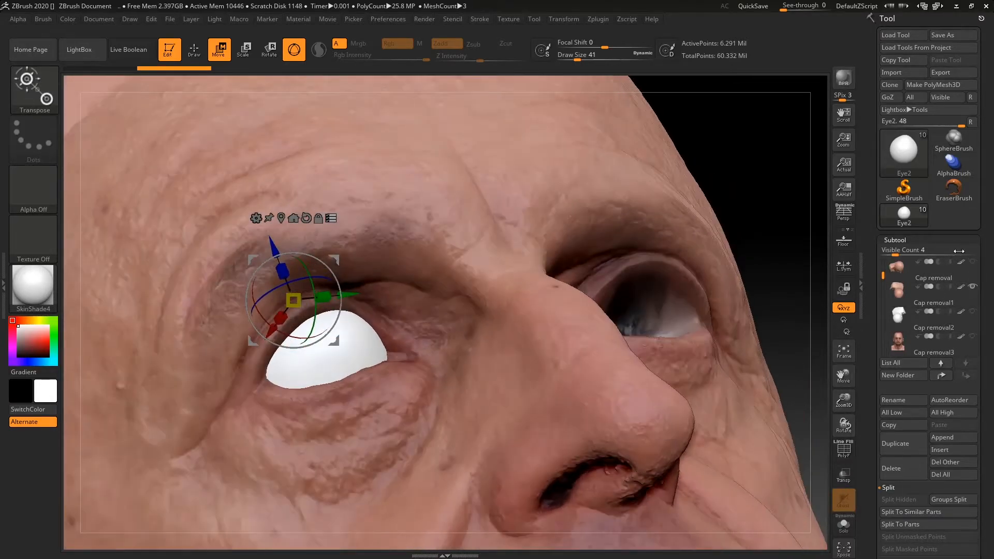
pyautogui.click(974, 263)
pyautogui.click(934, 274)
# Move the duplicated spheres about 0.0141 along Y and adjust them slightly along X against the scanned right eye
pyautogui.moveTo(776, 172); pyautogui.dragTo(691, 189)
pyautogui.moveTo(350, 304); pyautogui.dragTo(355, 303)
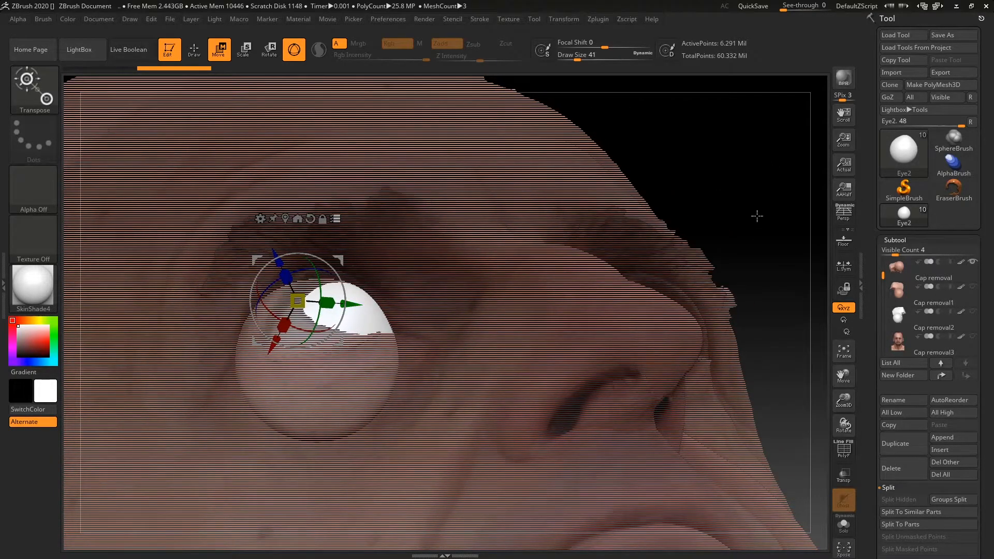
pyautogui.moveTo(754, 220); pyautogui.dragTo(741, 193)
pyautogui.moveTo(357, 309); pyautogui.dragTo(349, 311)
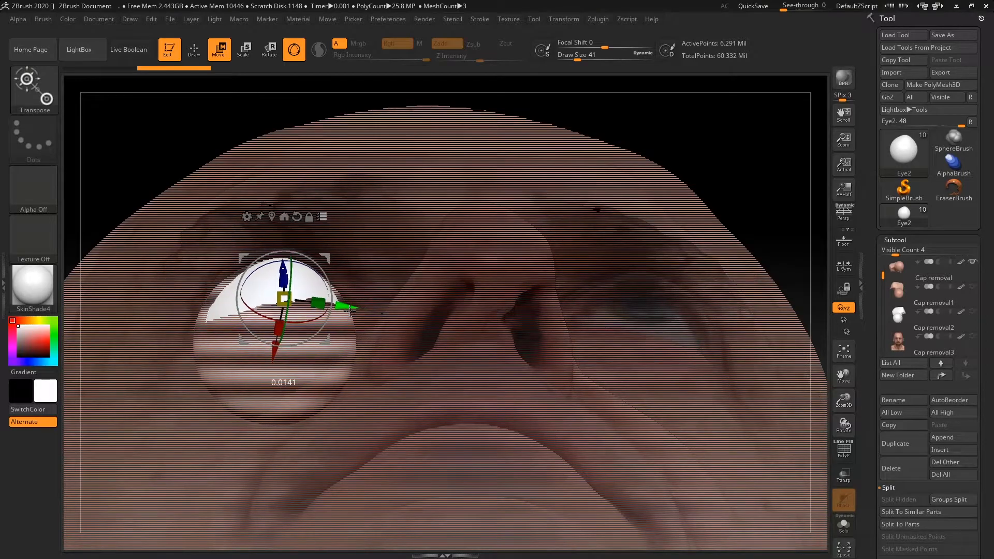
pyautogui.moveTo(280, 357)
pyautogui.mouseDown()
pyautogui.moveTo(279, 373)
pyautogui.moveTo(279, 362)
pyautogui.mouseUp()
pyautogui.moveTo(721, 181); pyautogui.dragTo(772, 218)
# Fine-tune the duplicated spheres' position along Y and Z, ending with a move of about 0.0014 along Z
pyautogui.moveTo(781, 150); pyautogui.dragTo(713, 160)
pyautogui.moveTo(347, 301); pyautogui.dragTo(348, 303)
pyautogui.moveTo(812, 265)
pyautogui.mouseDown()
pyautogui.moveTo(816, 313)
pyautogui.moveTo(815, 251)
pyautogui.mouseUp()
pyautogui.moveTo(289, 244); pyautogui.dragTo(291, 252)
pyautogui.moveTo(359, 311); pyautogui.dragTo(352, 310)
pyautogui.keyDown('alt'); pyautogui.moveTo(810, 280); pyautogui.dragTo(477, 304); pyautogui.keyUp('alt')
pyautogui.moveTo(289, 246); pyautogui.dragTo(291, 242)
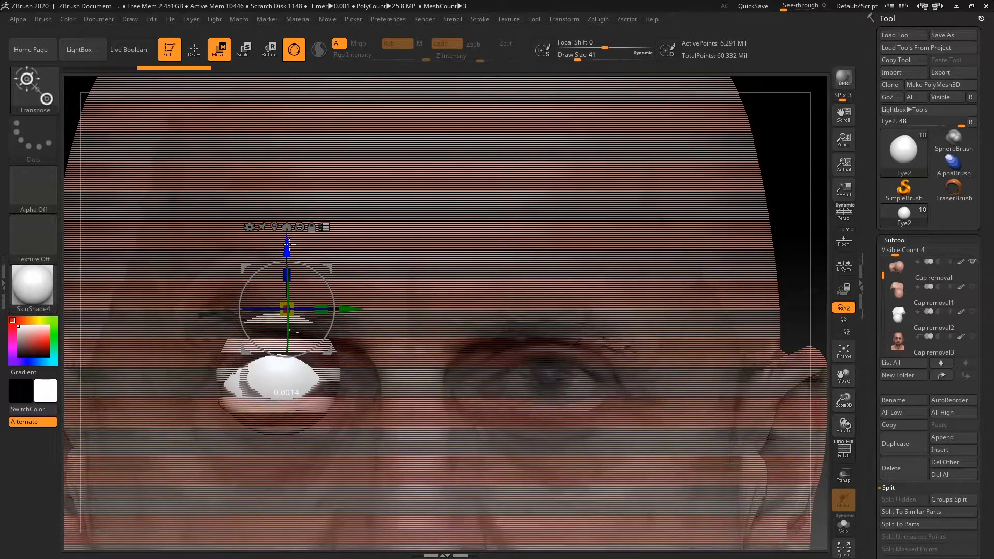
# Nudge the duplicated right-eye spheres slightly along Y, then make the Eye1_1 eyeball the active subtool
pyautogui.moveTo(354, 310); pyautogui.dragTo(351, 309)
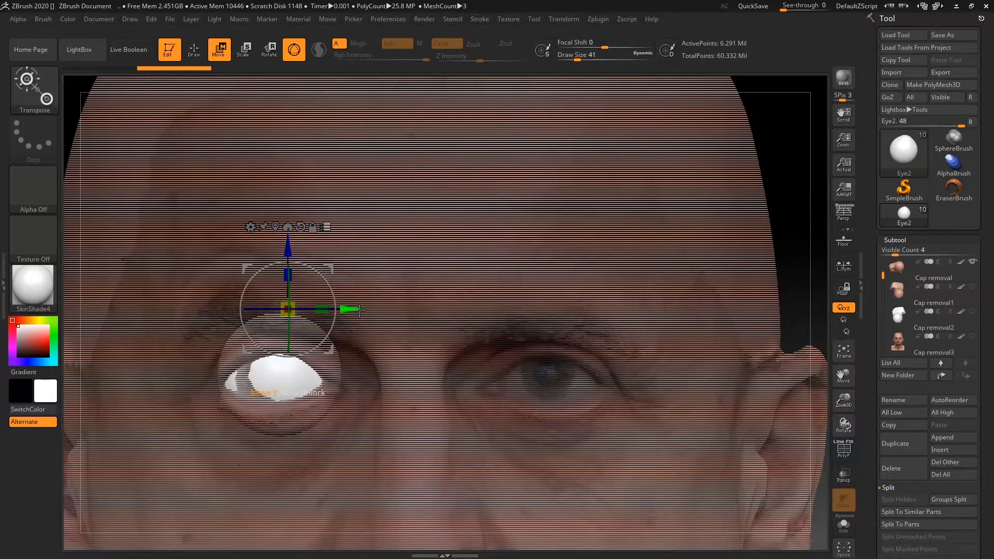
pyautogui.moveTo(882, 294); pyautogui.dragTo(883, 319)
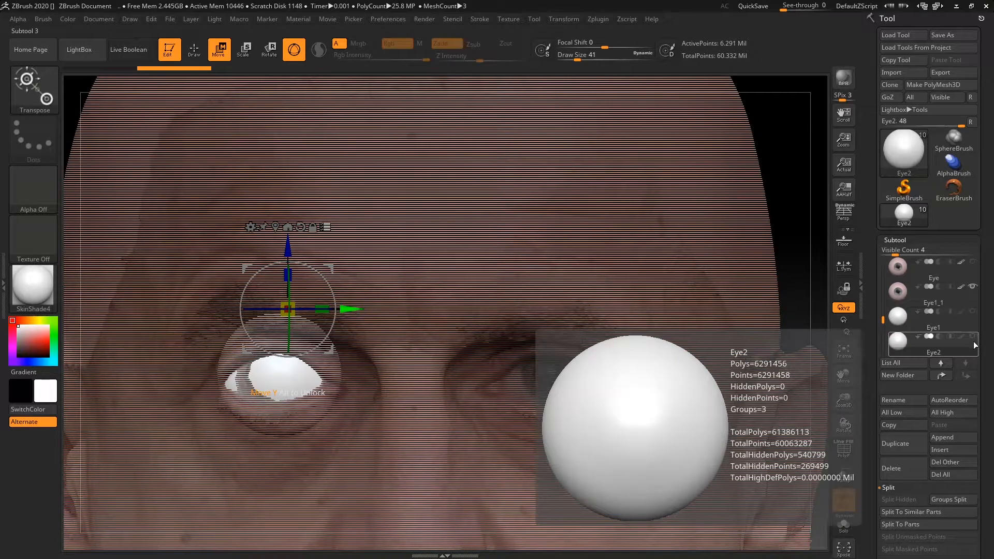
pyautogui.click(899, 293)
pyautogui.moveTo(356, 302); pyautogui.dragTo(557, 306)
pyautogui.hotkey('ctrl', 'z')
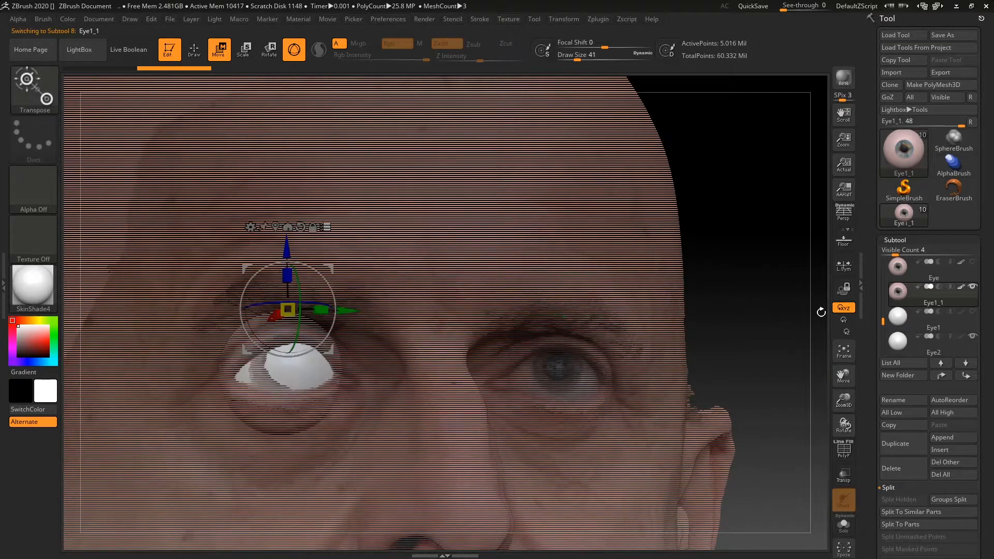
# Hide the Eye2 sphere to compare the Eye1_1 iris with the scanned eye, then show Eye2 again
pyautogui.click(973, 337)
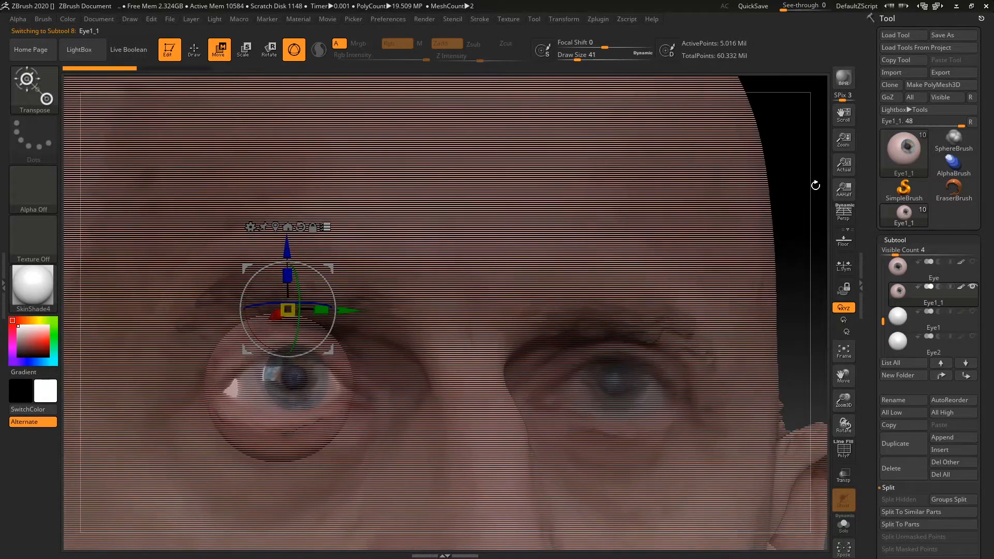
pyautogui.press('q')
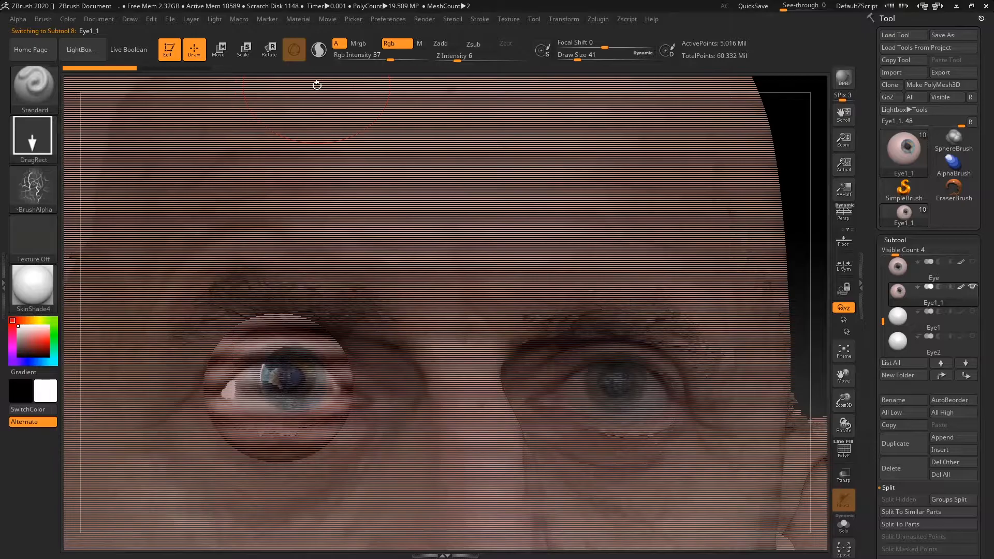
pyautogui.press('w')
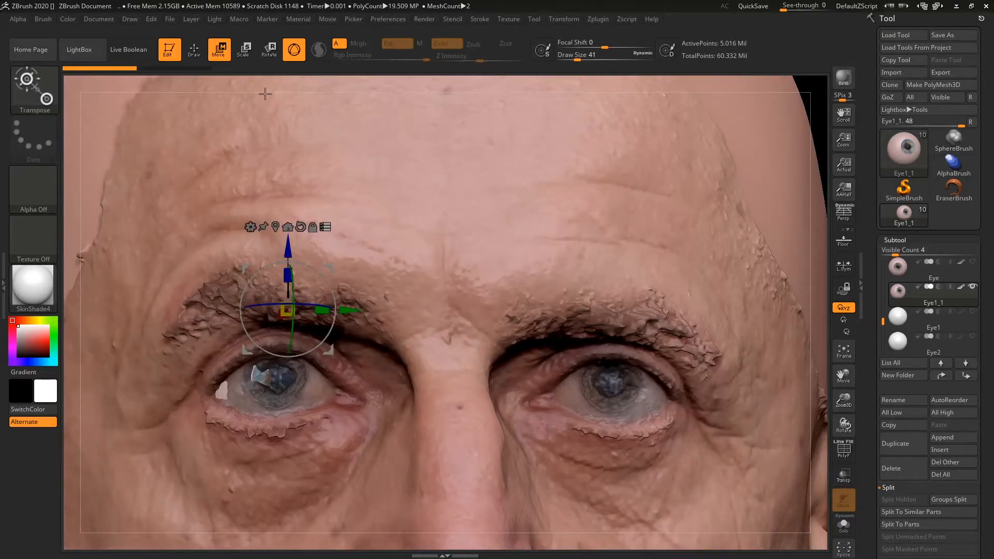
pyautogui.click(973, 337)
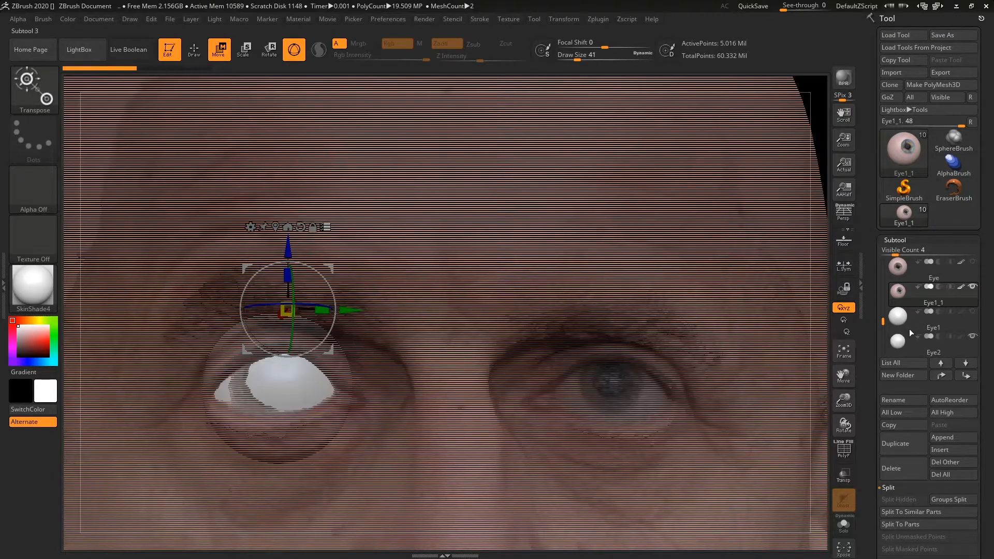
# Adjust the right-eye spheres' position with moves of about 0.0012 along Z, 0.0026 for depth and 0.0011 along Y
pyautogui.hotkey('ctrl', 'shift')
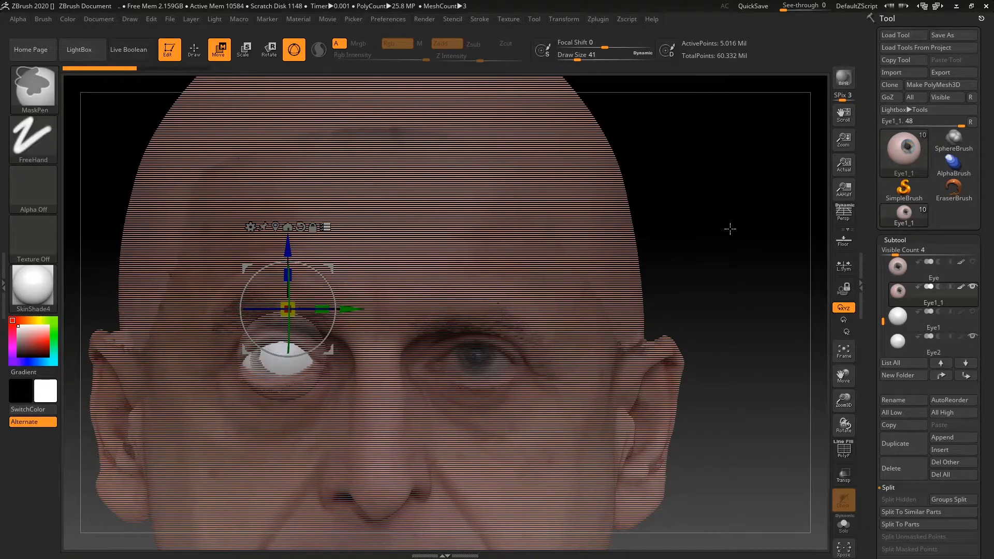
pyautogui.moveTo(704, 227)
pyautogui.mouseDown()
pyautogui.moveTo(763, 216)
pyautogui.moveTo(745, 301)
pyautogui.mouseUp()
pyautogui.moveTo(286, 250)
pyautogui.mouseDown()
pyautogui.moveTo(288, 305)
pyautogui.moveTo(290, 125)
pyautogui.moveTo(299, 239)
pyautogui.mouseUp()
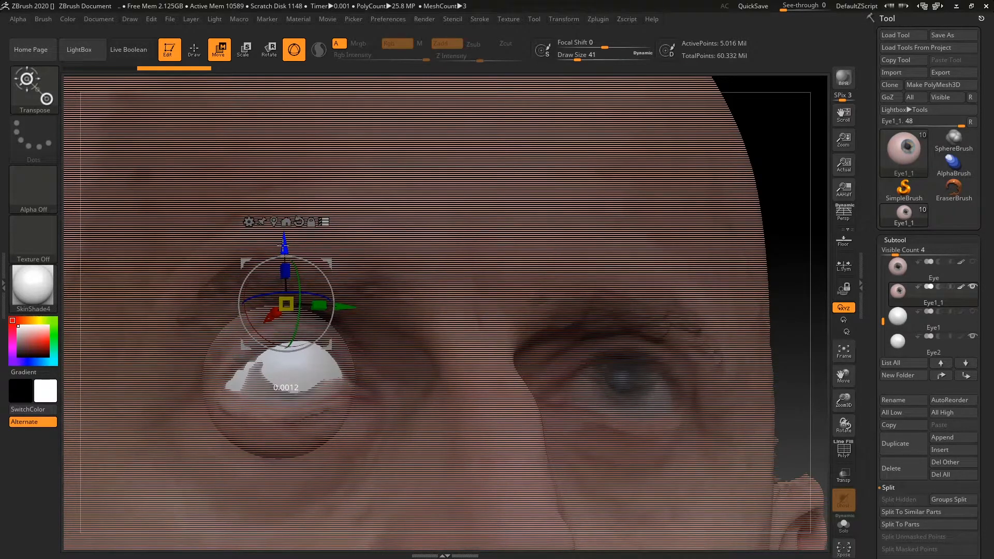
pyautogui.moveTo(749, 176); pyautogui.dragTo(788, 146)
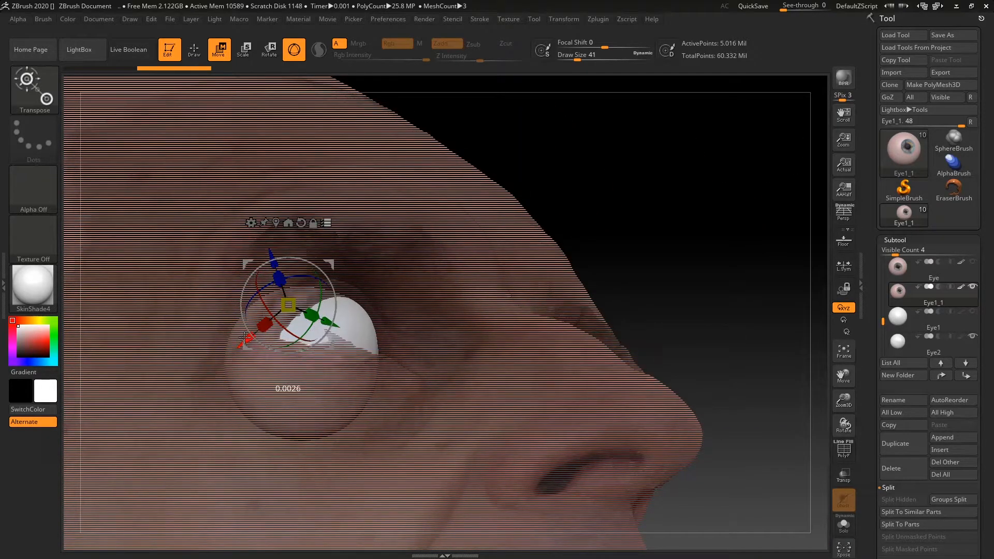
pyautogui.moveTo(640, 214); pyautogui.dragTo(618, 177)
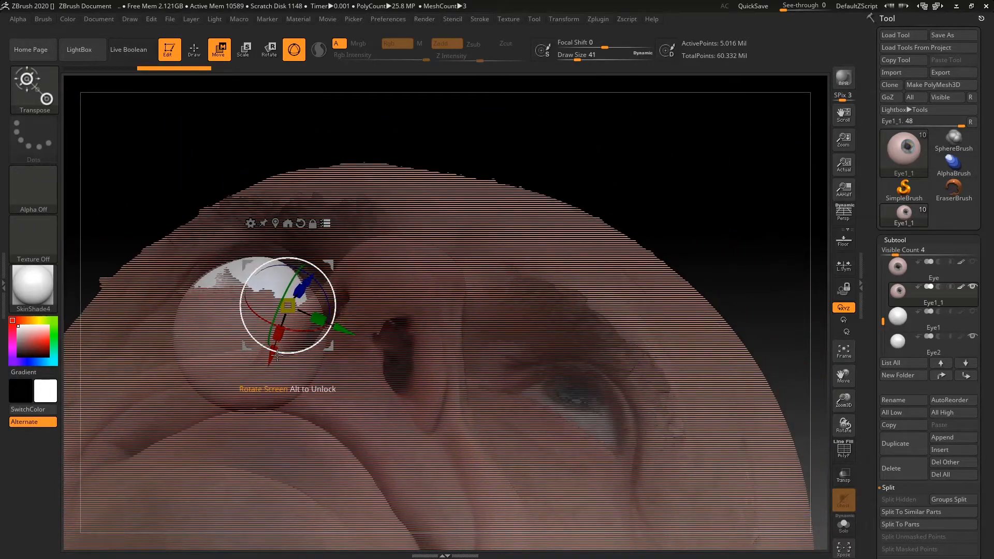
pyautogui.moveTo(613, 220); pyautogui.dragTo(611, 293)
pyautogui.moveTo(354, 305); pyautogui.dragTo(354, 307)
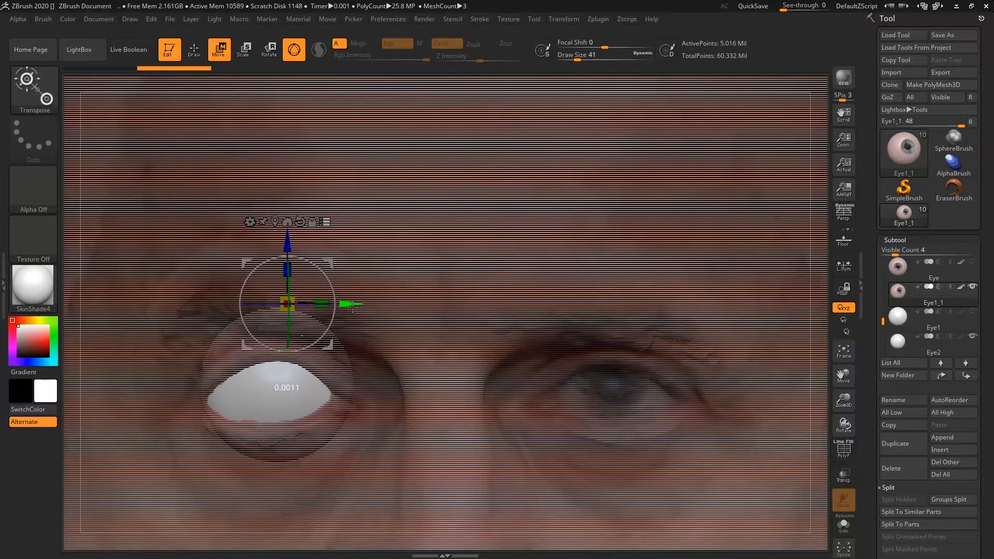
# Hide Eye2 and the Cap removal scan, and show the Cap removal3 head around the Eye1_1 eyeball
pyautogui.click(200, 48)
pyautogui.click(971, 337)
pyautogui.keyDown('alt'); pyautogui.moveTo(822, 341); pyautogui.dragTo(825, 294); pyautogui.keyUp('alt')
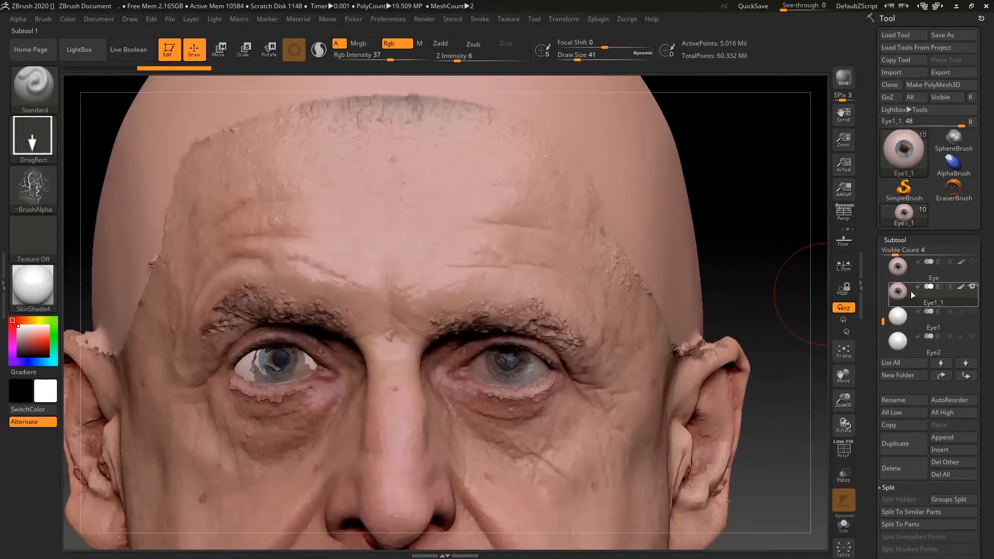
pyautogui.moveTo(883, 321); pyautogui.dragTo(884, 272)
pyautogui.click(973, 287)
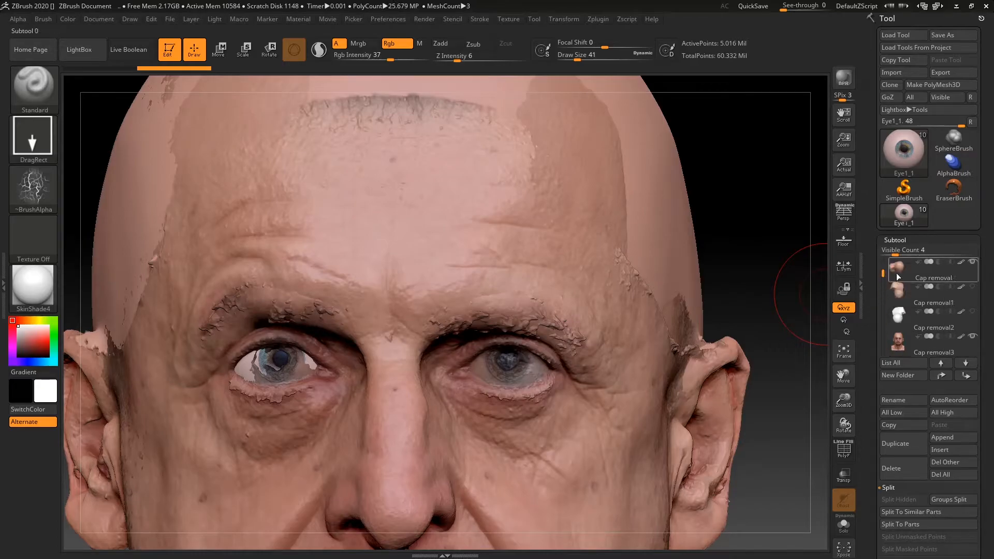
pyautogui.click(973, 262)
pyautogui.keyDown('alt'); pyautogui.moveTo(790, 231); pyautogui.dragTo(726, 371); pyautogui.keyUp('alt')
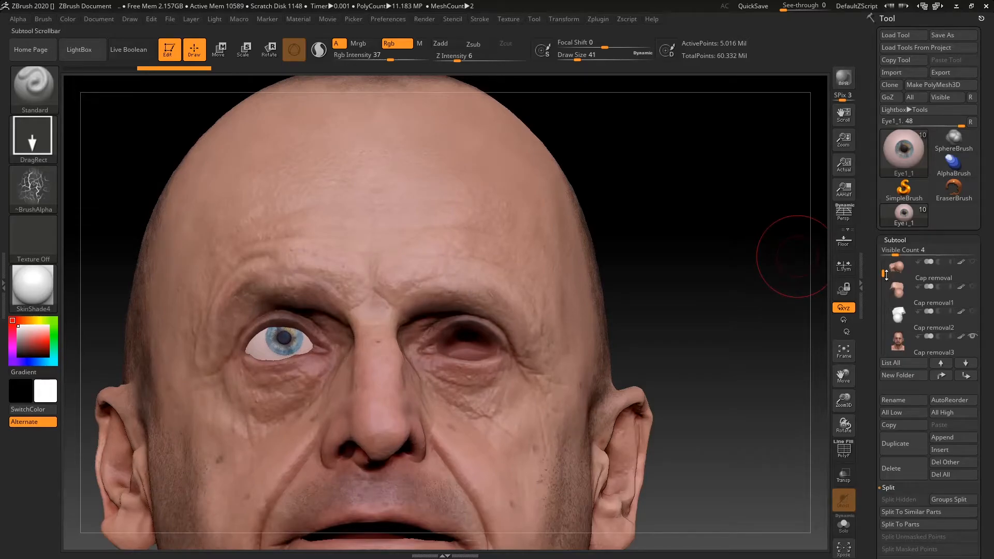
pyautogui.moveTo(785, 284)
pyautogui.mouseDown()
pyautogui.moveTo(715, 191)
pyautogui.moveTo(725, 227)
pyautogui.moveTo(728, 202)
pyautogui.moveTo(745, 224)
pyautogui.moveTo(757, 273)
pyautogui.moveTo(772, 229)
pyautogui.moveTo(805, 188)
pyautogui.moveTo(778, 211)
pyautogui.moveTo(787, 250)
pyautogui.moveTo(797, 164)
pyautogui.moveTo(785, 167)
pyautogui.moveTo(770, 233)
pyautogui.moveTo(781, 226)
pyautogui.mouseUp()
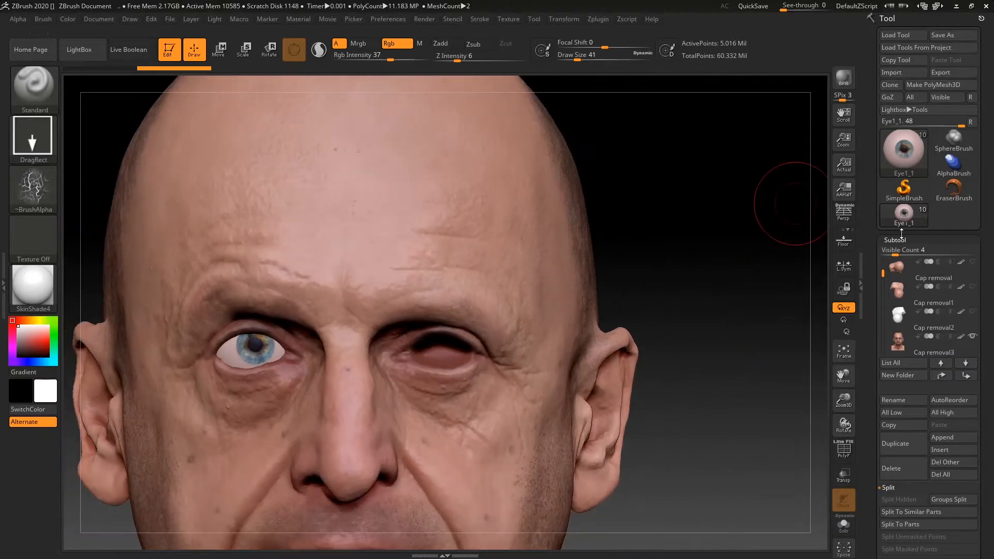
# Show the Eye subtool alongside Eye1_1, keeping the outer spheres Eye1 and Eye2 hidden
pyautogui.moveTo(883, 274); pyautogui.dragTo(885, 312)
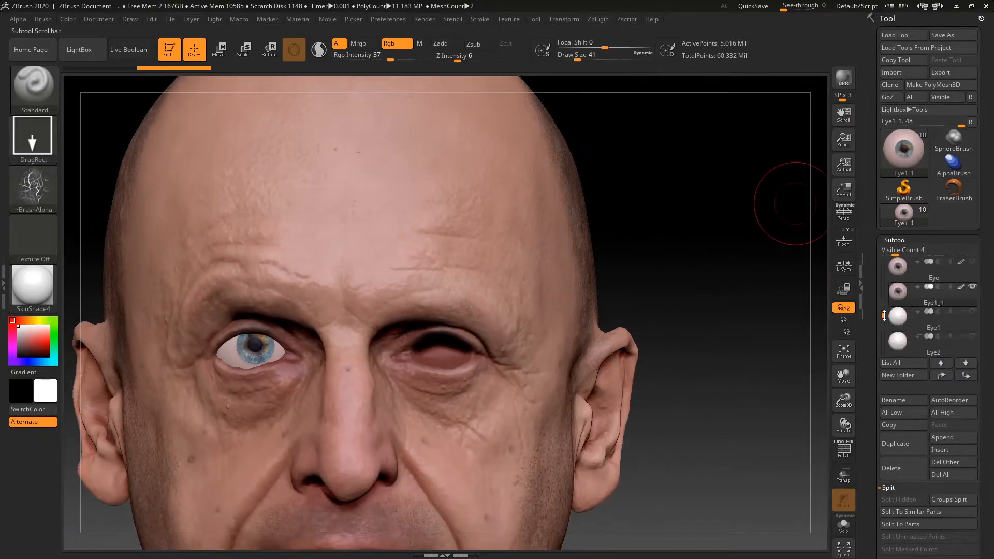
pyautogui.click(973, 313)
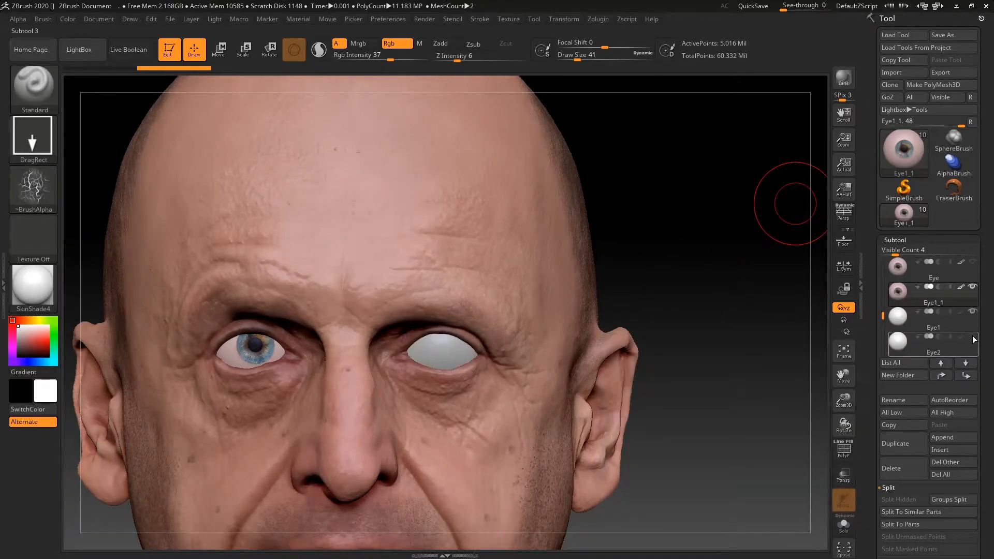
pyautogui.click(973, 336)
pyautogui.click(972, 263)
pyautogui.click(973, 338)
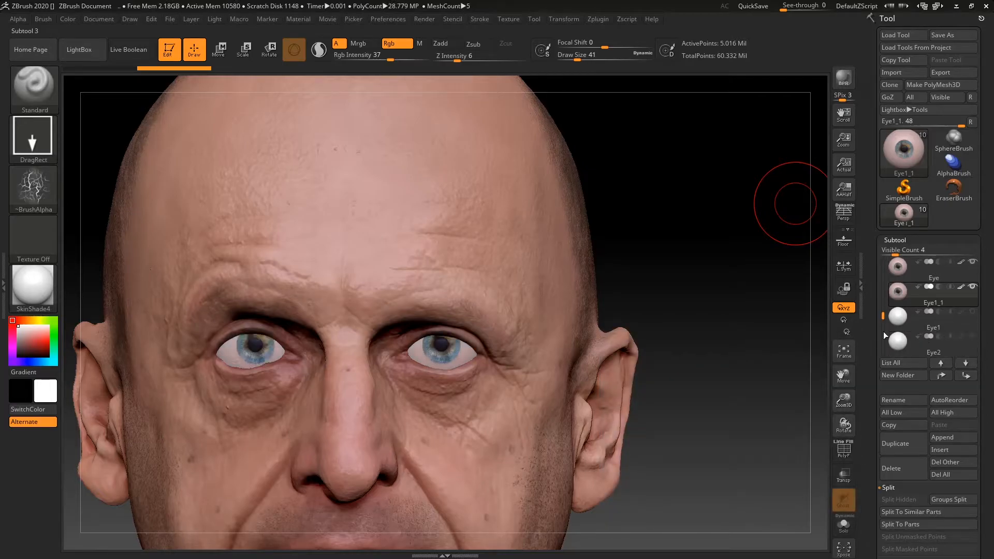
# Examine how both eyeballs sit in their sockets from below and from the front
pyautogui.keyDown('ctrl'); pyautogui.moveTo(763, 275); pyautogui.dragTo(693, 165, button='right'); pyautogui.keyUp('ctrl')
pyautogui.keyDown('ctrl'); pyautogui.moveTo(695, 239); pyautogui.dragTo(737, 266, button='right'); pyautogui.keyUp('ctrl')
pyautogui.moveTo(736, 266); pyautogui.dragTo(358, 269)
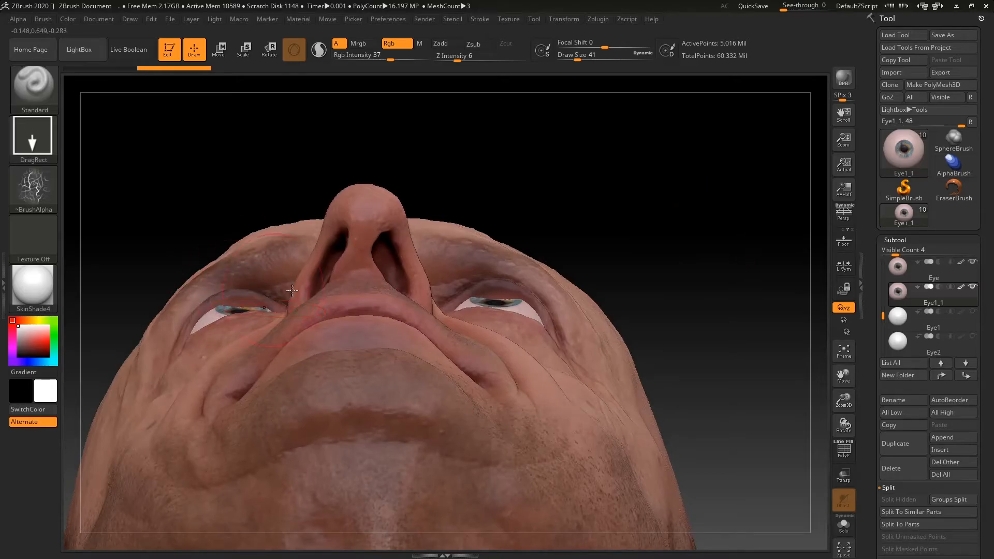
pyautogui.moveTo(743, 251); pyautogui.dragTo(701, 288)
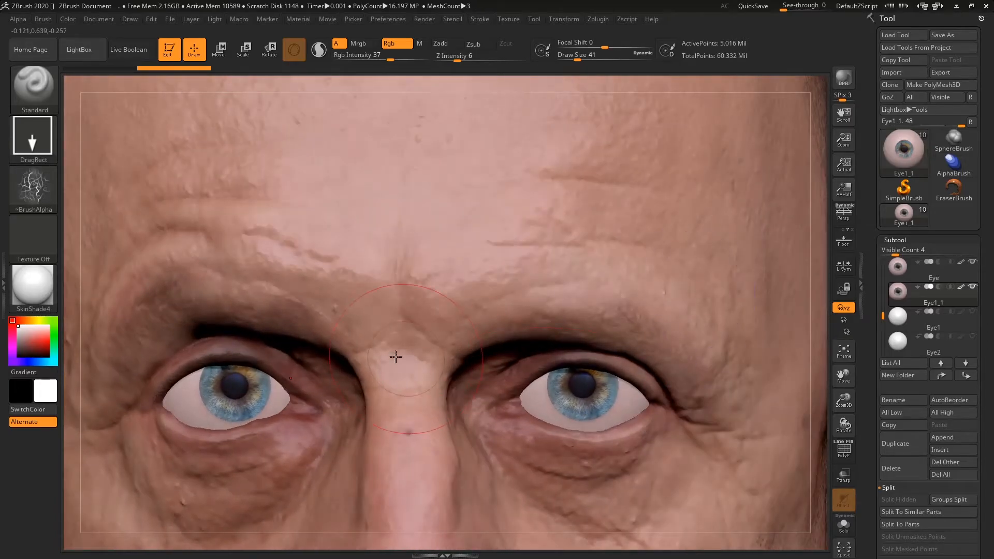
pyautogui.keyDown('alt'); pyautogui.moveTo(821, 321); pyautogui.dragTo(761, 215); pyautogui.keyUp('alt')
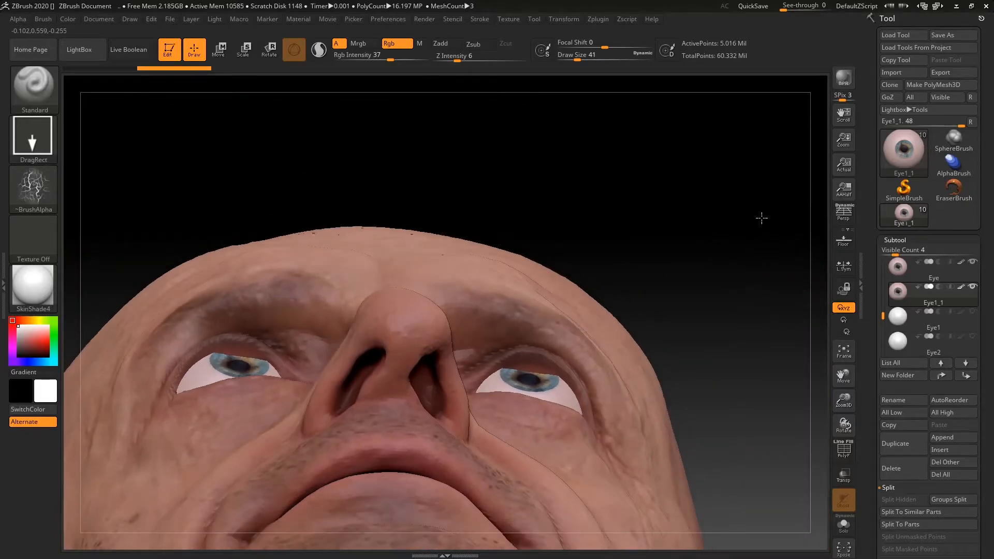
pyautogui.moveTo(759, 213); pyautogui.dragTo(787, 206)
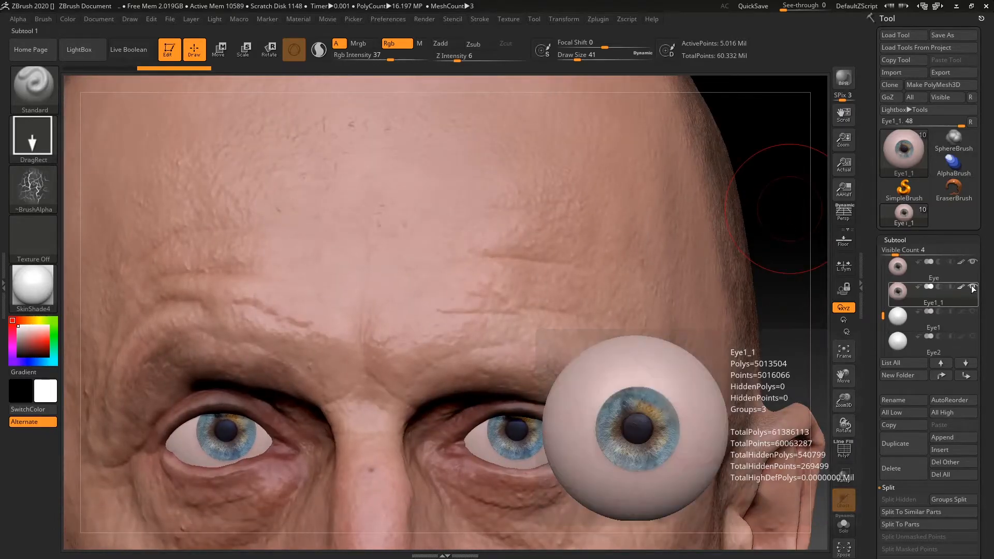
# Show Eye2 and hide the Eye subtool, then nudge the right-eye spheres slightly in their socket
pyautogui.click(971, 337)
pyautogui.click(973, 262)
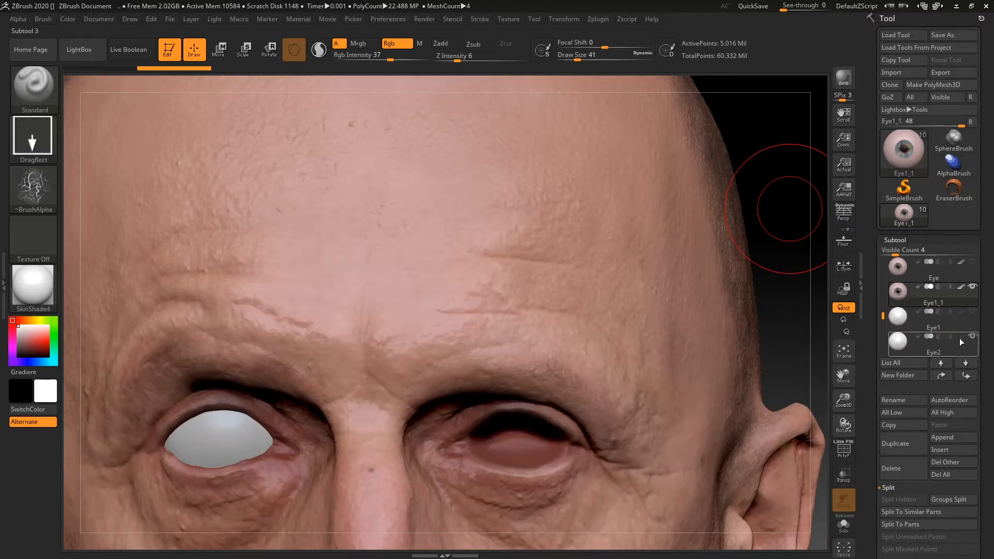
pyautogui.moveTo(787, 302); pyautogui.dragTo(249, 58)
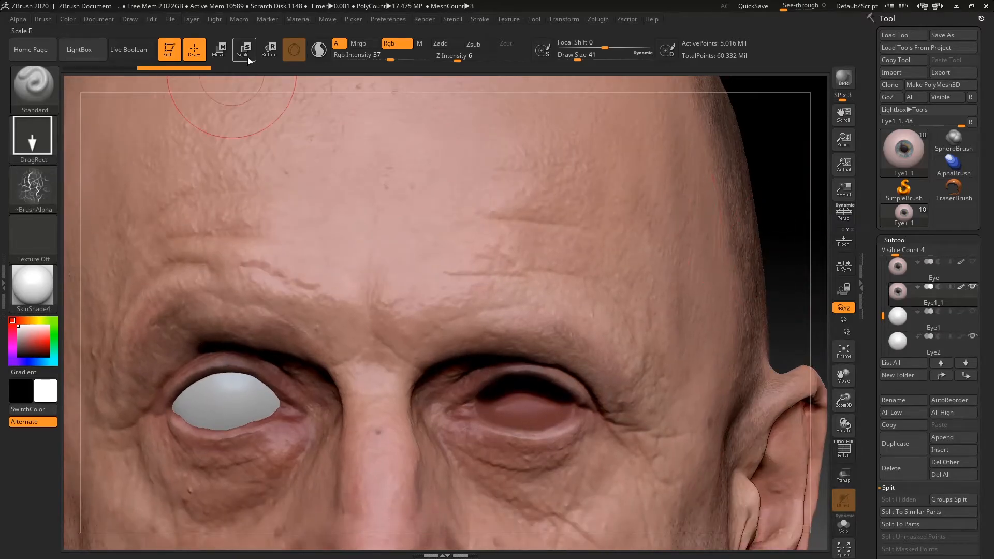
pyautogui.click(218, 49)
pyautogui.moveTo(768, 200)
pyautogui.mouseDown()
pyautogui.moveTo(744, 169)
pyautogui.moveTo(690, 235)
pyautogui.mouseUp()
pyautogui.moveTo(224, 416); pyautogui.dragTo(223, 419)
pyautogui.moveTo(290, 372); pyautogui.dragTo(288, 372)
# Rotate the right-eye spheres slightly about Z and compare the fit from below by undoing and redoing the change
pyautogui.moveTo(597, 180); pyautogui.dragTo(570, 262)
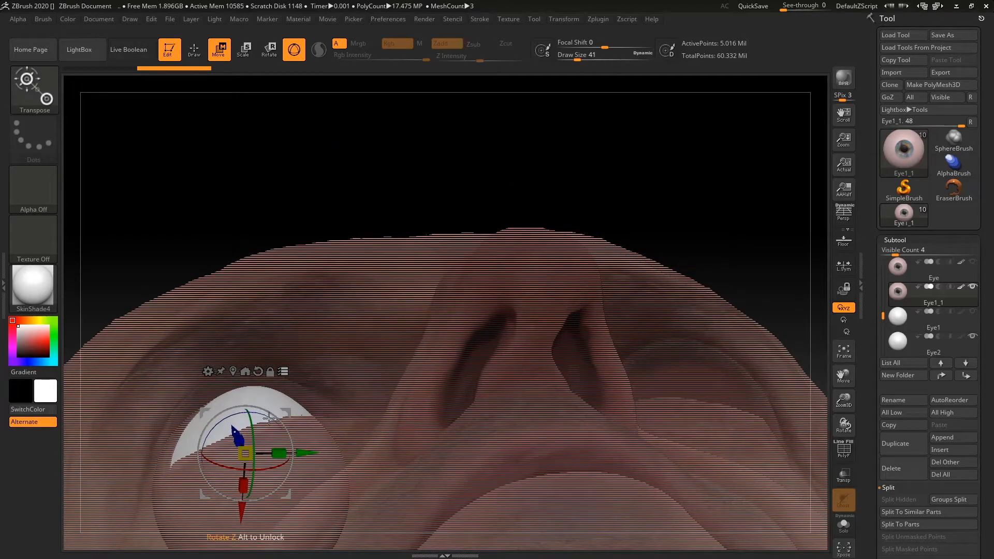
pyautogui.moveTo(264, 412); pyautogui.dragTo(258, 413)
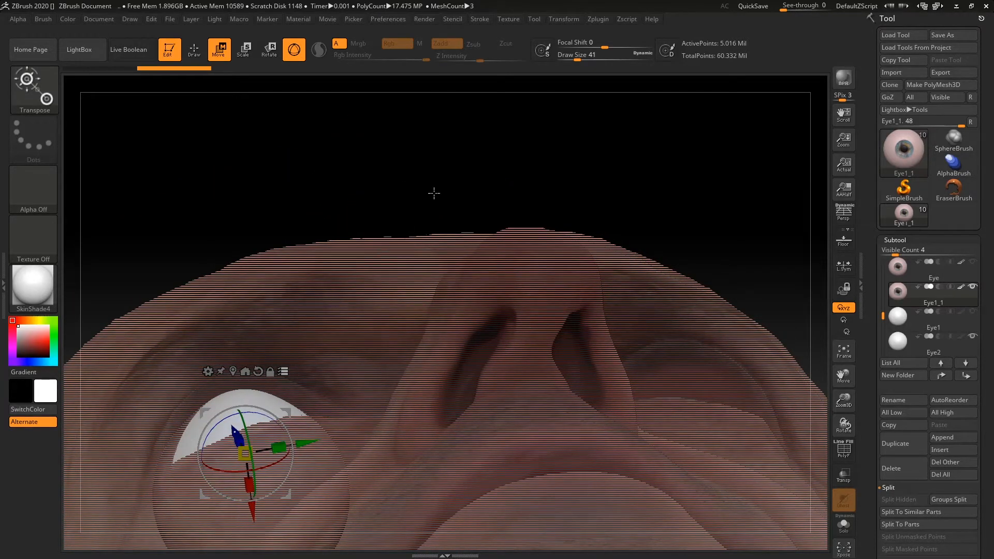
pyautogui.keyDown('shift'); pyautogui.moveTo(432, 202); pyautogui.dragTo(397, 211); pyautogui.keyUp('shift')
pyautogui.keyDown('alt'); pyautogui.moveTo(278, 205); pyautogui.dragTo(314, 244); pyautogui.keyUp('alt')
pyautogui.hotkey('ctrl', 'z')
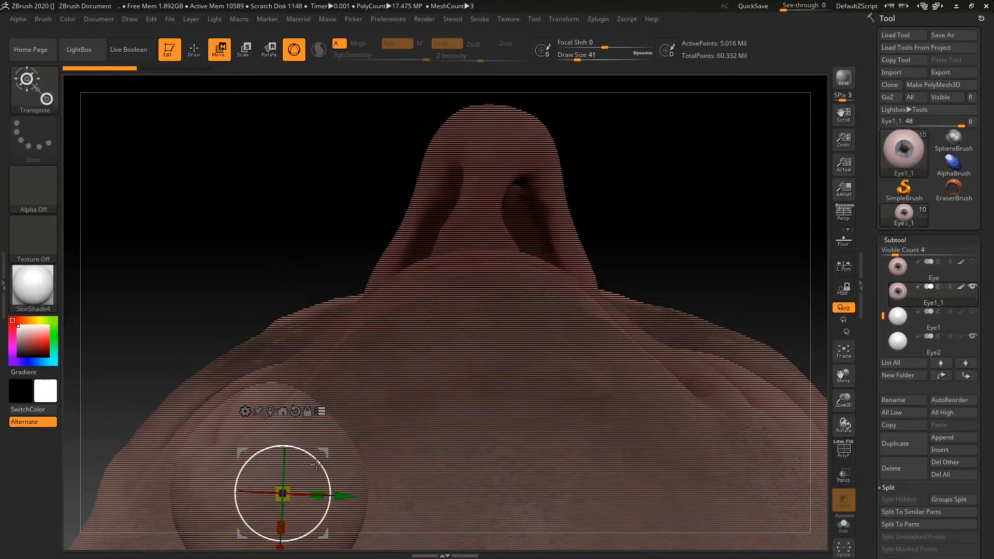
pyautogui.hotkey('ctrl', 'shift', 'z')
# Rotate the right-eye spheres about 2.3766 degrees in the screen plane, viewed from below the head
pyautogui.moveTo(708, 204)
pyautogui.mouseDown()
pyautogui.moveTo(761, 148)
pyautogui.moveTo(722, 102)
pyautogui.moveTo(751, 119)
pyautogui.moveTo(706, 162)
pyautogui.moveTo(697, 153)
pyautogui.moveTo(735, 161)
pyautogui.mouseUp()
pyautogui.hotkey('ctrl', 'z')
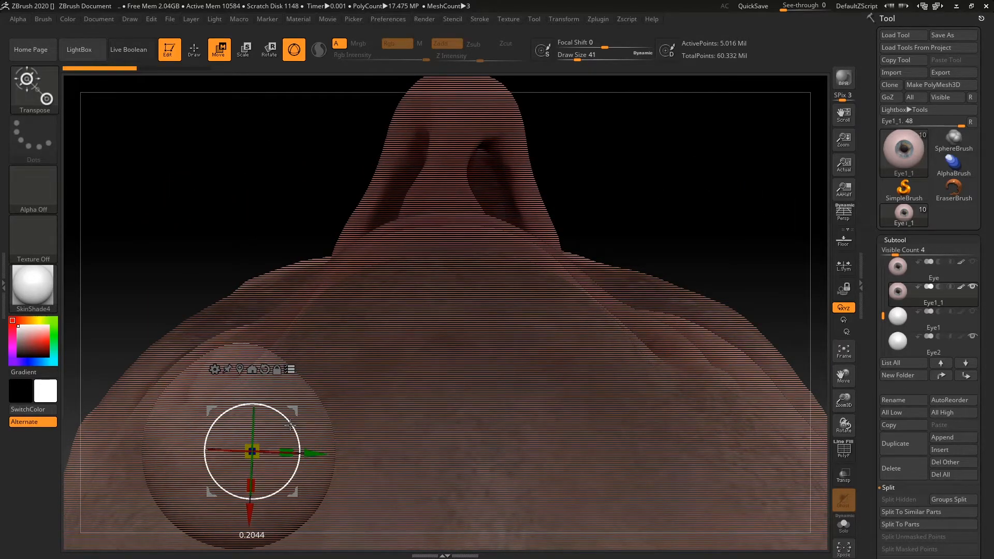
pyautogui.hotkey('ctrl', 'shift', 'z')
pyautogui.moveTo(706, 176)
pyautogui.mouseDown()
pyautogui.moveTo(735, 206)
pyautogui.moveTo(687, 201)
pyautogui.mouseUp()
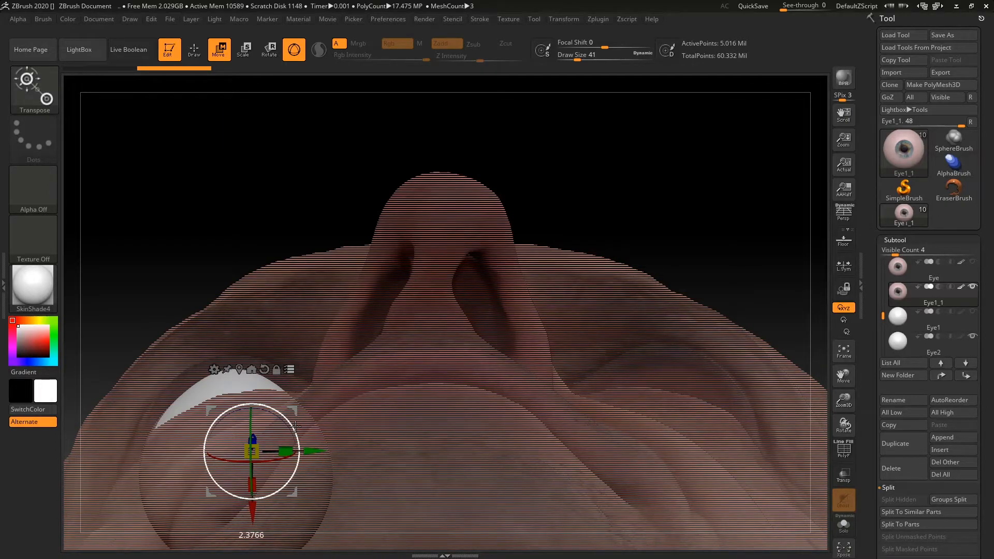
# Move the right-eye spheres about -0.0016 along Y to refine their fit against the eyelids
pyautogui.moveTo(651, 211); pyautogui.dragTo(674, 236)
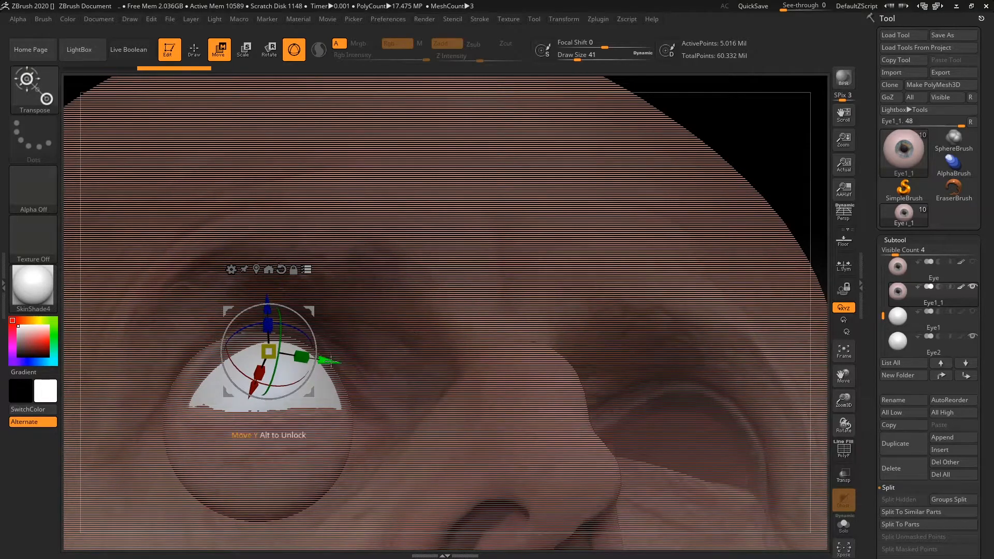
pyautogui.moveTo(333, 361); pyautogui.dragTo(335, 359)
pyautogui.moveTo(773, 186)
pyautogui.mouseDown()
pyautogui.moveTo(784, 162)
pyautogui.moveTo(768, 213)
pyautogui.moveTo(760, 196)
pyautogui.mouseUp()
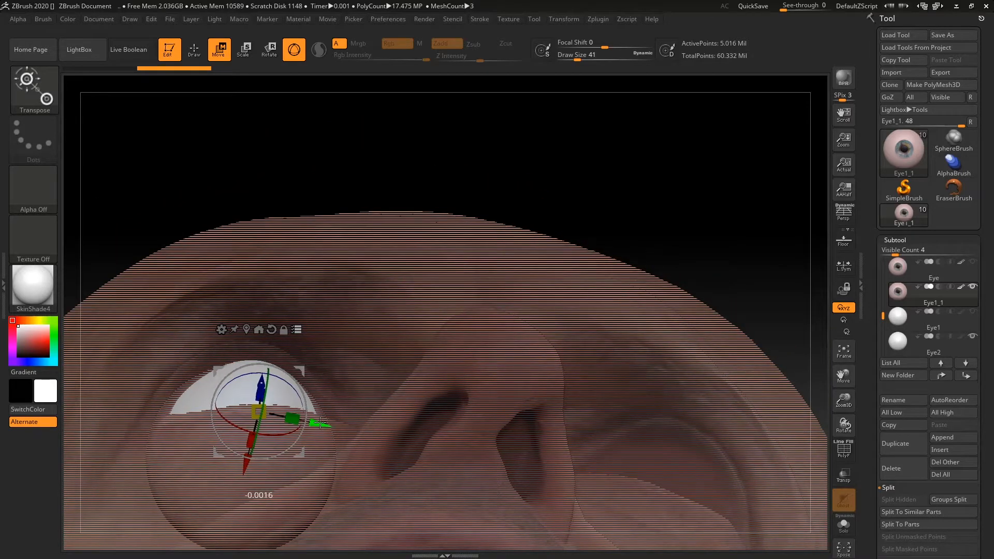
pyautogui.moveTo(756, 241); pyautogui.dragTo(797, 272)
# Hide the Eye2 sphere and try a small Y move on the Eye1_1 eyeball, then undo it
pyautogui.click(972, 275)
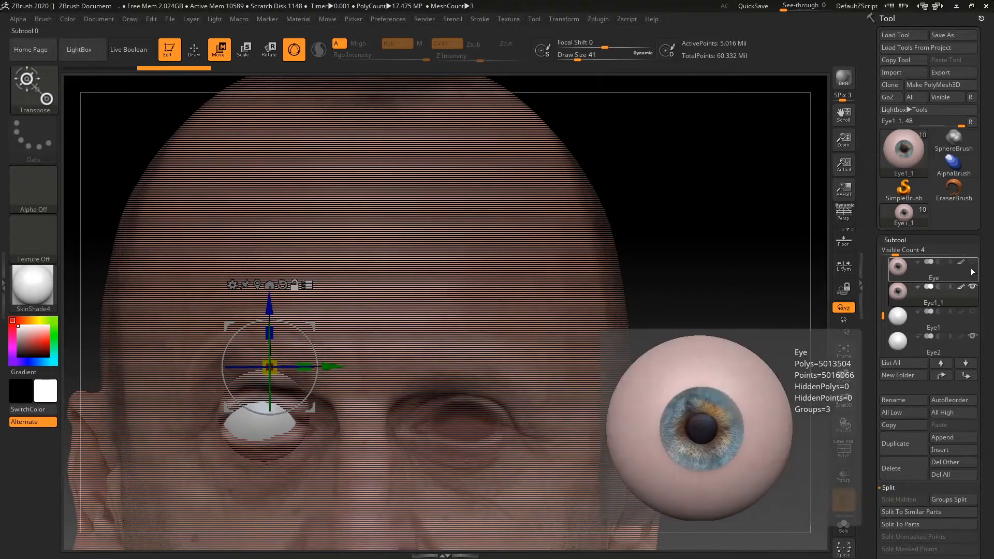
pyautogui.click(973, 338)
pyautogui.moveTo(767, 202)
pyautogui.mouseDown()
pyautogui.moveTo(772, 277)
pyautogui.moveTo(802, 194)
pyautogui.moveTo(759, 202)
pyautogui.mouseUp()
pyautogui.moveTo(326, 368); pyautogui.dragTo(330, 367)
pyautogui.hotkey('ctrl', 'z')
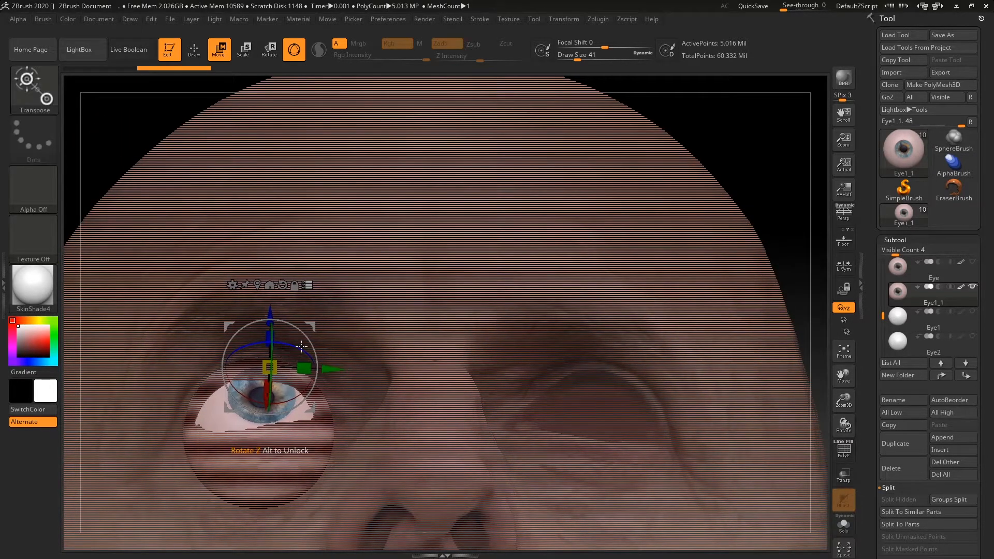
# Nudge the Eye1_1 eyeball slightly along X to adjust its depth in the right socket
pyautogui.moveTo(664, 91); pyautogui.dragTo(521, 242)
pyautogui.moveTo(243, 468); pyautogui.dragTo(243, 471)
pyautogui.moveTo(614, 205); pyautogui.dragTo(543, 179)
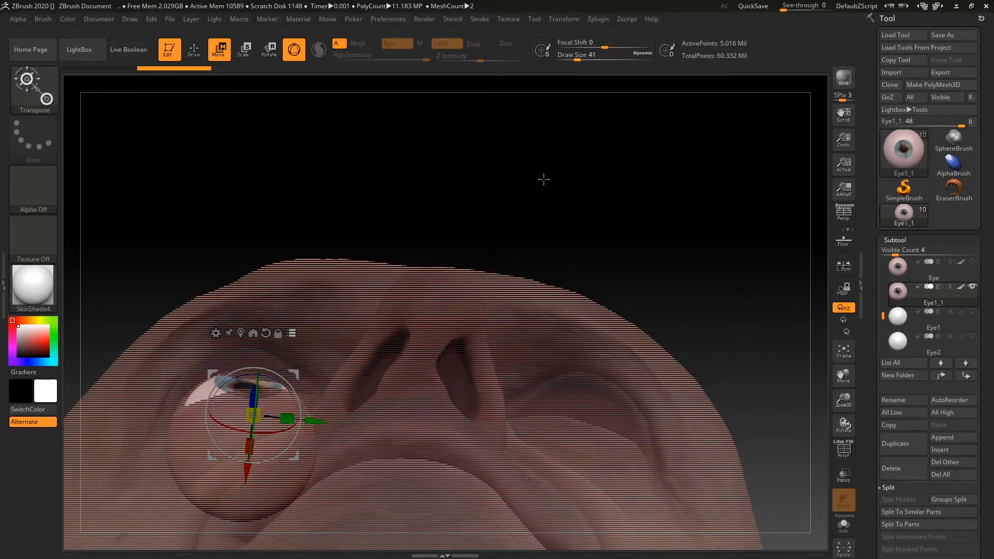
# Refine the Eye1_1 eyeball's position in the right socket with small moves along Y and in the screen plane
pyautogui.moveTo(317, 421); pyautogui.dragTo(315, 420)
pyautogui.moveTo(296, 455); pyautogui.dragTo(297, 454)
pyautogui.moveTo(526, 187); pyautogui.dragTo(491, 237)
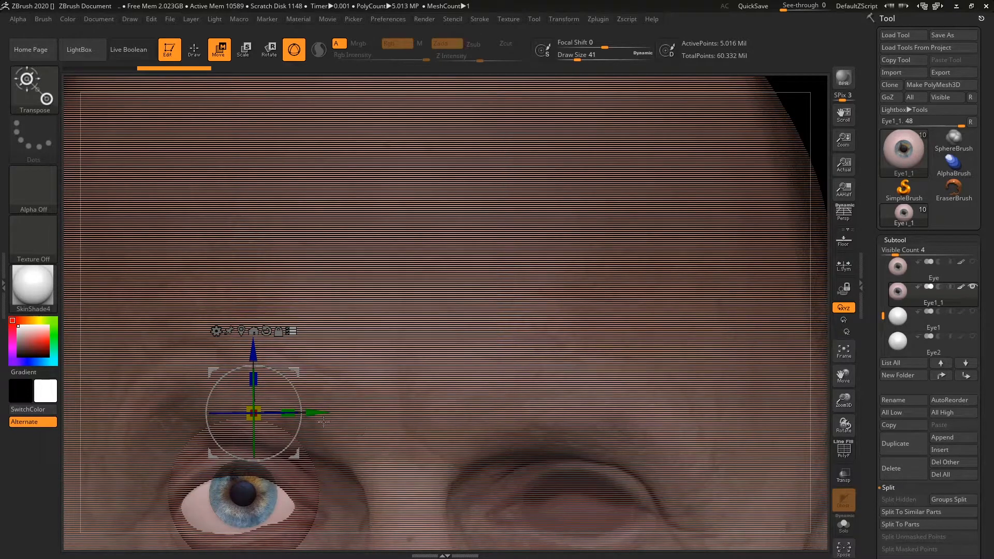
pyautogui.moveTo(324, 412); pyautogui.dragTo(315, 417)
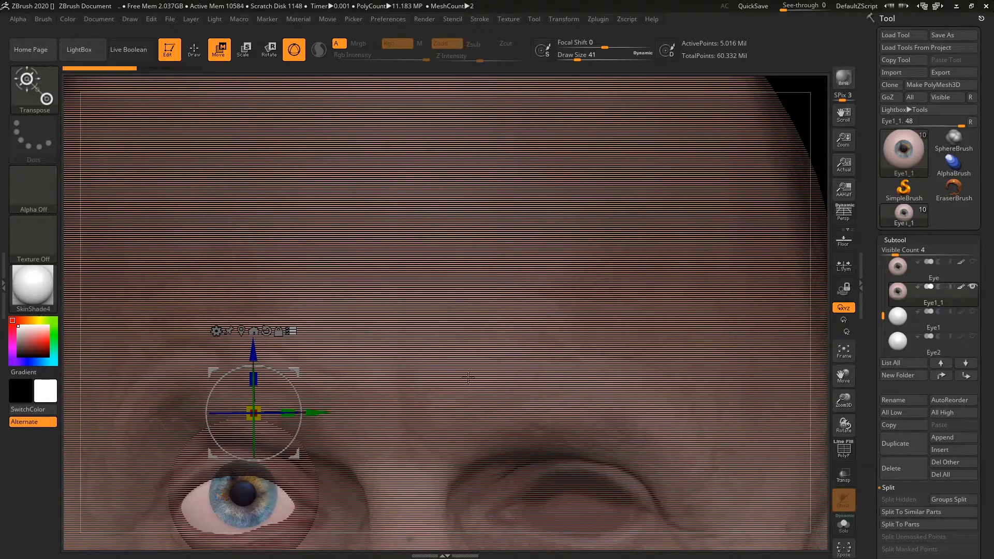
pyautogui.moveTo(810, 275); pyautogui.dragTo(266, 395)
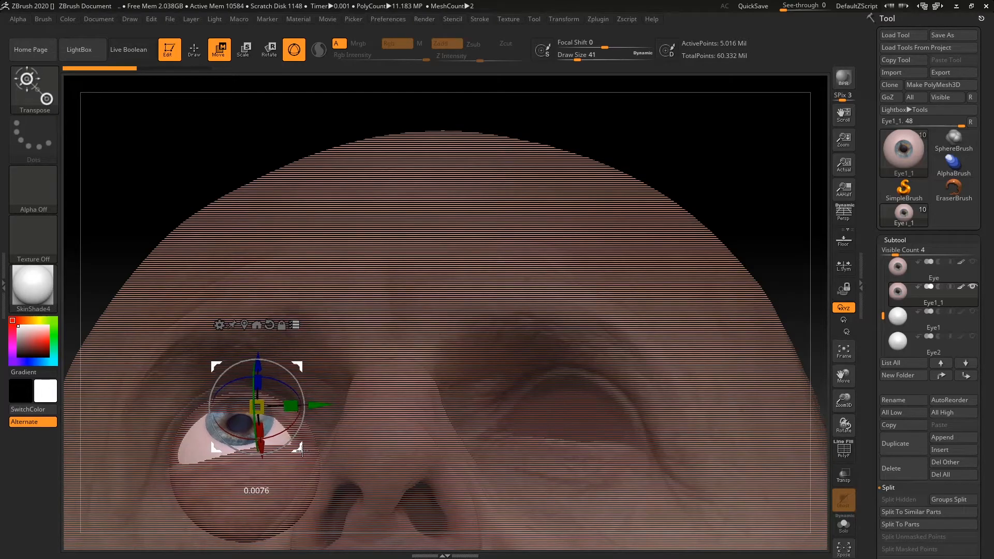
pyautogui.moveTo(722, 184); pyautogui.dragTo(630, 290)
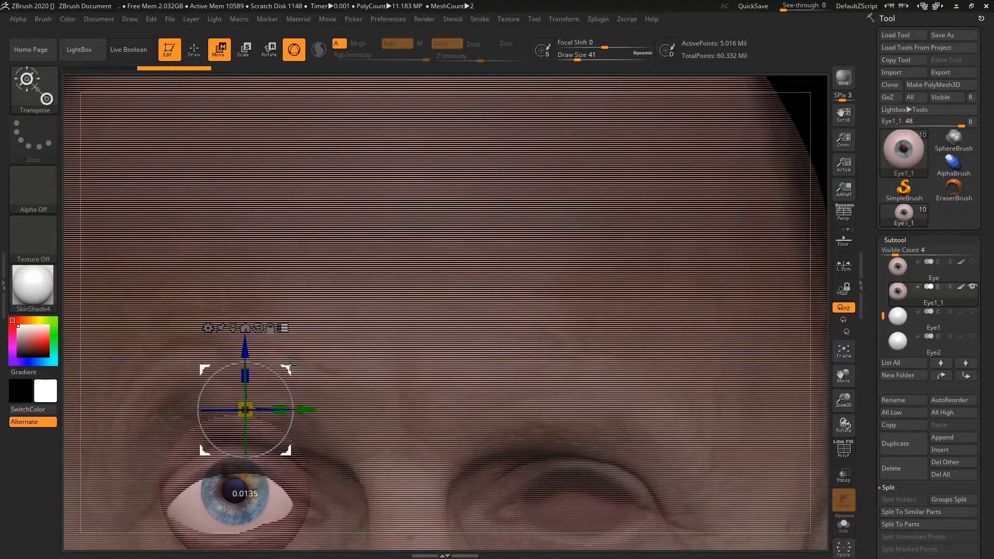
pyautogui.moveTo(797, 249); pyautogui.dragTo(723, 216)
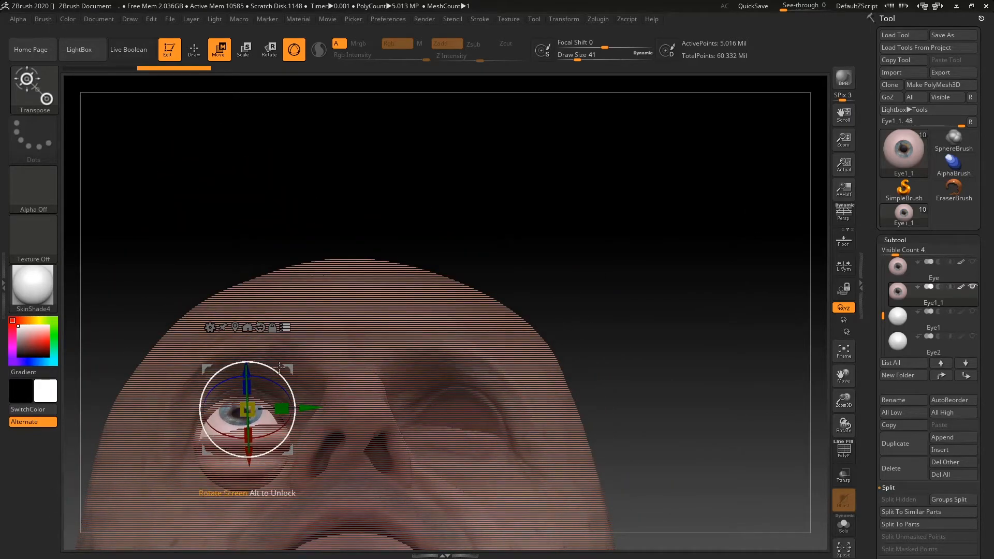
pyautogui.moveTo(620, 222); pyautogui.dragTo(638, 265)
pyautogui.press('ctrl')
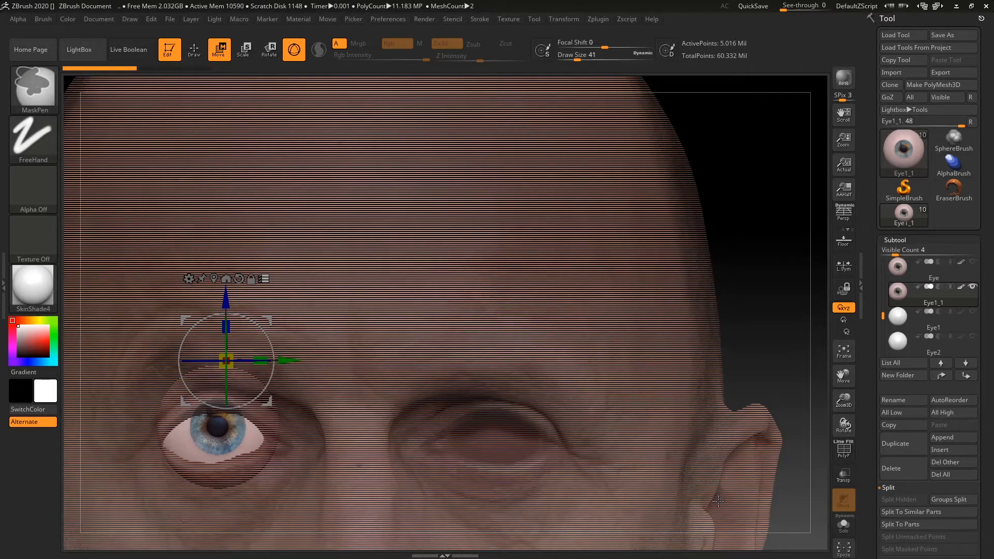
pyautogui.press('ctrl')
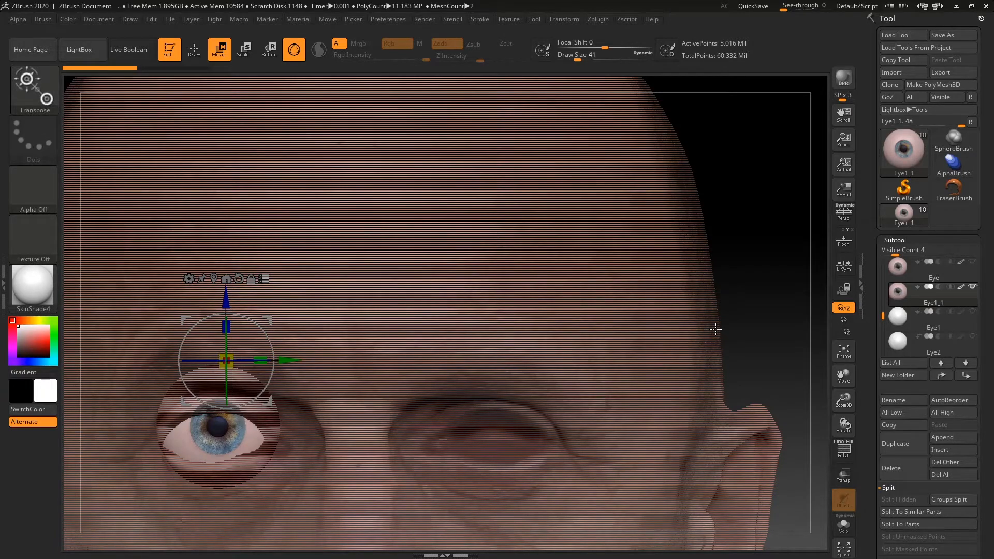
# Delete the Eye1_1 eyeball and the Eye2 outer sphere from the right socket
pyautogui.click(902, 344)
pyautogui.moveTo(739, 287); pyautogui.dragTo(745, 243)
pyautogui.click(920, 305)
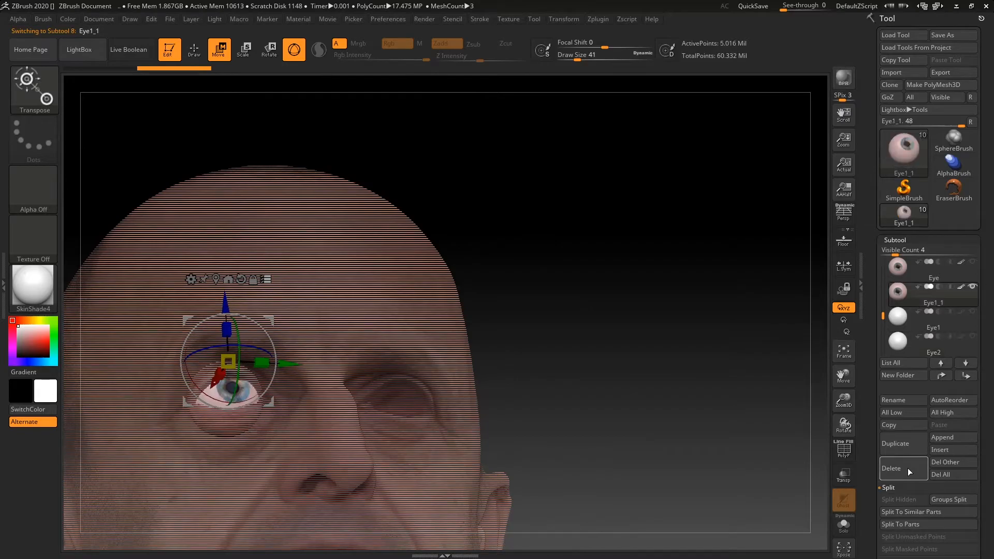
pyautogui.click(903, 468)
pyautogui.click(808, 489)
pyautogui.press('q')
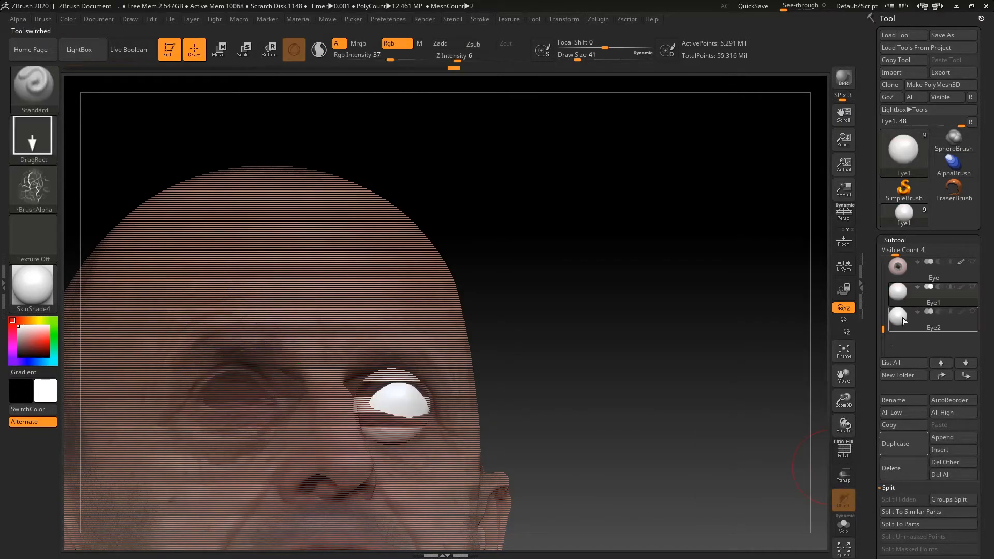
pyautogui.click(899, 317)
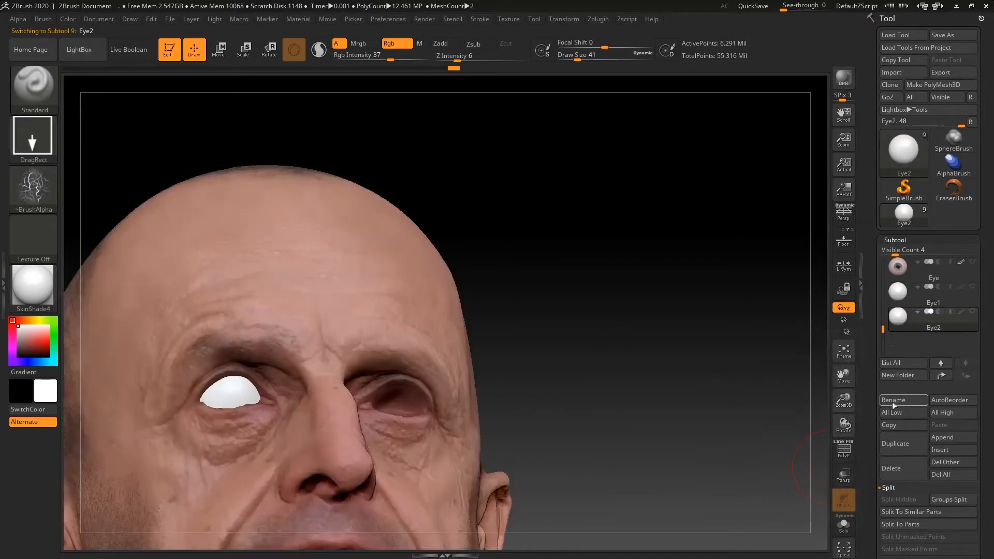
pyautogui.click(904, 469)
pyautogui.click(809, 493)
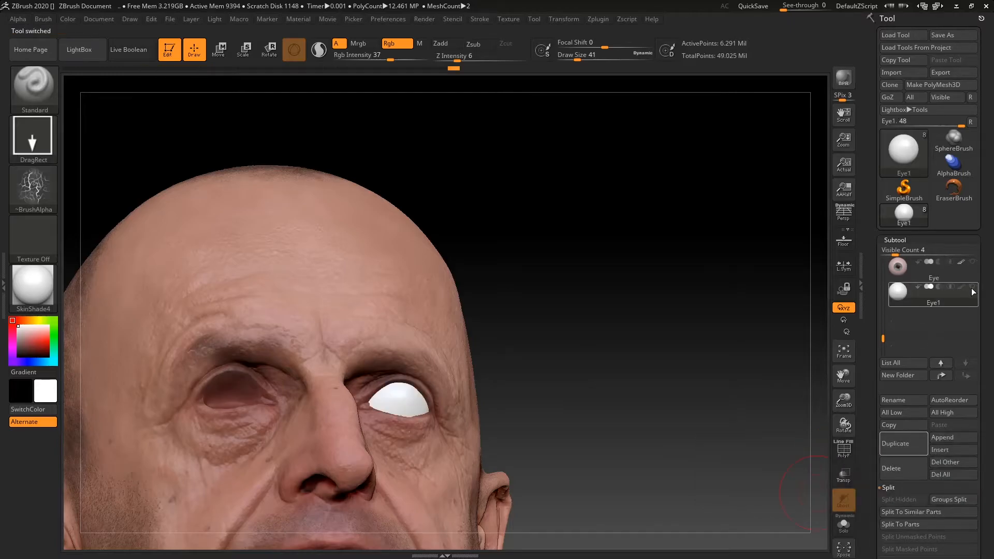
# Select the Eye eyeball and show it together with the Eye1 outer sphere in the left socket
pyautogui.keyDown('shift'); pyautogui.moveTo(723, 407); pyautogui.dragTo(824, 340); pyautogui.keyUp('shift')
pyautogui.click(900, 273)
pyautogui.click(972, 286)
pyautogui.keyDown('alt'); pyautogui.moveTo(772, 311); pyautogui.dragTo(771, 373); pyautogui.keyUp('alt')
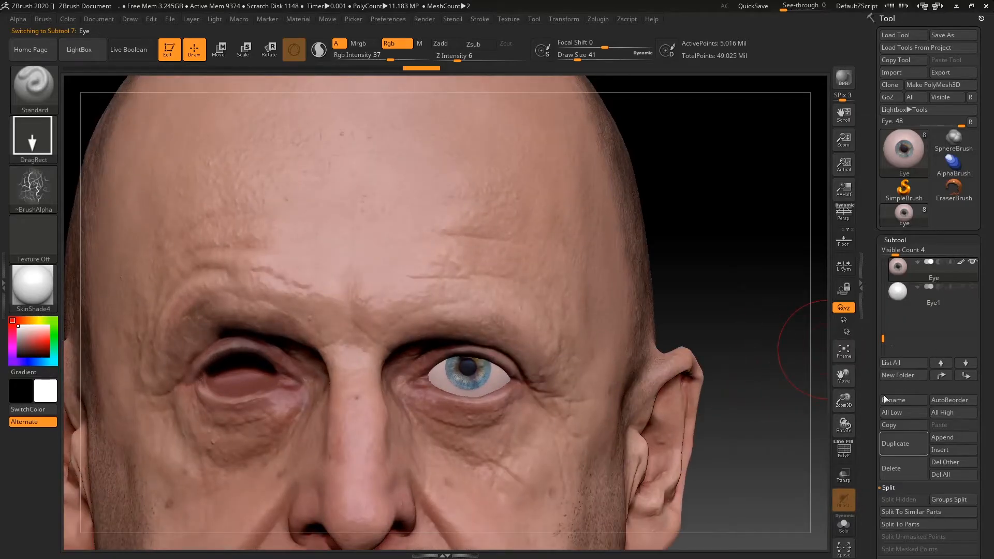
pyautogui.click(971, 290)
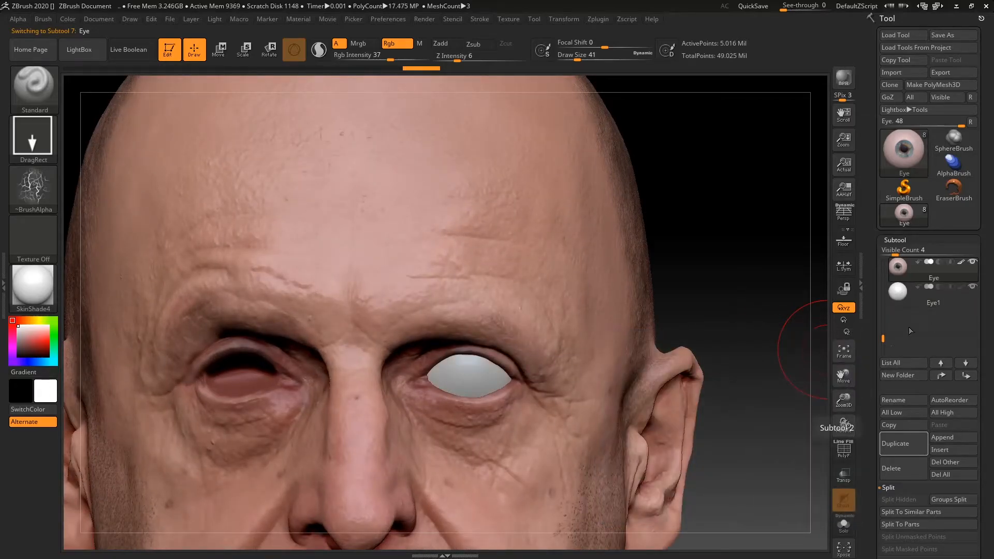
# Duplicate the Eye eyeball and its Eye1 outer sphere to make a fresh pair for the right socket
pyautogui.moveTo(753, 301)
pyautogui.mouseDown()
pyautogui.moveTo(757, 265)
pyautogui.moveTo(761, 284)
pyautogui.mouseUp()
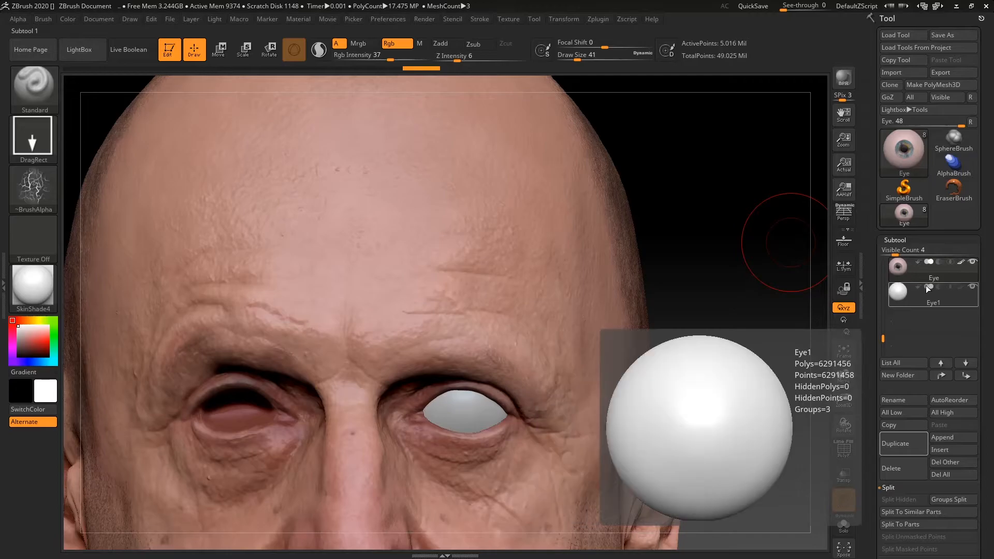
pyautogui.moveTo(763, 355); pyautogui.dragTo(756, 368)
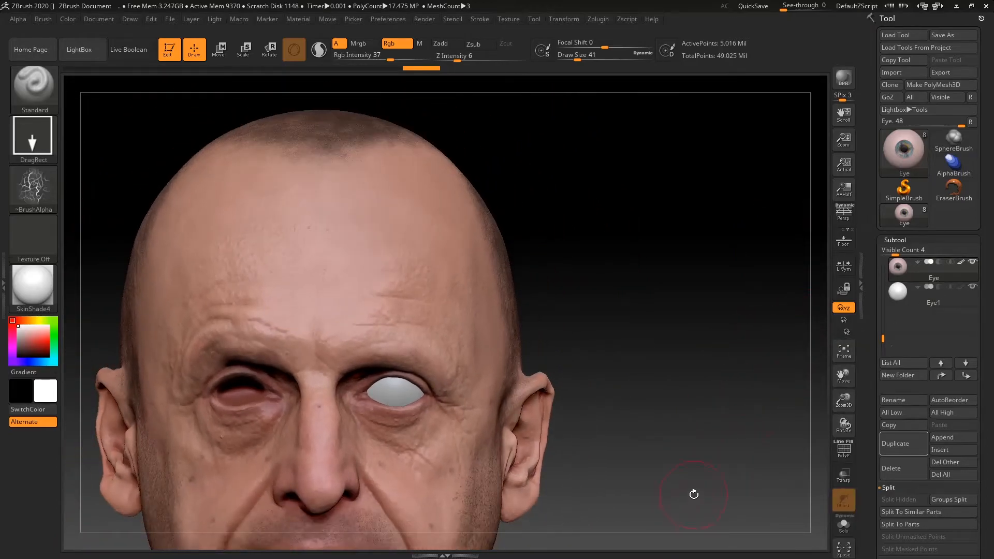
pyautogui.moveTo(724, 416); pyautogui.dragTo(750, 395)
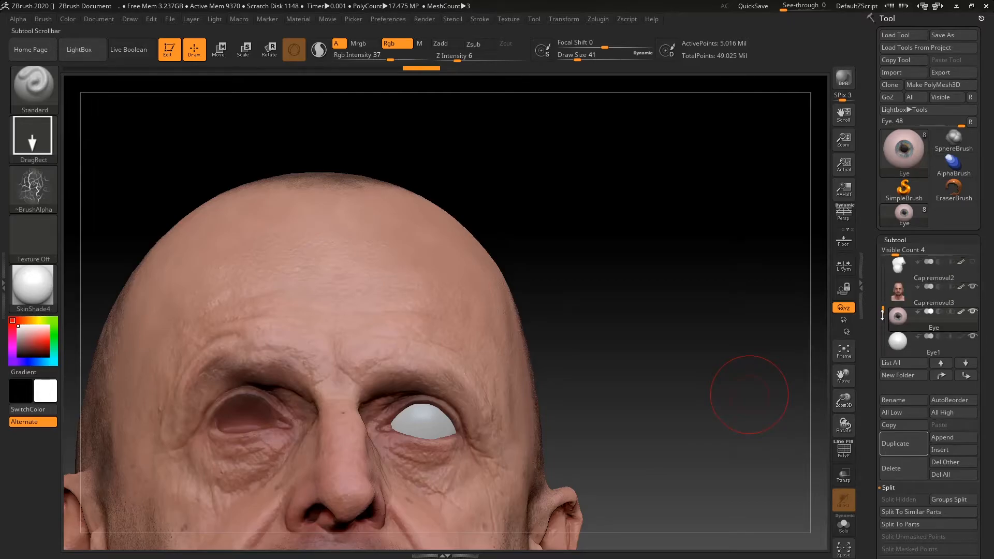
pyautogui.scroll(2, 968, 288)
pyautogui.moveTo(735, 430); pyautogui.dragTo(794, 377)
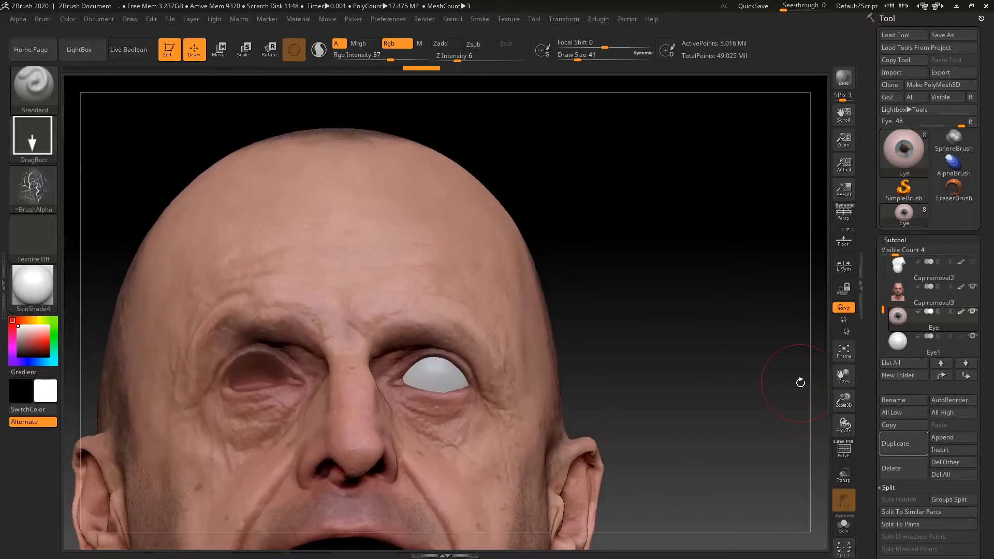
pyautogui.click(218, 49)
pyautogui.moveTo(624, 307); pyautogui.dragTo(633, 290)
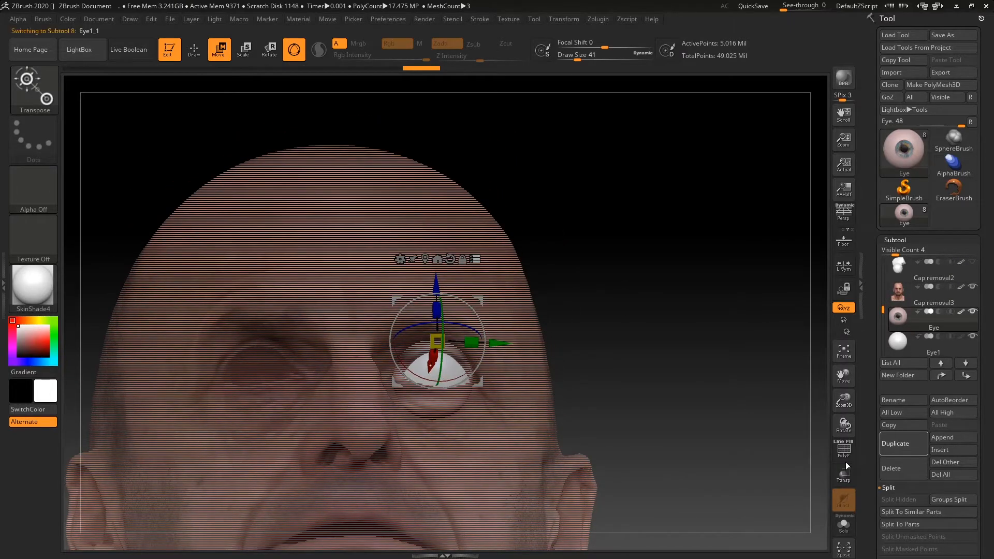
pyautogui.click(904, 444)
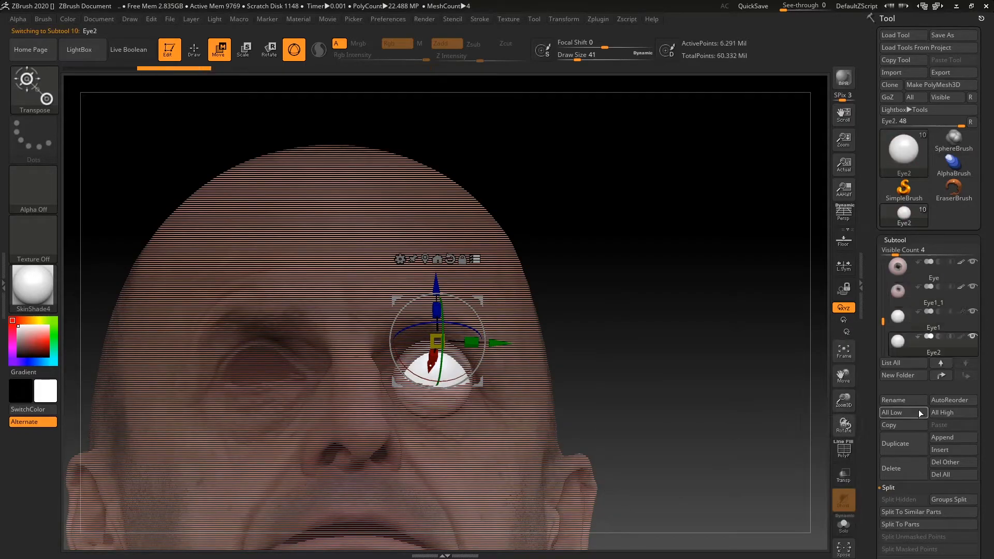
# Hide the original Eye and Eye1, and move the Eye1_1 and Eye2 duplicates along Y into the right socket
pyautogui.click(934, 294)
pyautogui.click(972, 262)
pyautogui.click(973, 311)
pyautogui.moveTo(501, 343); pyautogui.dragTo(627, 335)
pyautogui.hotkey('ctrl', 'z')
pyautogui.moveTo(499, 343); pyautogui.dragTo(325, 339)
# Refine the right-eye duplicates' depth along X and their sideways position along Y, viewed from below the head
pyautogui.moveTo(644, 336); pyautogui.dragTo(640, 316)
pyautogui.moveTo(251, 414); pyautogui.dragTo(245, 439)
pyautogui.moveTo(692, 202)
pyautogui.mouseDown()
pyautogui.moveTo(699, 249)
pyautogui.moveTo(694, 213)
pyautogui.mouseUp()
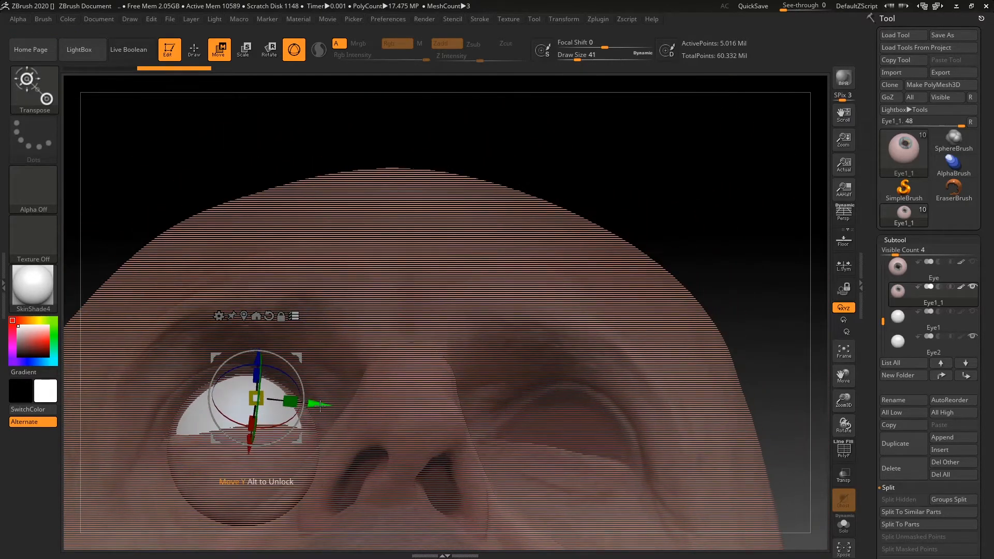
pyautogui.moveTo(569, 140); pyautogui.dragTo(566, 173)
pyautogui.moveTo(468, 207); pyautogui.dragTo(468, 135)
pyautogui.moveTo(342, 438); pyautogui.dragTo(335, 439)
pyautogui.moveTo(523, 207)
pyautogui.mouseDown()
pyautogui.moveTo(634, 216)
pyautogui.moveTo(595, 263)
pyautogui.mouseUp()
# Hide the Eye2 outer sphere to check the Eye1_1 eyeball's fit in the right socket from the front
pyautogui.keyDown('alt'); pyautogui.moveTo(803, 294); pyautogui.dragTo(798, 243); pyautogui.keyUp('alt')
pyautogui.click(200, 56)
pyautogui.moveTo(717, 363)
pyautogui.keyDown('alt'); pyautogui.mouseDown()
pyautogui.moveTo(721, 306)
pyautogui.moveTo(730, 304)
pyautogui.mouseUp(); pyautogui.keyUp('alt')
pyautogui.click(973, 336)
pyautogui.keyDown('alt'); pyautogui.moveTo(754, 266); pyautogui.dragTo(766, 212); pyautogui.keyUp('alt')
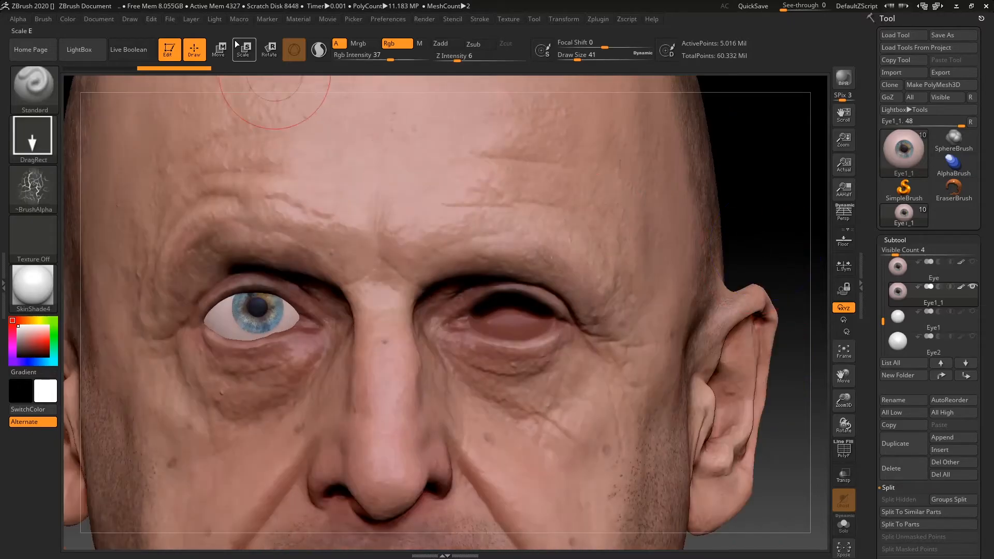
pyautogui.click(219, 49)
pyautogui.moveTo(741, 271); pyautogui.dragTo(736, 272)
pyautogui.press('q')
pyautogui.press('w')
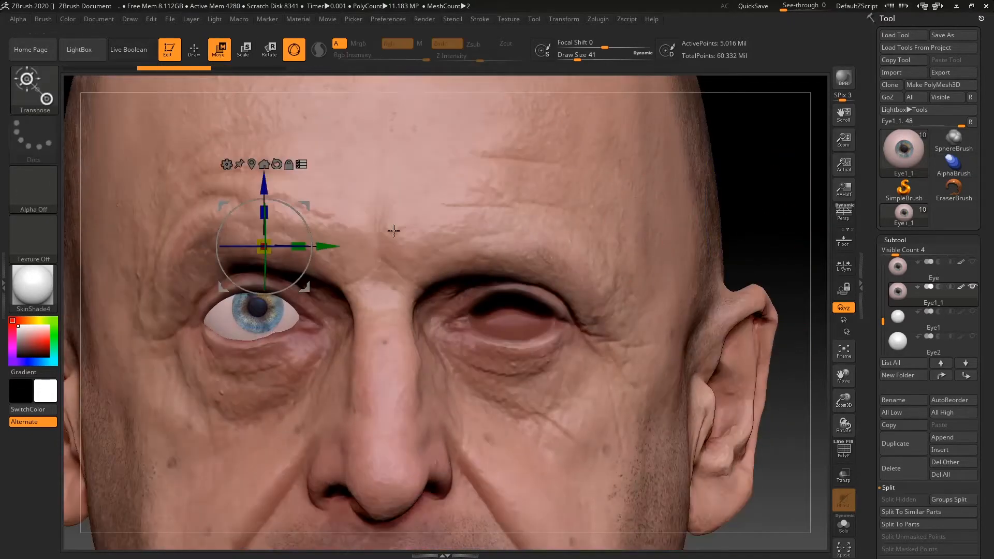
# Show the Eye2 sphere again and nudge both right-eye spheres slightly along Y and X
pyautogui.click(973, 336)
pyautogui.moveTo(329, 246); pyautogui.dragTo(331, 245)
pyautogui.moveTo(758, 259); pyautogui.dragTo(696, 248)
pyautogui.moveTo(265, 294); pyautogui.dragTo(263, 309)
pyautogui.moveTo(814, 250); pyautogui.dragTo(759, 326)
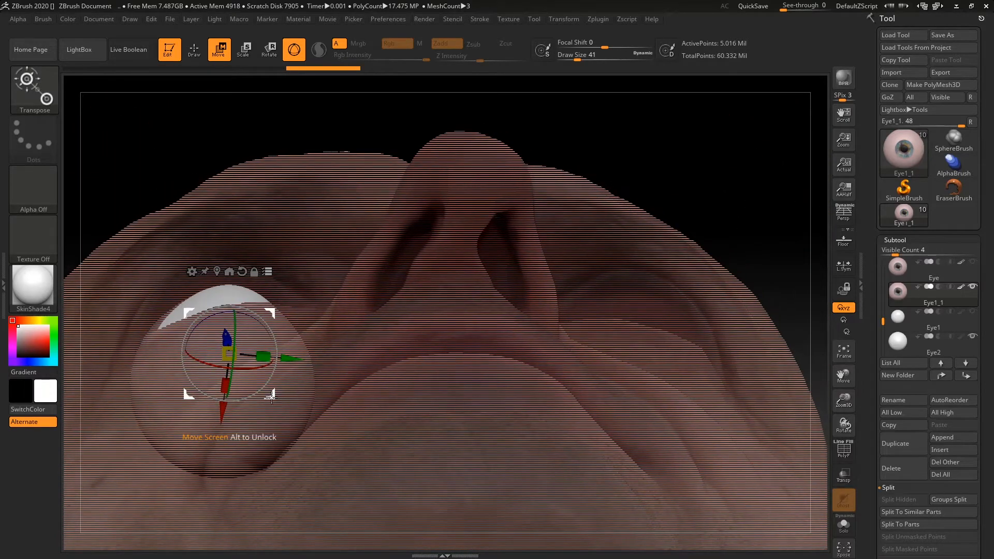
# Hide the Eye2 sphere and nudge the Eye1_1 eyeball slightly along X in the right socket
pyautogui.press('q')
pyautogui.moveTo(760, 205)
pyautogui.mouseDown()
pyautogui.moveTo(759, 281)
pyautogui.moveTo(730, 293)
pyautogui.moveTo(757, 269)
pyautogui.moveTo(732, 189)
pyautogui.moveTo(745, 243)
pyautogui.mouseUp()
pyautogui.click(973, 337)
pyautogui.click(222, 51)
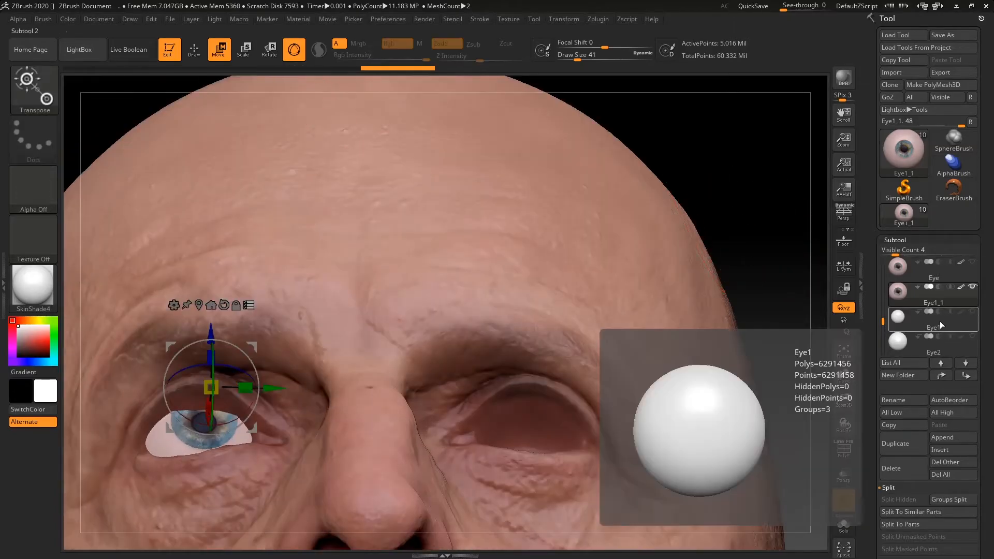
pyautogui.moveTo(766, 207); pyautogui.dragTo(775, 148)
pyautogui.moveTo(204, 433); pyautogui.dragTo(205, 439)
pyautogui.keyDown('shift'); pyautogui.moveTo(703, 171); pyautogui.dragTo(701, 228); pyautogui.keyUp('shift')
pyautogui.moveTo(281, 379)
pyautogui.mouseDown()
pyautogui.moveTo(253, 333)
pyautogui.moveTo(244, 394)
pyautogui.mouseUp()
pyautogui.press('q')
# Show Eye and Eye2, and briefly display Eye1 to compare both outer spheres from below the head
pyautogui.moveTo(783, 181)
pyautogui.keyDown('shift'); pyautogui.mouseDown()
pyautogui.moveTo(792, 231)
pyautogui.moveTo(628, 229)
pyautogui.moveTo(752, 259)
pyautogui.moveTo(772, 309)
pyautogui.moveTo(770, 284)
pyautogui.mouseUp(); pyautogui.keyUp('shift')
pyautogui.click(972, 337)
pyautogui.click(973, 261)
pyautogui.moveTo(755, 342); pyautogui.dragTo(743, 266)
pyautogui.click(973, 336)
pyautogui.click(973, 311)
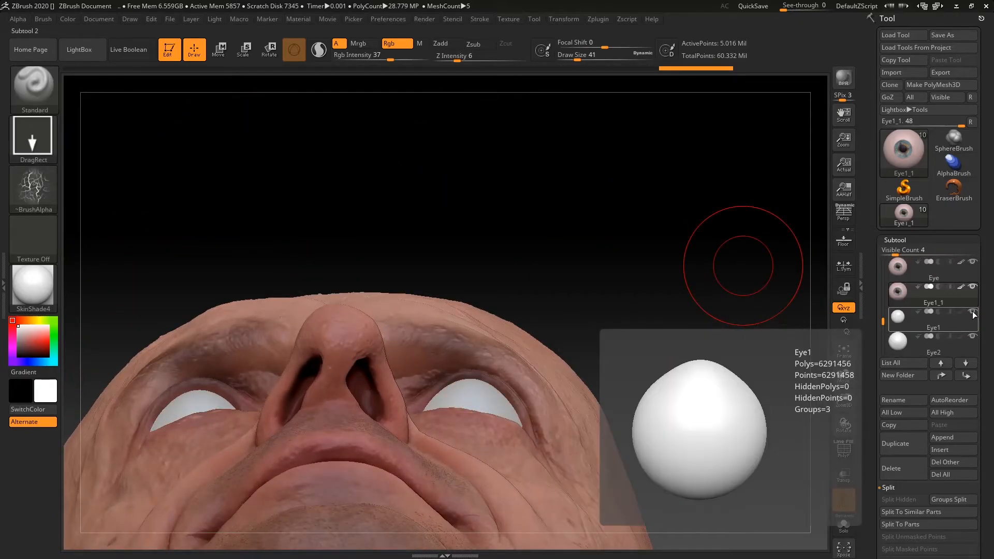
pyautogui.click(973, 311)
# Try moving the right-eye spheres along X to change their depth in the socket
pyautogui.press('w')
pyautogui.moveTo(451, 217); pyautogui.dragTo(458, 264)
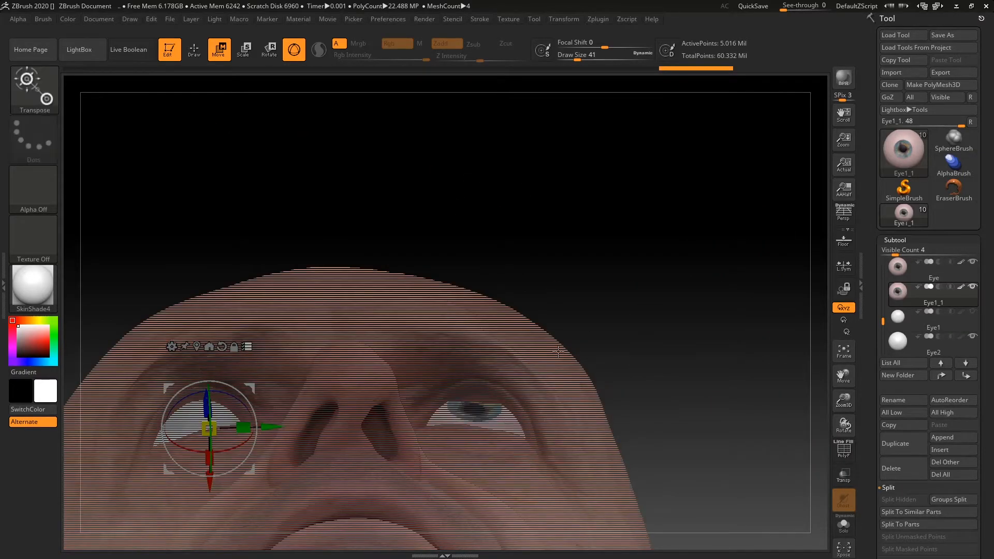
pyautogui.moveTo(209, 481); pyautogui.dragTo(211, 439)
pyautogui.hotkey('ctrl', 'z')
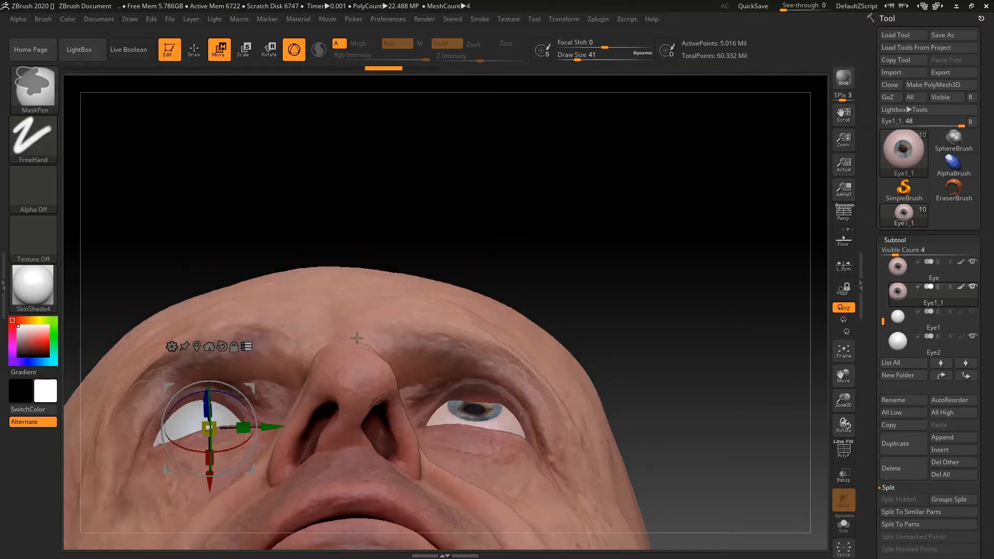
pyautogui.moveTo(211, 482); pyautogui.dragTo(209, 296)
pyautogui.hotkey('ctrl', 'z')
# Nudge the right-eye spheres slightly to refine their depth and alignment, viewed from below and from the front
pyautogui.moveTo(626, 290); pyautogui.dragTo(658, 259)
pyautogui.moveTo(187, 543); pyautogui.dragTo(188, 536)
pyautogui.moveTo(539, 204)
pyautogui.mouseDown()
pyautogui.moveTo(608, 204)
pyautogui.moveTo(543, 217)
pyautogui.mouseUp()
pyautogui.moveTo(252, 480); pyautogui.dragTo(256, 481)
pyautogui.moveTo(629, 233); pyautogui.dragTo(682, 297)
pyautogui.moveTo(254, 339); pyautogui.dragTo(257, 337)
pyautogui.keyDown('shift'); pyautogui.moveTo(820, 217); pyautogui.dragTo(776, 223); pyautogui.keyUp('shift')
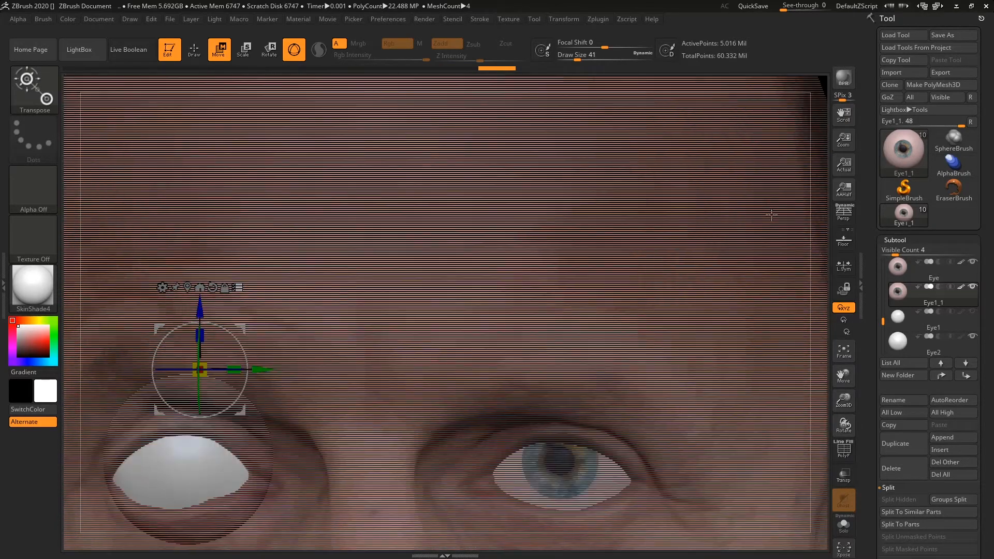
pyautogui.keyDown('alt'); pyautogui.moveTo(818, 262); pyautogui.dragTo(777, 271); pyautogui.keyUp('alt')
pyautogui.moveTo(804, 210)
pyautogui.keyDown('alt'); pyautogui.mouseDown()
pyautogui.moveTo(787, 224)
pyautogui.moveTo(734, 213)
pyautogui.moveTo(739, 243)
pyautogui.moveTo(637, 154)
pyautogui.moveTo(710, 295)
pyautogui.moveTo(736, 271)
pyautogui.mouseUp(); pyautogui.keyUp('alt')
# Toggle the Eye2 sphere's visibility to compare both eyeballs from the front, and leave it hidden
pyautogui.click(972, 337)
pyautogui.click(972, 337)
pyautogui.click(288, 328)
pyautogui.click(195, 49)
pyautogui.click(972, 336)
pyautogui.click(972, 336)
pyautogui.press('w')
pyautogui.moveTo(734, 224)
pyautogui.mouseDown()
pyautogui.moveTo(718, 228)
pyautogui.moveTo(726, 73)
pyautogui.moveTo(728, 208)
pyautogui.moveTo(694, 229)
pyautogui.moveTo(693, 253)
pyautogui.moveTo(774, 231)
pyautogui.moveTo(716, 270)
pyautogui.moveTo(757, 266)
pyautogui.moveTo(672, 245)
pyautogui.mouseUp()
pyautogui.click(194, 49)
pyautogui.click(972, 336)
# Choose the Move brush with a draw size of 22 and select the Cap removal3 head mesh
pyautogui.press('b')
pyautogui.press('m')
pyautogui.press('v')
pyautogui.press('b')
pyautogui.press('m')
pyautogui.press('v')
pyautogui.press('space')
pyautogui.moveTo(474, 361); pyautogui.dragTo(468, 360)
pyautogui.moveTo(878, 327); pyautogui.dragTo(905, 305)
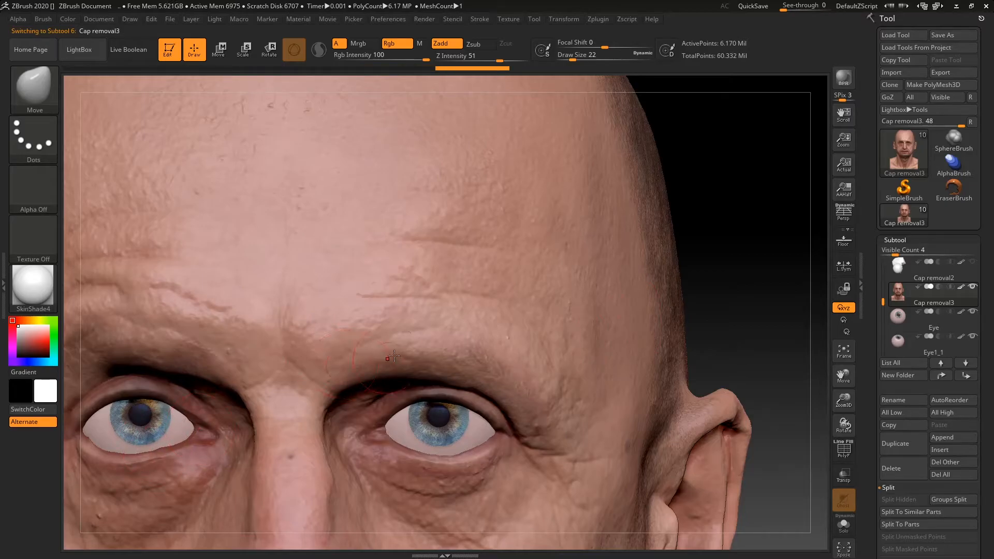
# Set the Move brush's draw size to 44 and then 39 for adjusting the skin around the left eye
pyautogui.moveTo(739, 270)
pyautogui.keyDown('alt'); pyautogui.mouseDown()
pyautogui.moveTo(637, 244)
pyautogui.moveTo(690, 249)
pyautogui.moveTo(671, 181)
pyautogui.moveTo(674, 287)
pyautogui.moveTo(752, 217)
pyautogui.moveTo(732, 231)
pyautogui.moveTo(734, 155)
pyautogui.moveTo(739, 233)
pyautogui.moveTo(702, 246)
pyautogui.moveTo(708, 138)
pyautogui.moveTo(711, 249)
pyautogui.moveTo(703, 148)
pyautogui.moveTo(701, 195)
pyautogui.moveTo(714, 430)
pyautogui.mouseUp(); pyautogui.keyUp('alt')
pyautogui.keyDown('alt'); pyautogui.moveTo(728, 219); pyautogui.dragTo(719, 316); pyautogui.keyUp('alt')
pyautogui.press('space')
pyautogui.moveTo(708, 223); pyautogui.dragTo(715, 223)
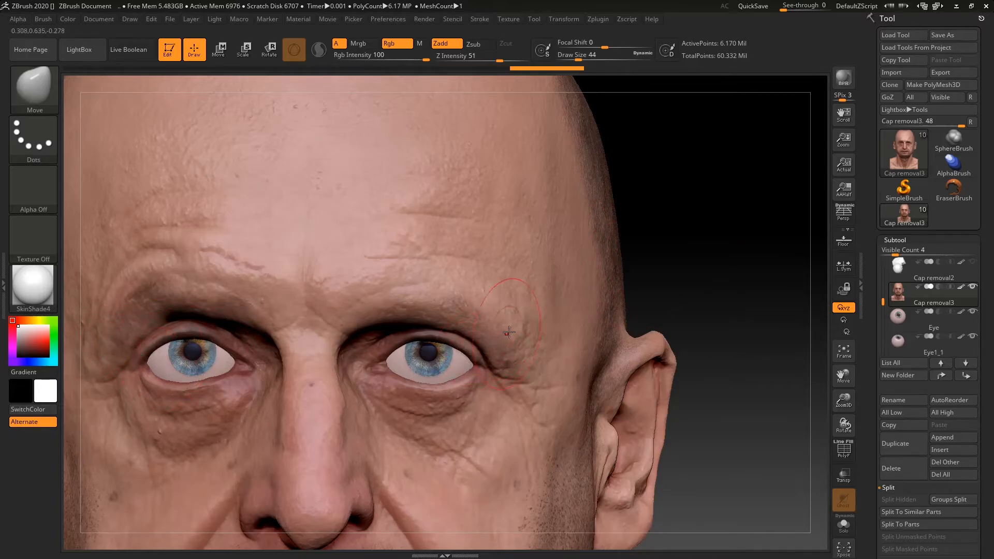
pyautogui.press('space')
pyautogui.moveTo(677, 242); pyautogui.dragTo(671, 243)
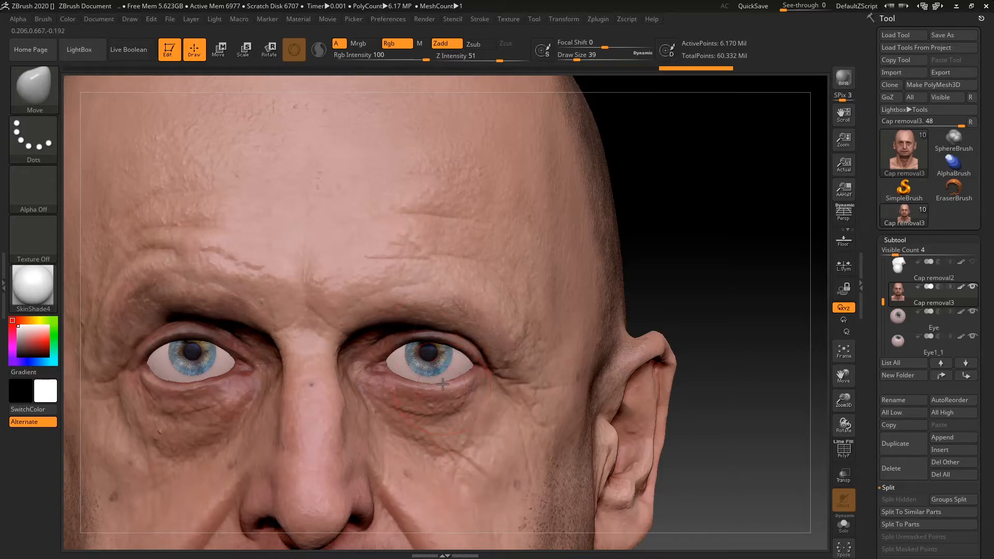
# Increase the Move brush's draw size to 49 for reshaping the brow and lids of the left eye
pyautogui.moveTo(673, 266)
pyautogui.keyDown('alt'); pyautogui.mouseDown()
pyautogui.moveTo(662, 117)
pyautogui.moveTo(657, 269)
pyautogui.moveTo(673, 257)
pyautogui.moveTo(657, 289)
pyautogui.moveTo(659, 204)
pyautogui.moveTo(657, 246)
pyautogui.moveTo(695, 257)
pyautogui.moveTo(747, 223)
pyautogui.moveTo(763, 238)
pyautogui.moveTo(746, 246)
pyautogui.moveTo(752, 180)
pyautogui.moveTo(748, 210)
pyautogui.moveTo(744, 189)
pyautogui.mouseUp(); pyautogui.keyUp('alt')
pyautogui.press('space')
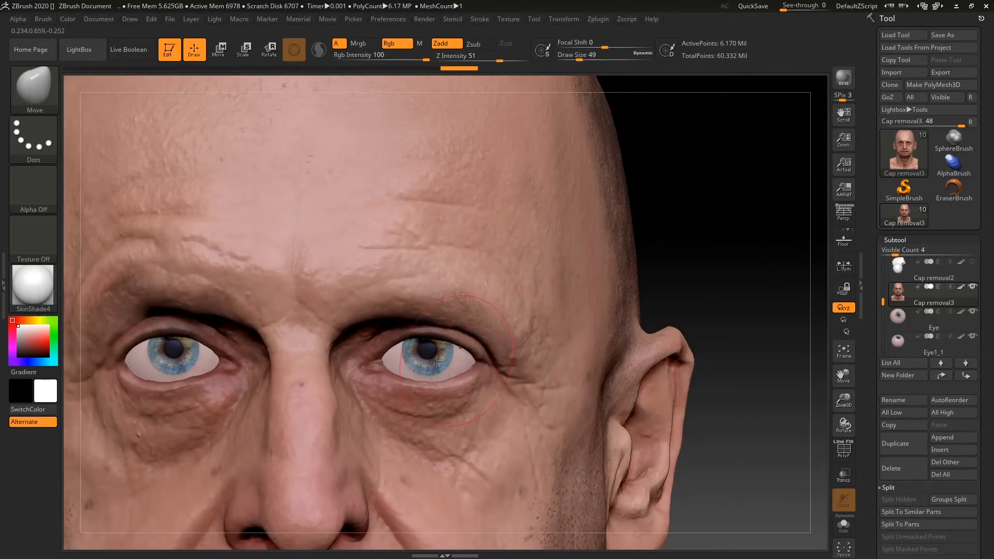
pyautogui.keyDown('alt'); pyautogui.moveTo(665, 229); pyautogui.dragTo(692, 224); pyautogui.keyUp('alt')
pyautogui.moveTo(685, 266); pyautogui.dragTo(567, 299)
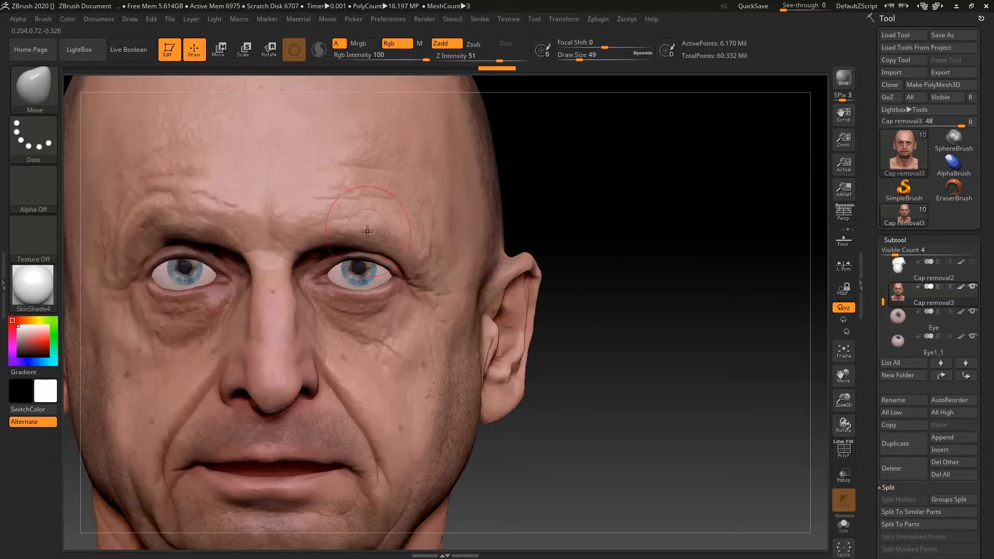
pyautogui.keyDown('ctrl'); pyautogui.moveTo(521, 196); pyautogui.dragTo(520, 227, button='right'); pyautogui.keyUp('ctrl')
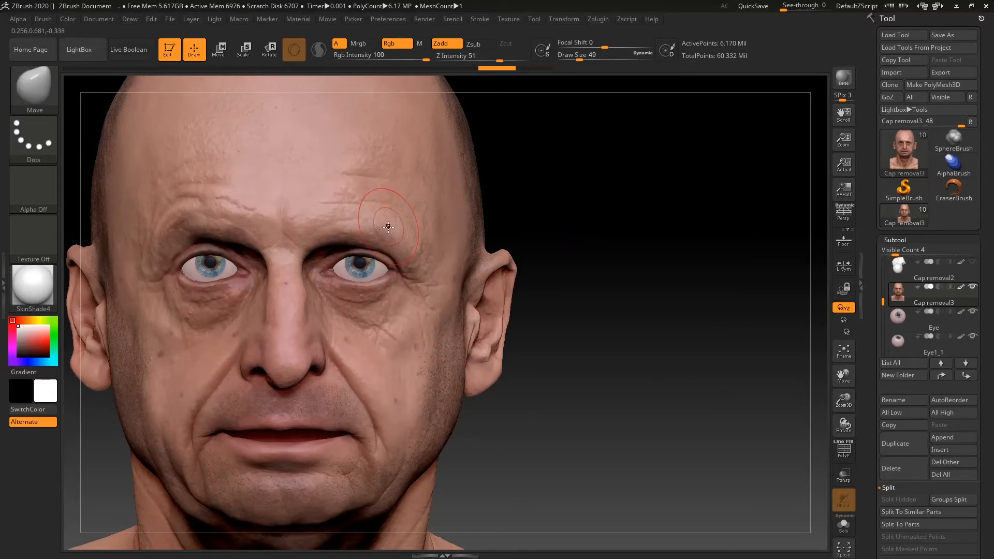
pyautogui.moveTo(596, 230)
pyautogui.keyDown('ctrl'); pyautogui.mouseDown(button='right')
pyautogui.moveTo(646, 235)
pyautogui.moveTo(565, 251)
pyautogui.mouseUp(button='right'); pyautogui.keyUp('ctrl')
# Select the Eye1_1 eyeball and show the Eye2 sphere in its socket
pyautogui.moveTo(424, 417)
pyautogui.mouseDown(button='right')
pyautogui.moveTo(584, 273)
pyautogui.moveTo(593, 329)
pyautogui.moveTo(590, 249)
pyautogui.moveTo(618, 393)
pyautogui.mouseUp(button='right')
pyautogui.keyDown('alt'); pyautogui.moveTo(645, 199); pyautogui.dragTo(671, 213, button='right'); pyautogui.keyUp('alt')
pyautogui.moveTo(878, 295); pyautogui.dragTo(888, 322)
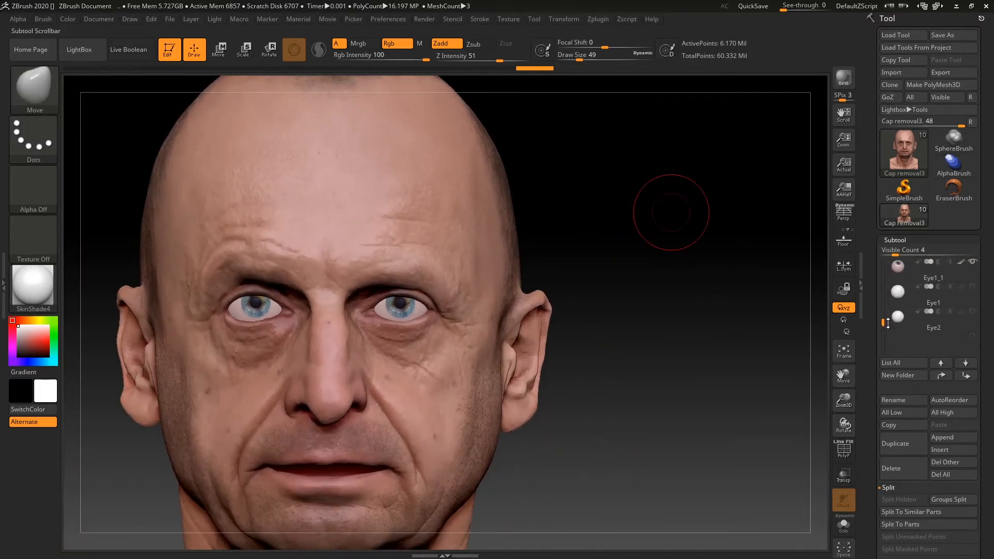
pyautogui.click(897, 275)
pyautogui.click(973, 312)
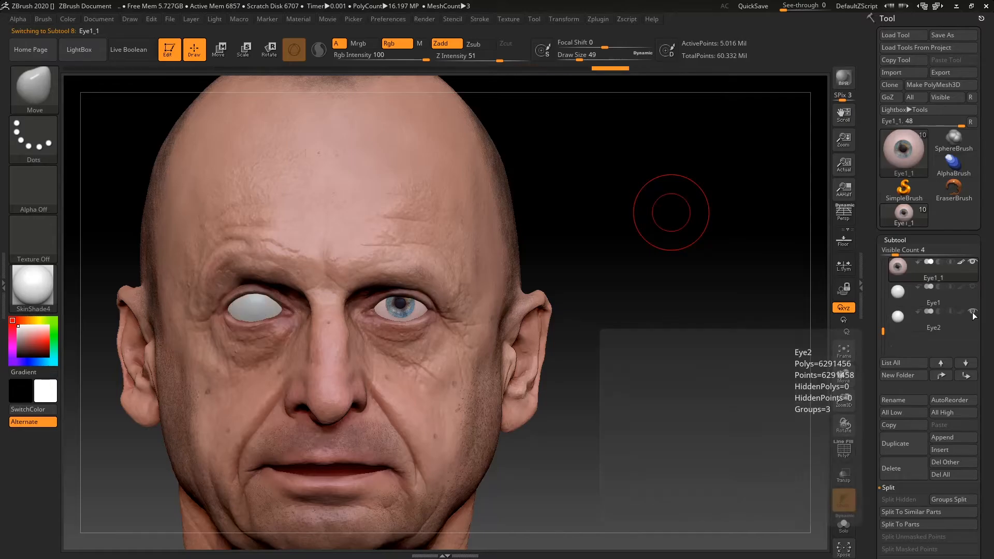
# Nudge the Eye1_1 eyeball slightly sideways with the Move gizmo, return to Draw mode and hide the Eye2 sphere
pyautogui.click(219, 50)
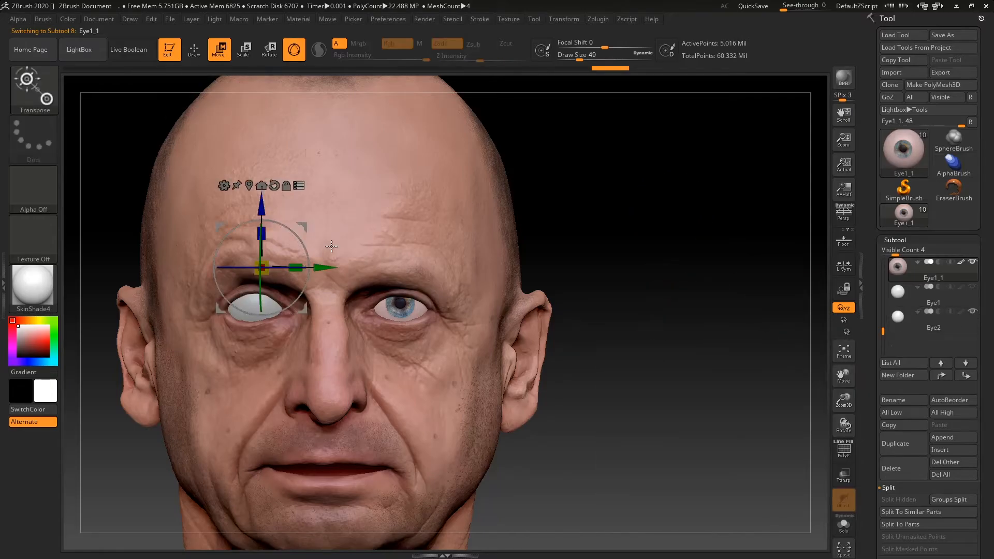
pyautogui.moveTo(325, 269); pyautogui.dragTo(327, 267)
pyautogui.hotkey('ctrl', 'z')
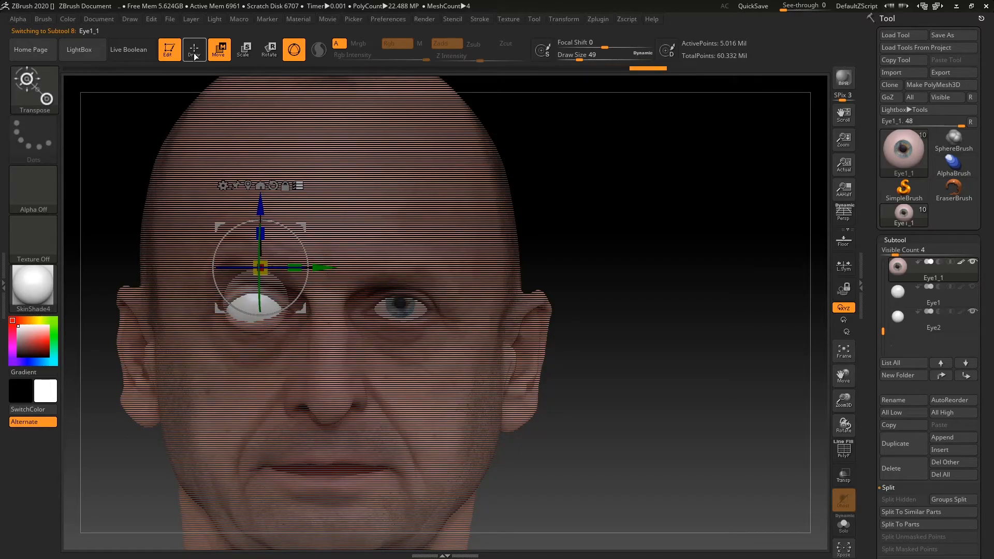
pyautogui.click(194, 51)
pyautogui.click(971, 312)
pyautogui.moveTo(638, 243); pyautogui.dragTo(631, 315)
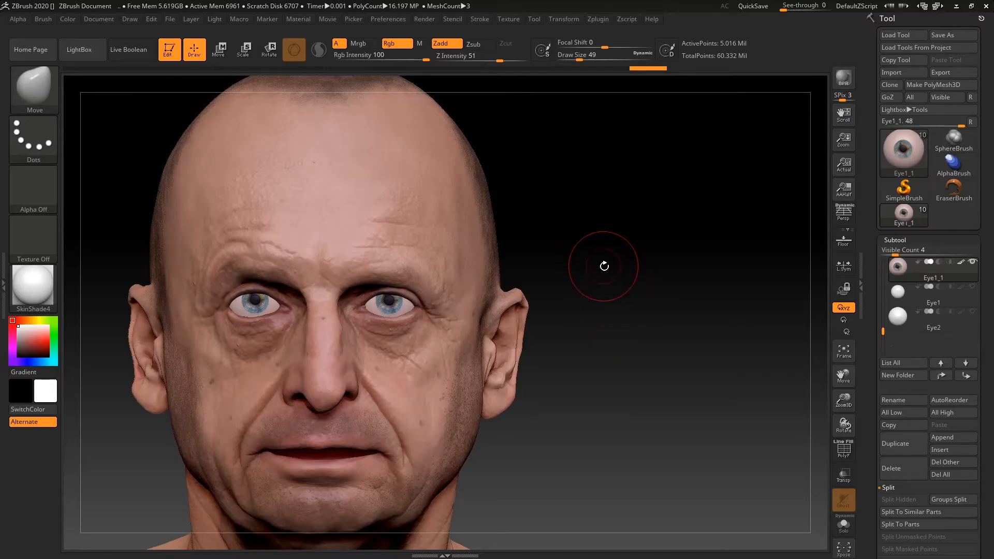
# Set the Move brush's draw size to 33 and select the Cap removal3 head mesh
pyautogui.keyDown('alt'); pyautogui.moveTo(624, 260); pyautogui.dragTo(637, 332); pyautogui.keyUp('alt')
pyautogui.press('space')
pyautogui.moveTo(338, 314); pyautogui.dragTo(329, 314)
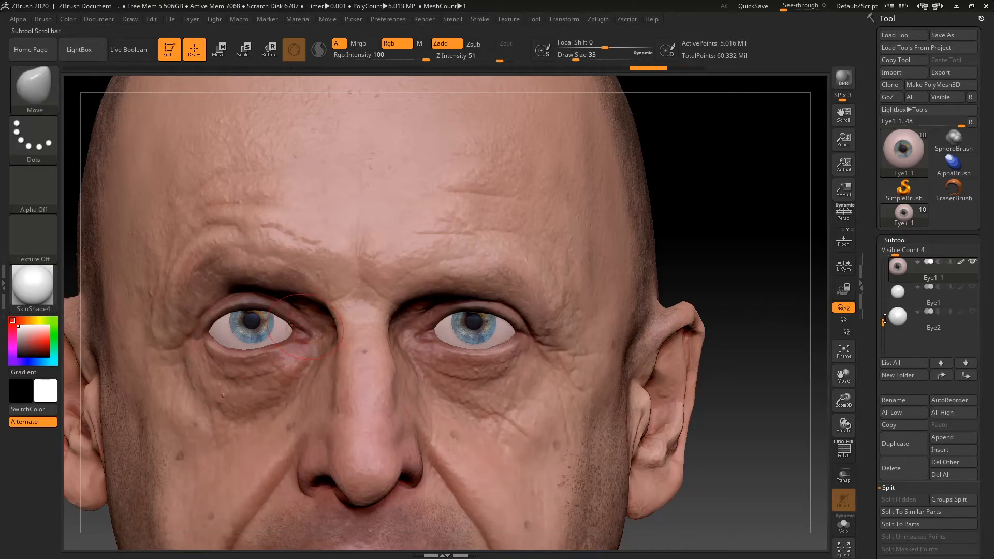
pyautogui.moveTo(884, 324); pyautogui.dragTo(896, 303)
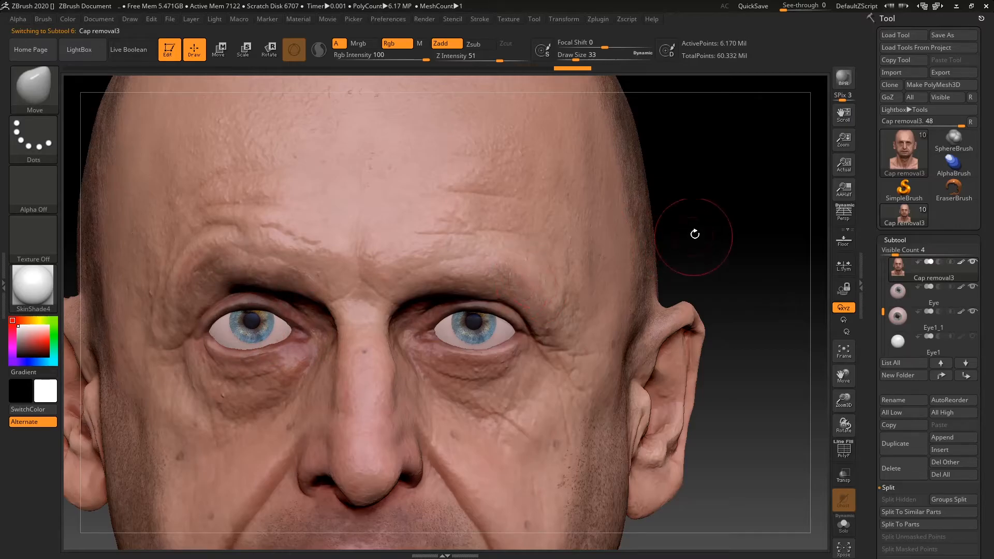
# Show the Eye1 and Eye2 spheres over both eyeballs as a guide for fitting the lids
pyautogui.keyDown('ctrl'); pyautogui.moveTo(693, 237); pyautogui.dragTo(694, 131, button='right'); pyautogui.keyUp('ctrl')
pyautogui.moveTo(658, 280)
pyautogui.keyDown('ctrl'); pyautogui.mouseDown(button='right')
pyautogui.moveTo(666, 249)
pyautogui.moveTo(666, 269)
pyautogui.moveTo(654, 210)
pyautogui.moveTo(653, 269)
pyautogui.moveTo(657, 196)
pyautogui.moveTo(660, 264)
pyautogui.moveTo(683, 264)
pyautogui.moveTo(648, 244)
pyautogui.moveTo(690, 248)
pyautogui.mouseUp(button='right'); pyautogui.keyUp('ctrl')
pyautogui.click(972, 337)
pyautogui.moveTo(883, 311); pyautogui.dragTo(885, 320)
pyautogui.click(972, 312)
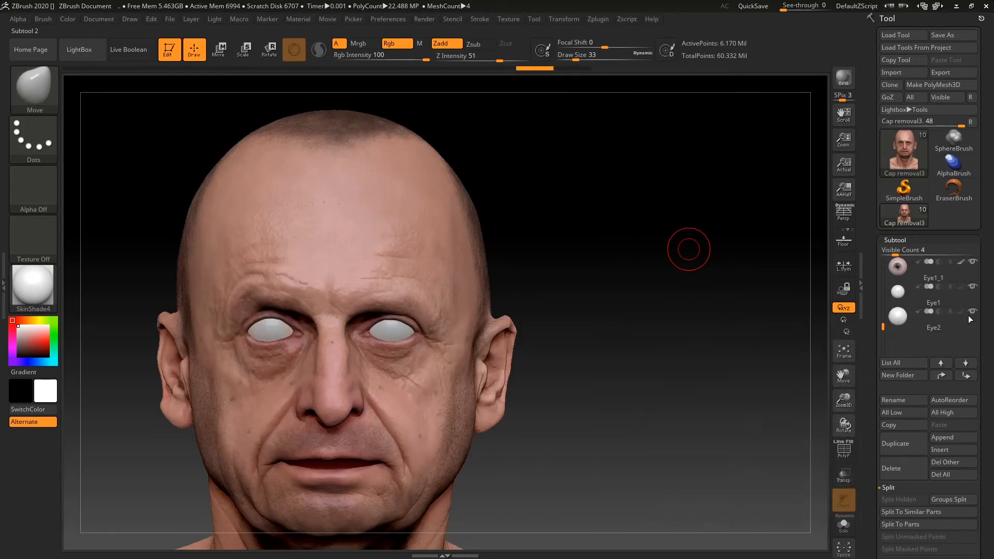
pyautogui.moveTo(621, 248); pyautogui.dragTo(798, 204, button='right')
# Choose the Move brush with a draw size of 54 for shaping the lids of the head mesh around the spheres
pyautogui.moveTo(885, 324); pyautogui.dragTo(887, 290)
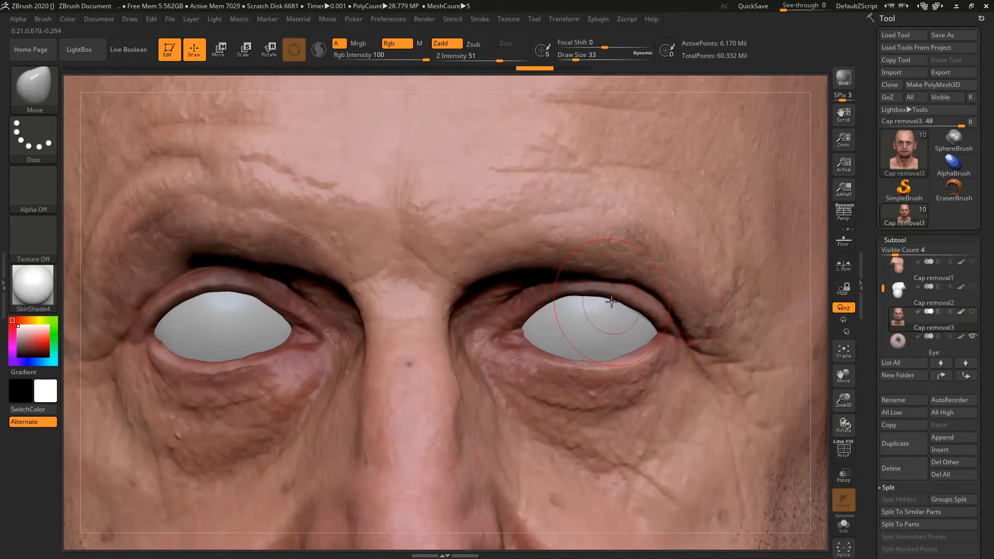
pyautogui.press('b')
pyautogui.press('m')
pyautogui.press('v')
pyautogui.press('space')
pyautogui.moveTo(621, 281)
pyautogui.mouseDown()
pyautogui.moveTo(632, 282)
pyautogui.moveTo(620, 282)
pyautogui.mouseUp()
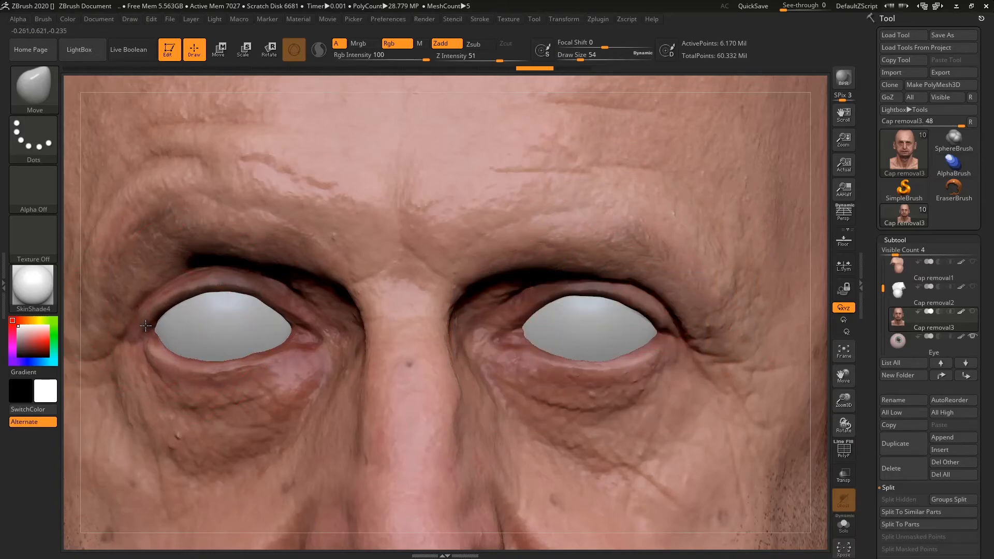
# Reduce the Move brush's draw size to 17 at the outer corner of the eye and undo the last stroke
pyautogui.press('b')
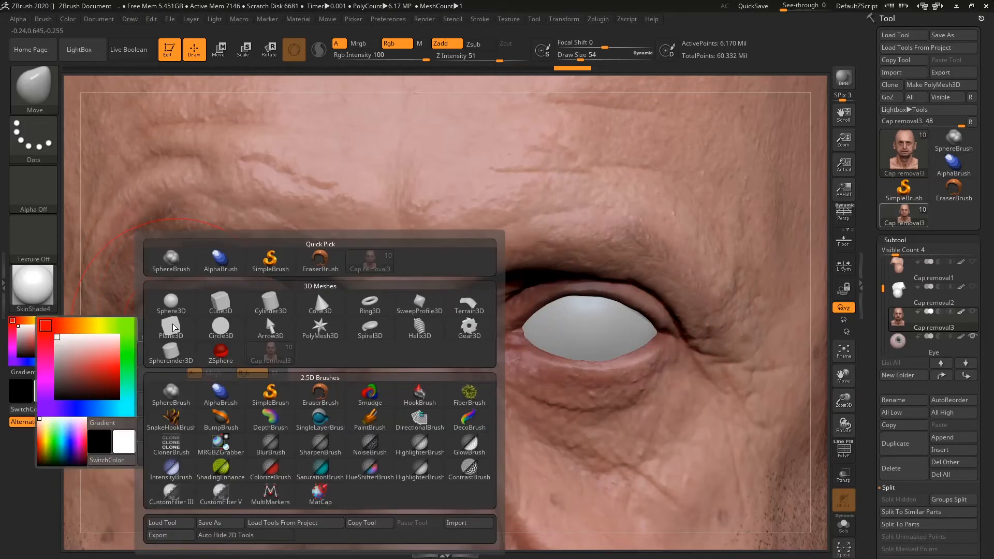
pyautogui.press('m')
pyautogui.press('v')
pyautogui.press('space')
pyautogui.moveTo(171, 318)
pyautogui.mouseDown()
pyautogui.moveTo(158, 319)
pyautogui.moveTo(169, 333)
pyautogui.mouseUp()
pyautogui.press('shift')
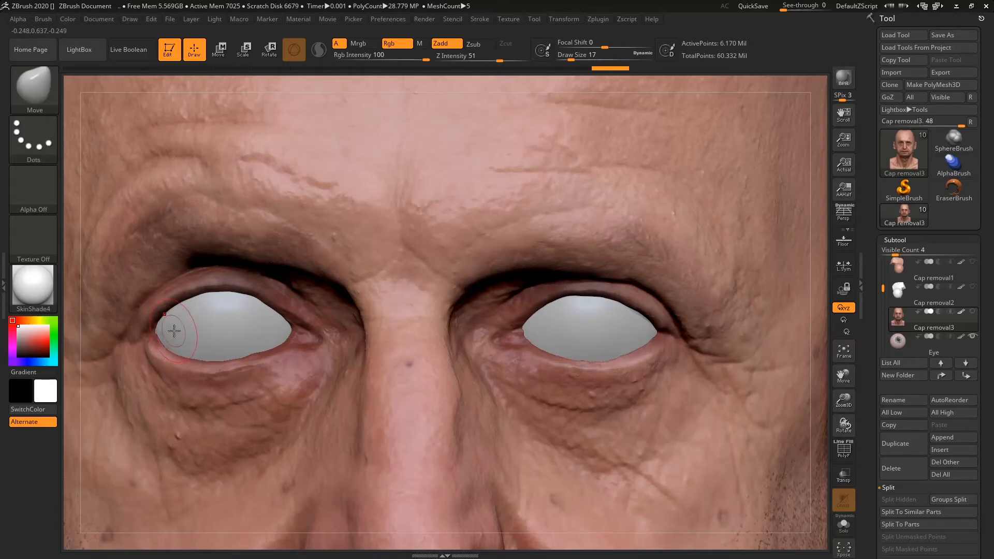
pyautogui.press('ctrl')
pyautogui.hotkey('ctrl', 'z')
# Set the Move brush's draw size to 83 and then 51 for adjusting the brow above the eye
pyautogui.keyDown('ctrl'); pyautogui.moveTo(805, 315); pyautogui.dragTo(728, 137, button='right'); pyautogui.keyUp('ctrl')
pyautogui.moveTo(673, 272)
pyautogui.mouseDown(button='right')
pyautogui.moveTo(704, 264)
pyautogui.moveTo(689, 269)
pyautogui.moveTo(694, 280)
pyautogui.moveTo(673, 342)
pyautogui.mouseUp(button='right')
pyautogui.press('space')
pyautogui.moveTo(691, 267); pyautogui.dragTo(703, 266)
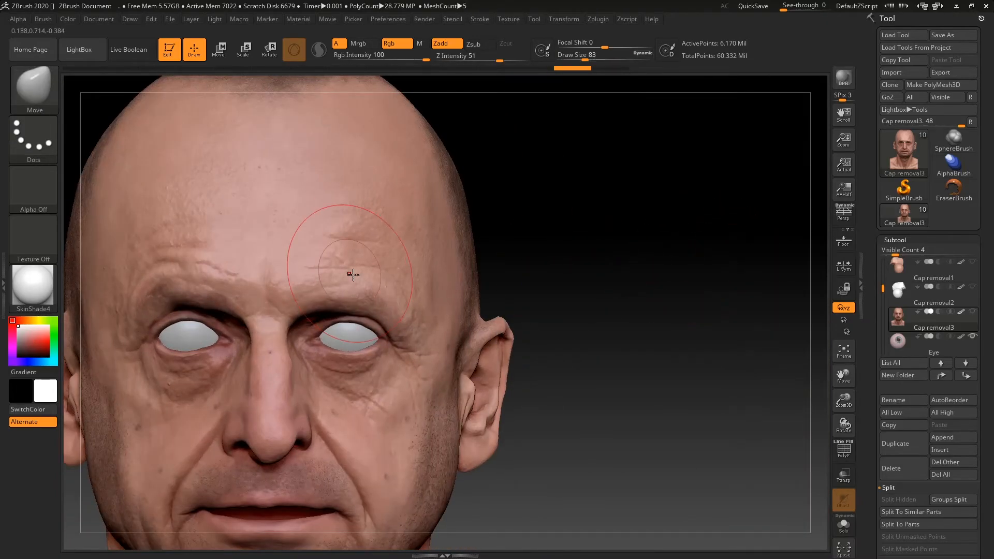
pyautogui.press('space')
pyautogui.moveTo(356, 278); pyautogui.dragTo(350, 279)
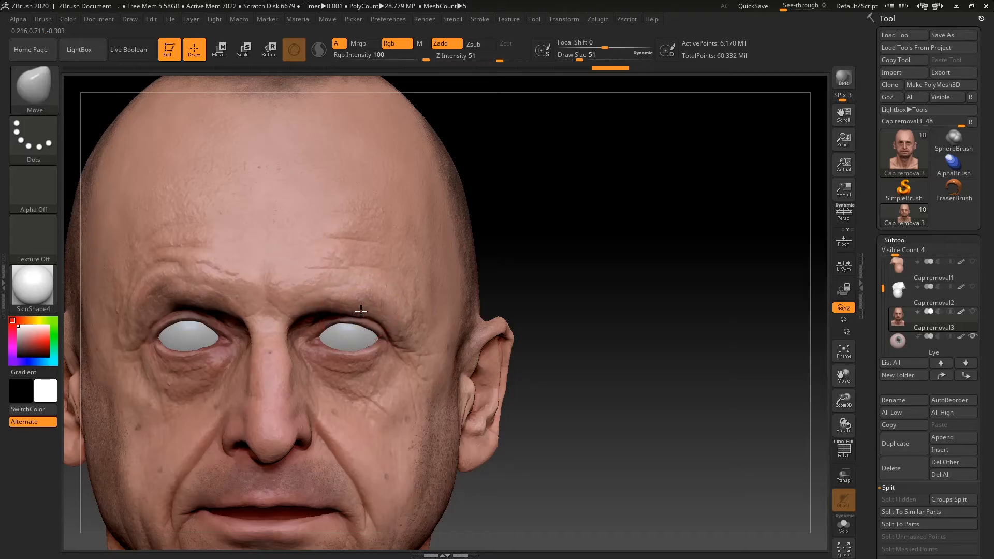
# Adjust the upper lids of both eyes with the Move brush at draw size 51, checking them from several angles
pyautogui.keyDown('ctrl'); pyautogui.moveTo(600, 232); pyautogui.dragTo(480, 313, button='right'); pyautogui.keyUp('ctrl')
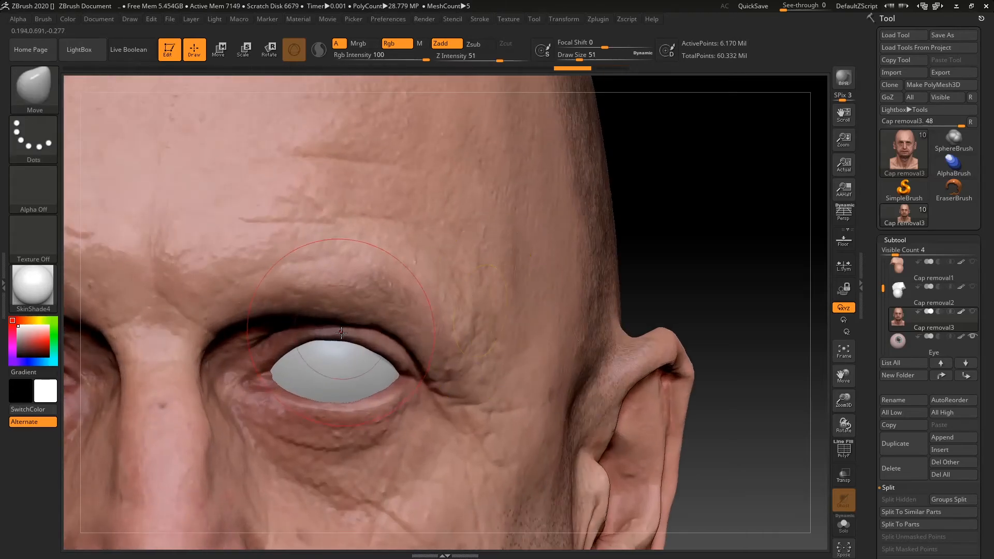
pyautogui.moveTo(651, 222); pyautogui.dragTo(683, 218)
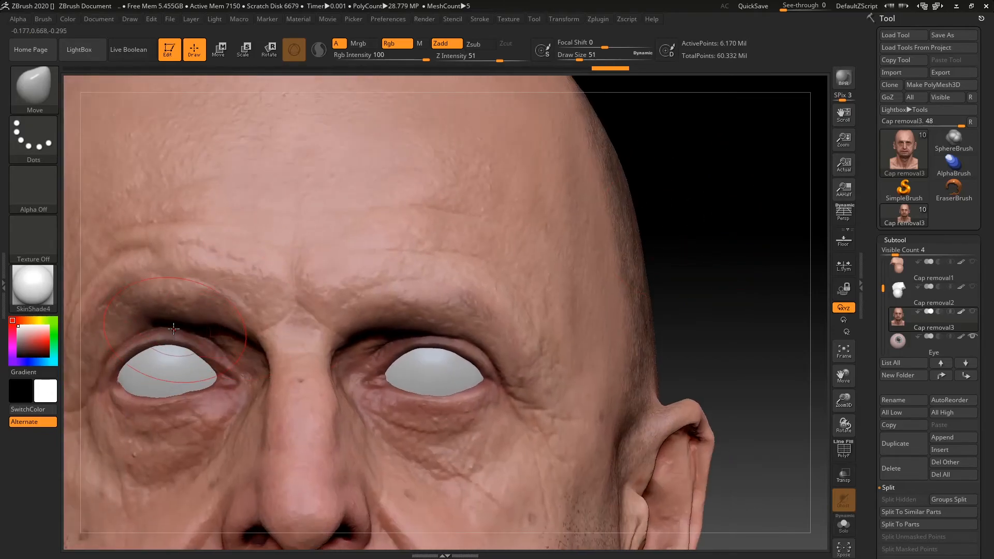
pyautogui.moveTo(763, 188); pyautogui.dragTo(695, 228)
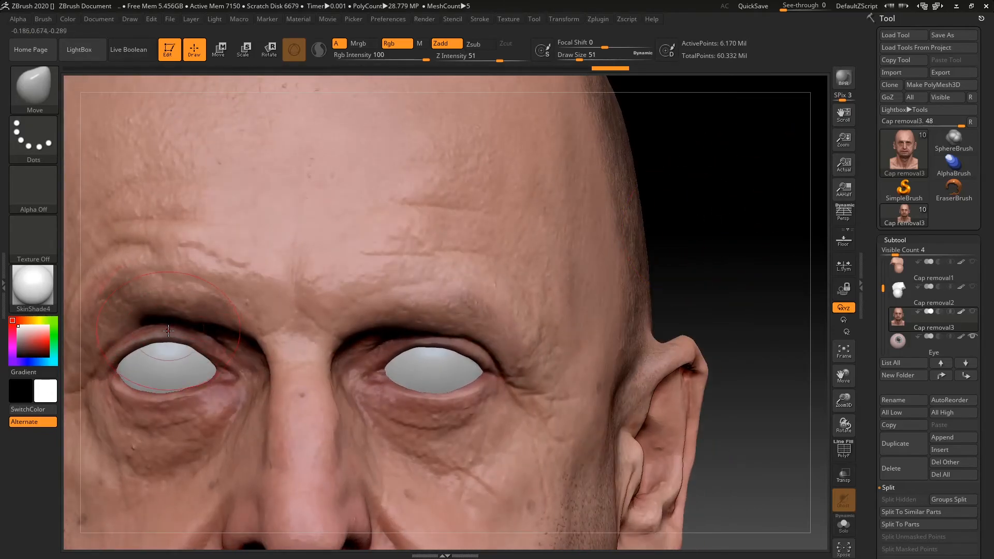
pyautogui.moveTo(722, 247); pyautogui.dragTo(676, 310)
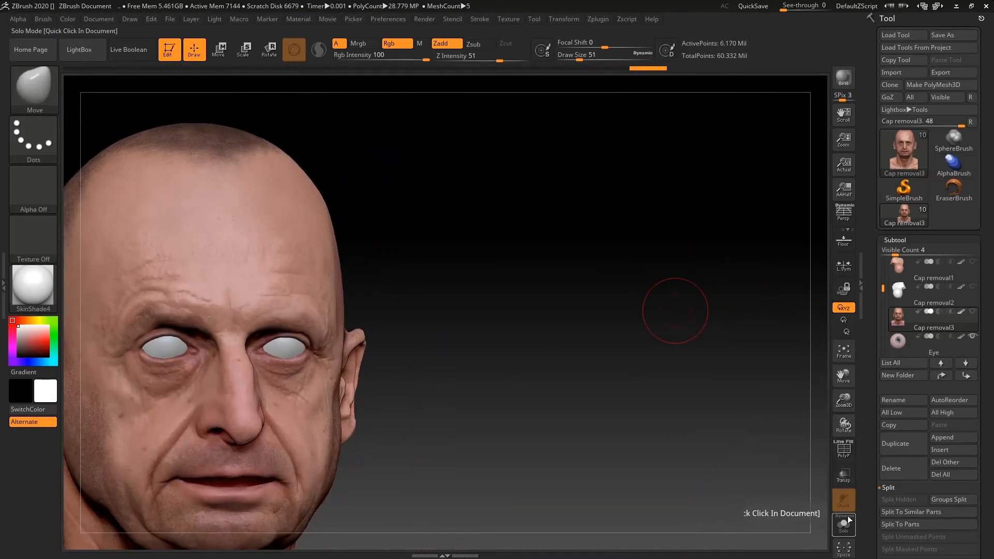
# Hide the Eye1 and Eye2 spheres to inspect both eyeballs in the head from the front
pyautogui.moveTo(953, 325)
pyautogui.scroll(-3, 952, 325)
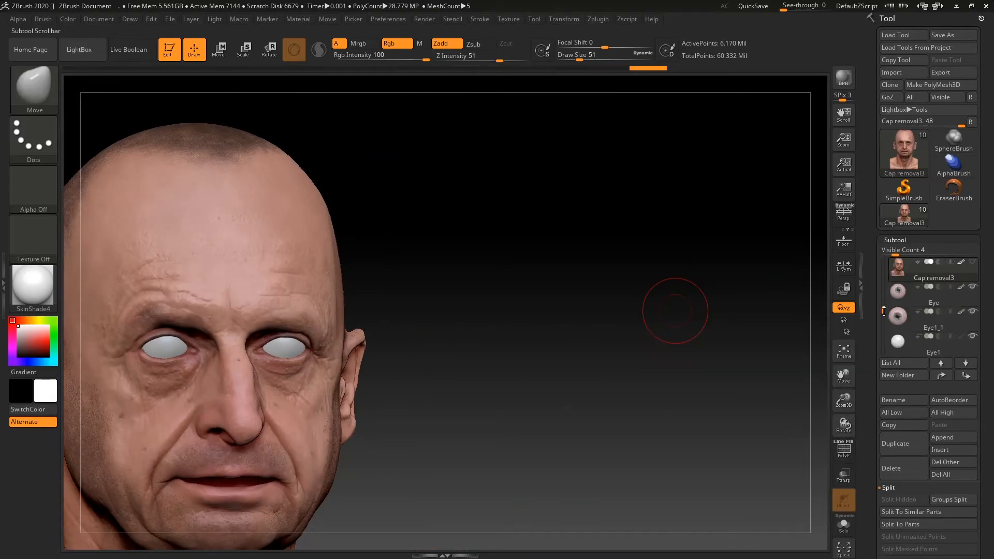
pyautogui.click(970, 327)
pyautogui.click(972, 335)
pyautogui.moveTo(542, 287)
pyautogui.keyDown('alt'); pyautogui.mouseDown()
pyautogui.moveTo(605, 287)
pyautogui.moveTo(666, 313)
pyautogui.moveTo(630, 360)
pyautogui.mouseUp(); pyautogui.keyUp('alt')
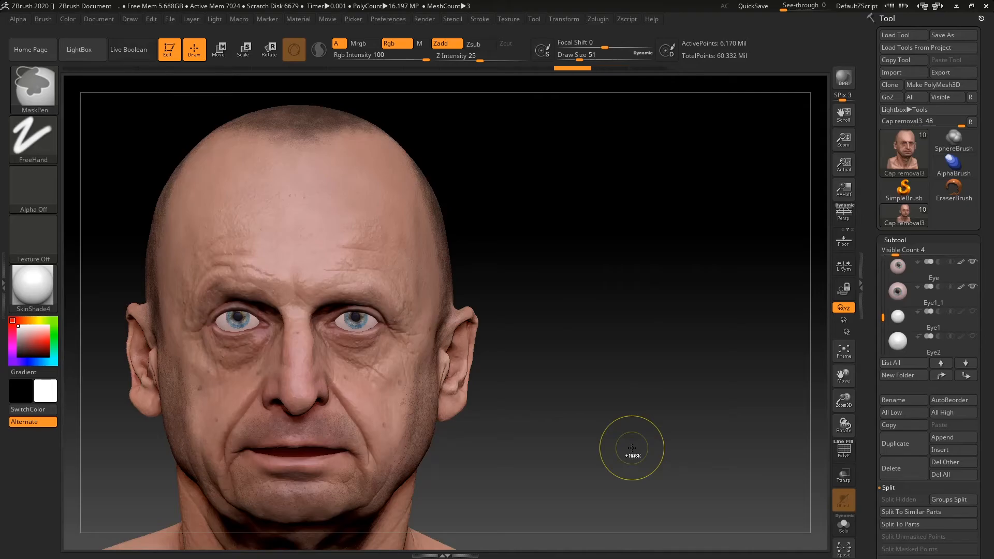
pyautogui.moveTo(549, 285)
pyautogui.mouseDown()
pyautogui.moveTo(582, 259)
pyautogui.moveTo(592, 281)
pyautogui.moveTo(611, 284)
pyautogui.moveTo(588, 246)
pyautogui.moveTo(577, 275)
pyautogui.moveTo(593, 317)
pyautogui.mouseUp()
pyautogui.keyDown('alt'); pyautogui.moveTo(673, 261); pyautogui.dragTo(637, 300); pyautogui.keyUp('alt')
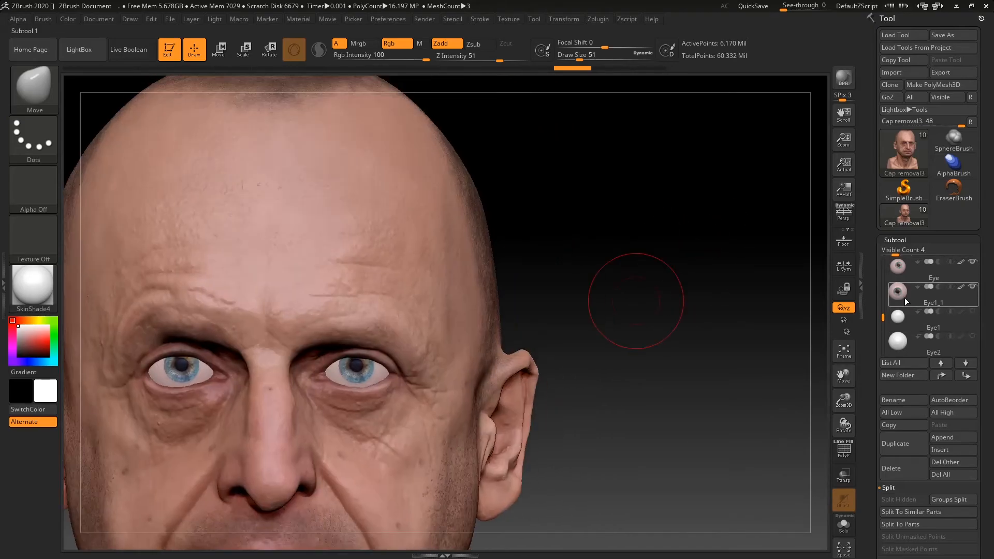
# Hide the head mesh, select the Eye eyeball and limit the brush to the material (M) channel only
pyautogui.moveTo(903, 303)
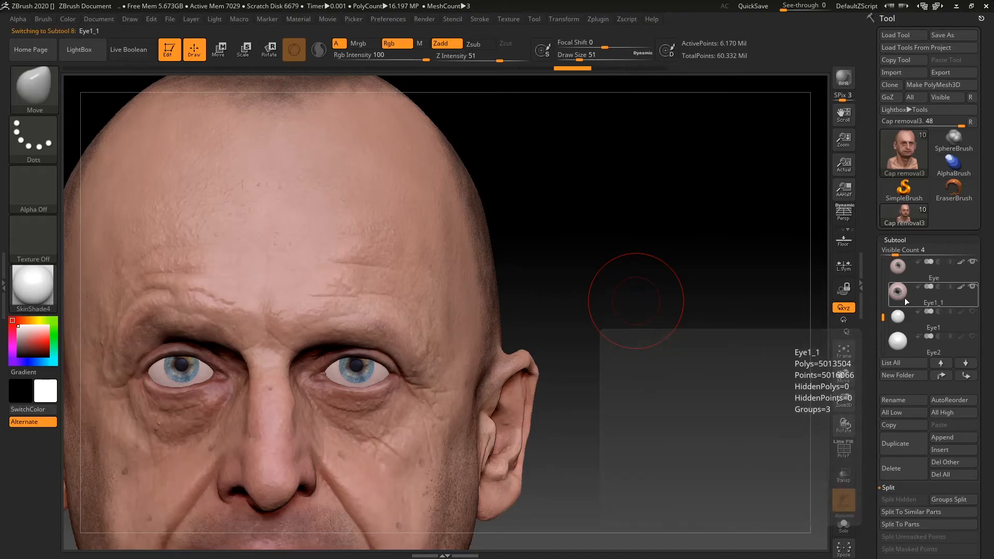
pyautogui.click(901, 296)
pyautogui.keyDown('alt'); pyautogui.moveTo(704, 275); pyautogui.dragTo(724, 200); pyautogui.keyUp('alt')
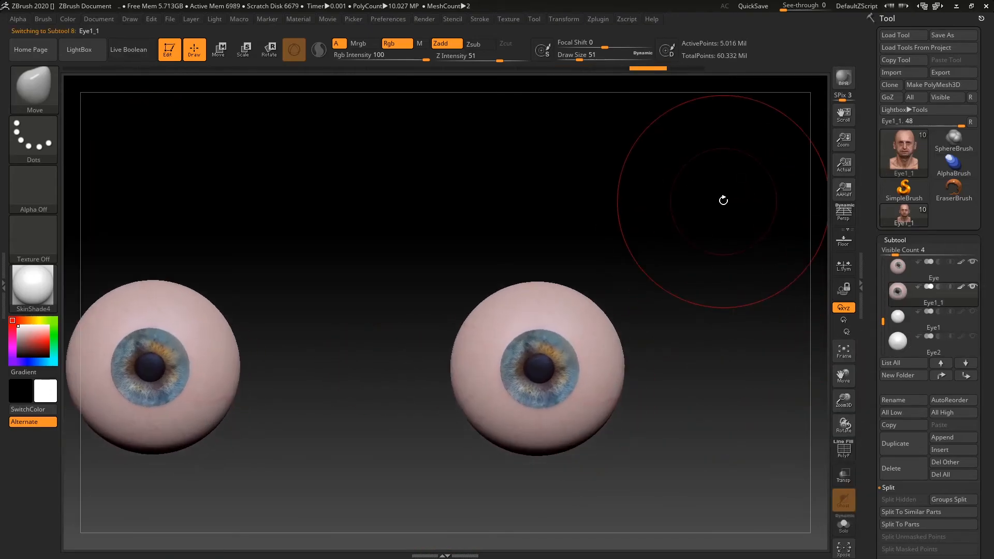
pyautogui.click(902, 269)
pyautogui.moveTo(728, 268); pyautogui.dragTo(754, 252)
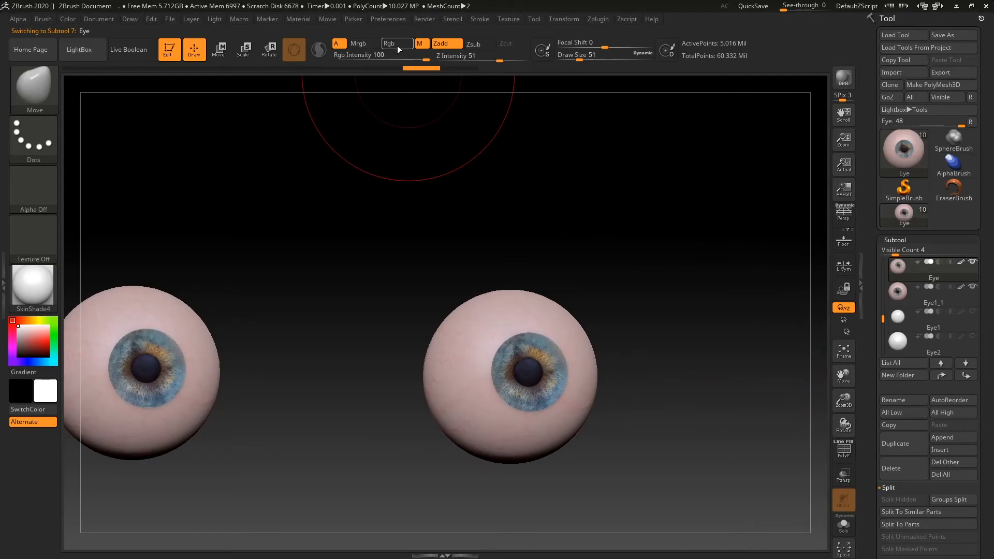
pyautogui.click(341, 47)
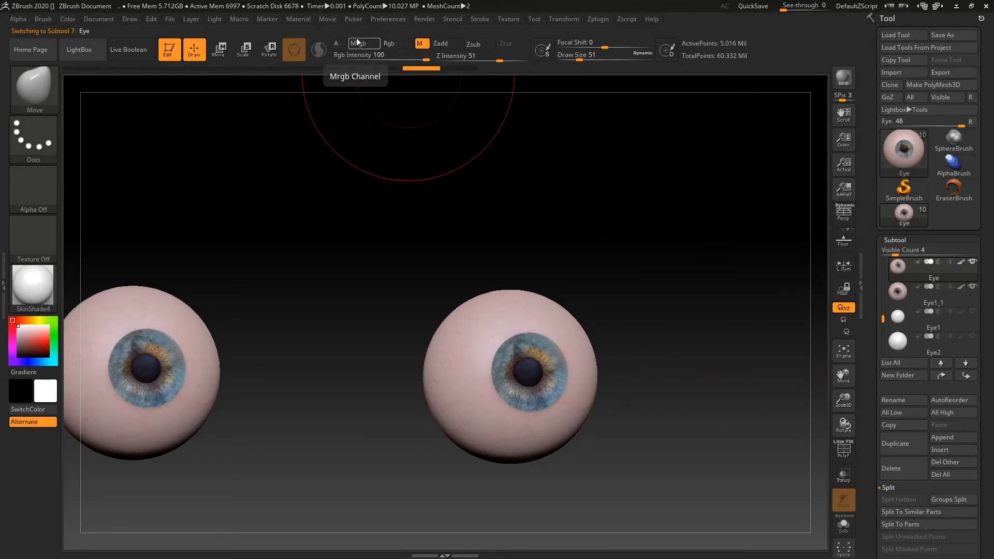
pyautogui.keyDown('alt'); pyautogui.moveTo(732, 318); pyautogui.dragTo(596, 247); pyautogui.keyUp('alt')
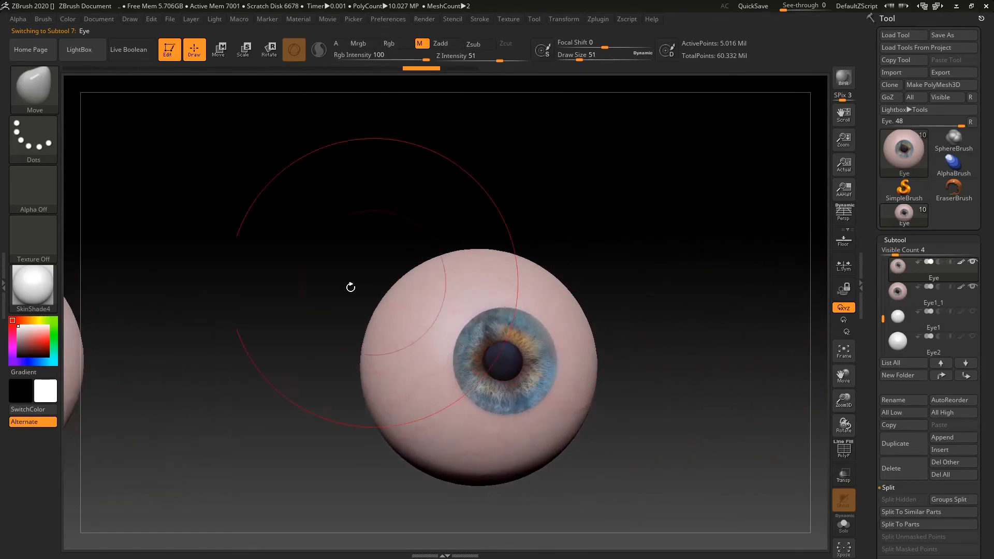
# Choose the ToyPlastic material and fill the Eye eyeball with it
pyautogui.click(33, 286)
pyautogui.click(400, 454)
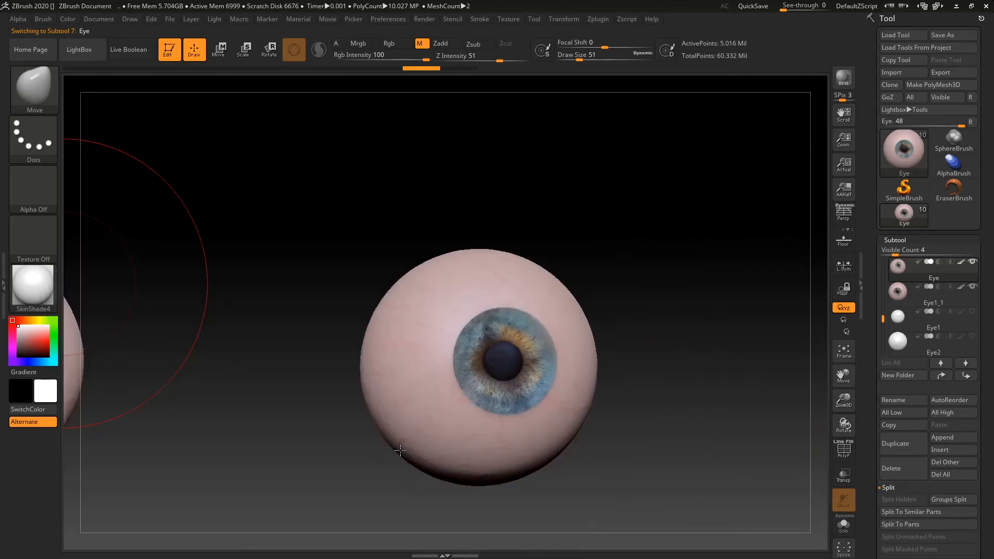
pyautogui.click(67, 18)
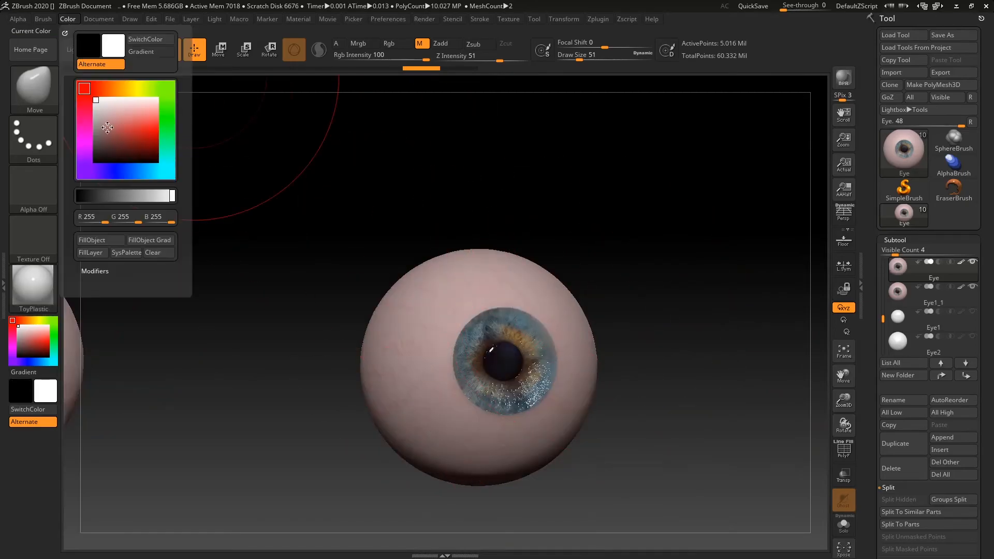
pyautogui.click(109, 240)
pyautogui.keyDown('alt'); pyautogui.moveTo(659, 278); pyautogui.dragTo(853, 283); pyautogui.keyUp('alt')
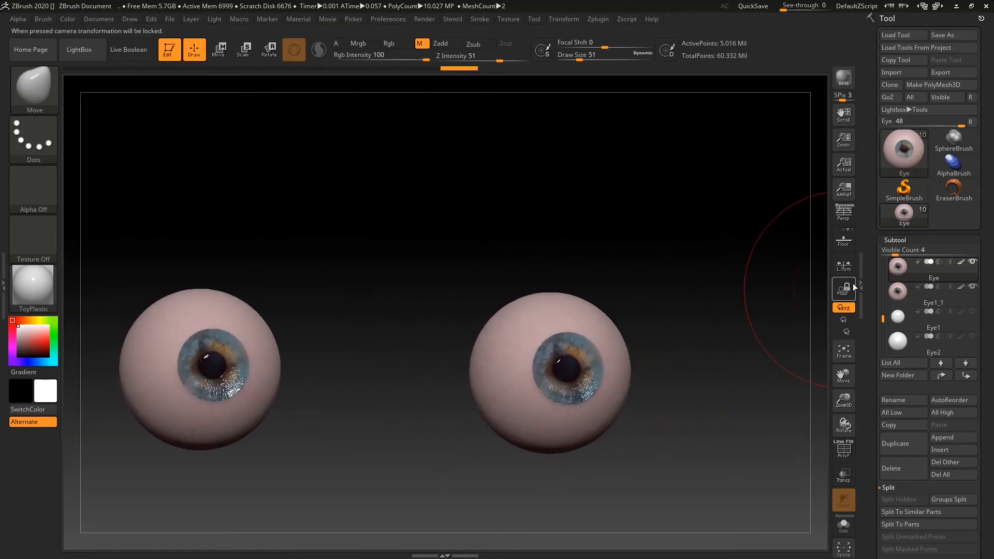
# Select the Eye1_1 eyeball and fill it with the ToyPlastic material
pyautogui.click(906, 292)
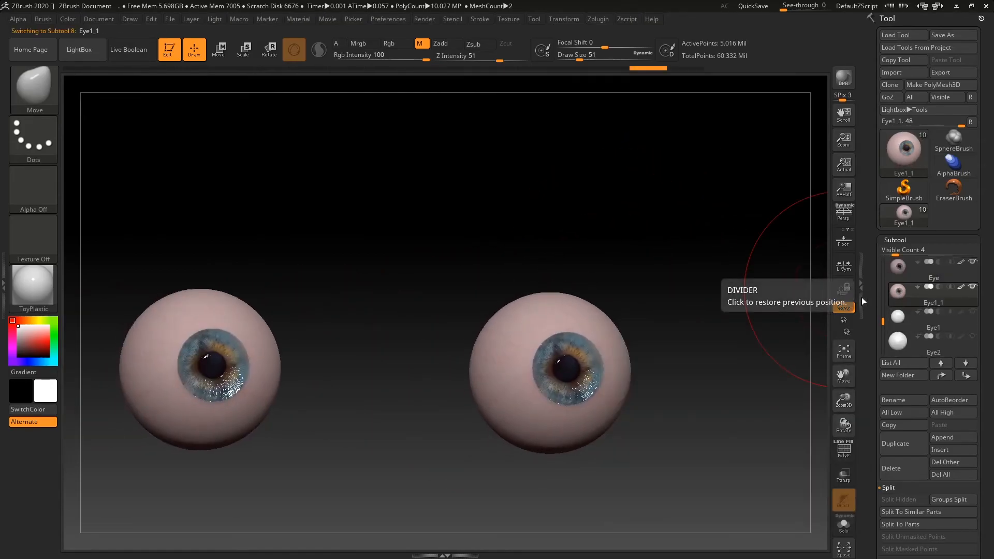
pyautogui.click(67, 18)
pyautogui.click(115, 242)
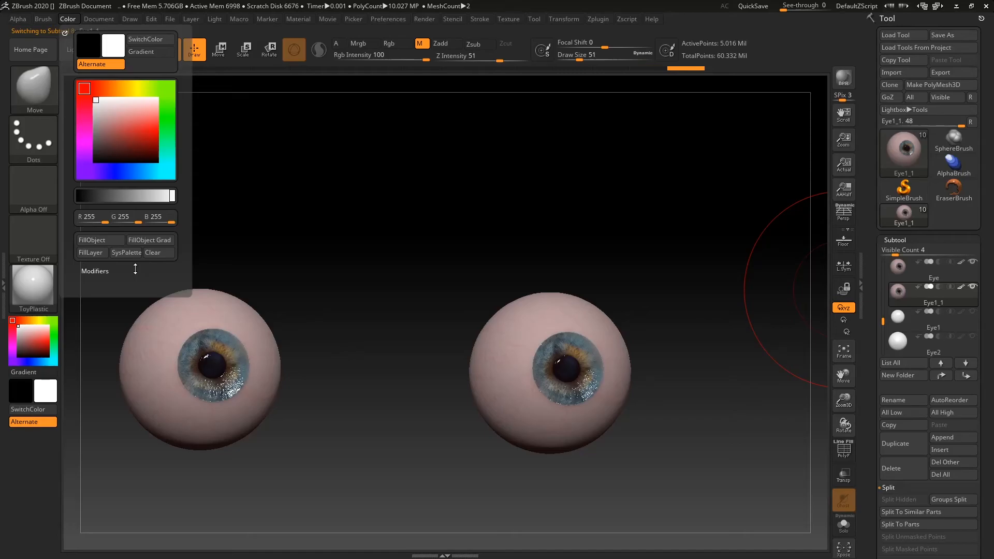
pyautogui.moveTo(677, 262)
pyautogui.keyDown('alt'); pyautogui.mouseDown()
pyautogui.moveTo(649, 256)
pyautogui.moveTo(661, 260)
pyautogui.mouseUp(); pyautogui.keyUp('alt')
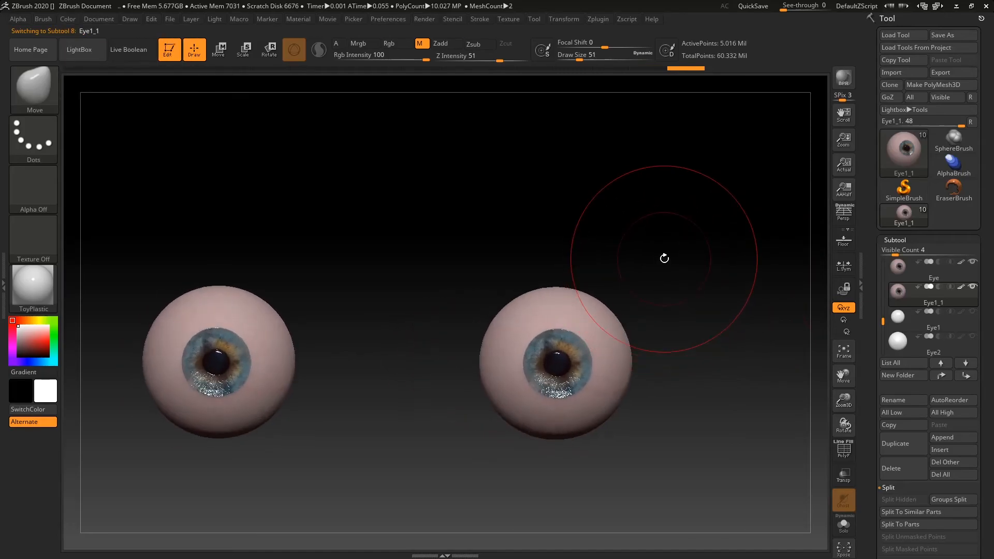
# Switch the active material back to SkinShade4 and show the Cap removal3 head around the eyeballs again
pyautogui.click(32, 282)
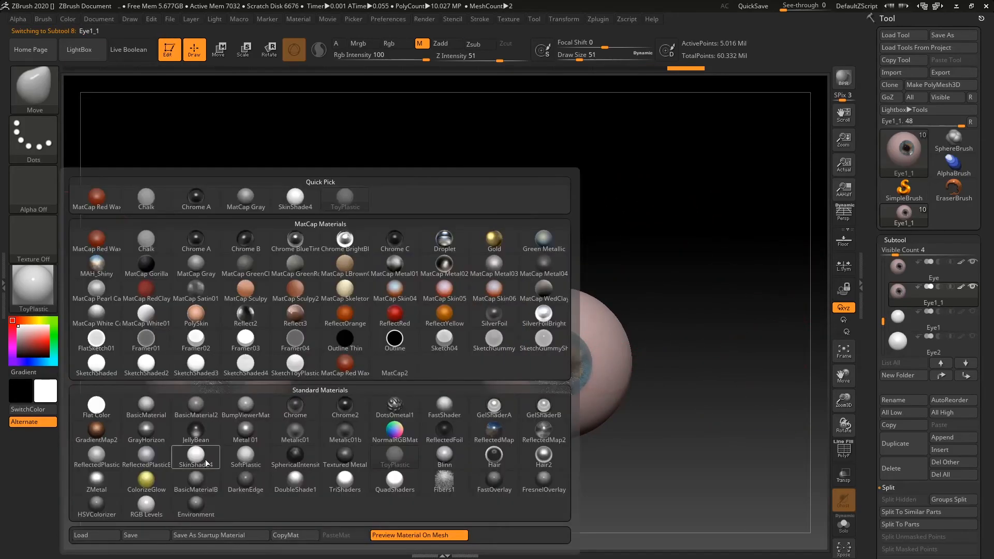
pyautogui.click(213, 453)
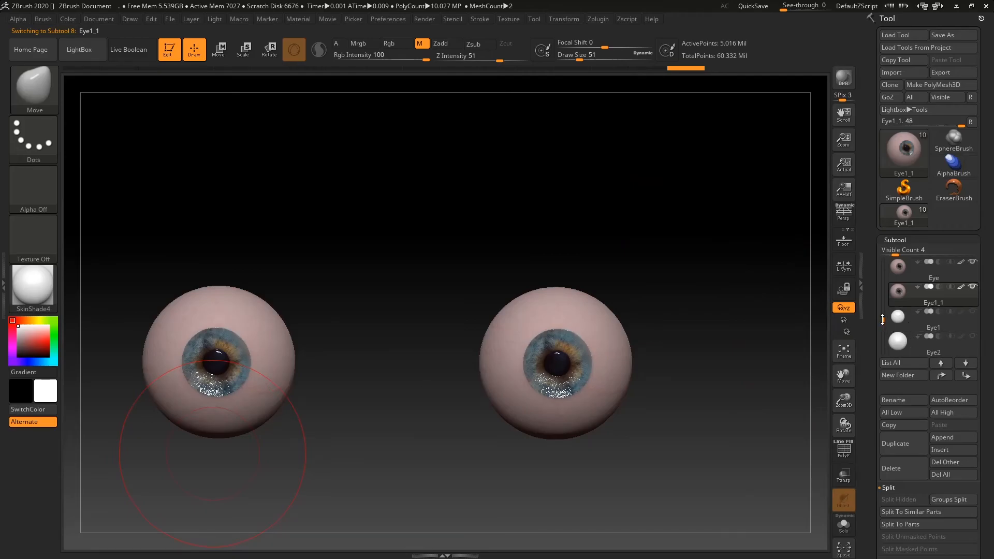
pyautogui.scroll(2, 963, 306)
pyautogui.click(971, 289)
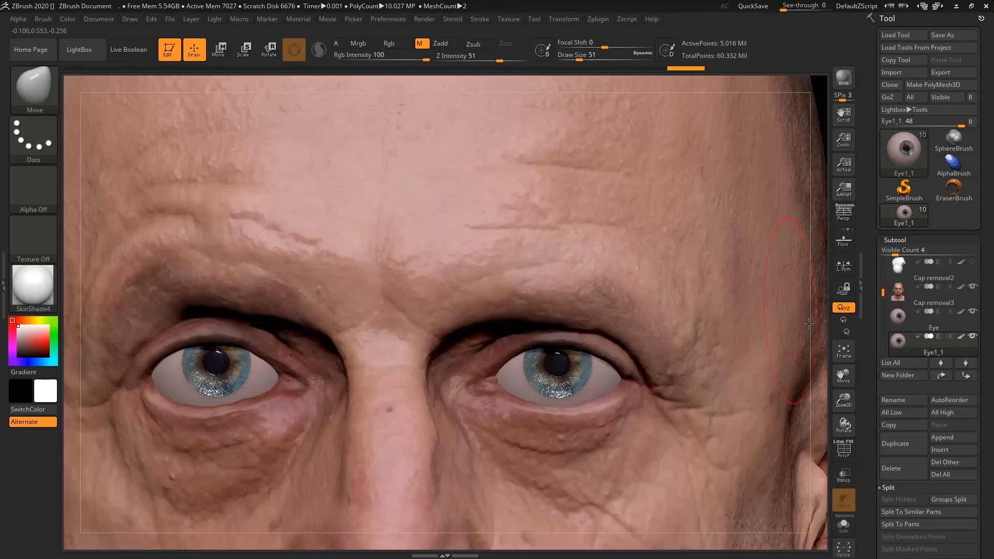
pyautogui.keyDown('alt'); pyautogui.moveTo(817, 304); pyautogui.dragTo(650, 220); pyautogui.keyUp('alt')
pyautogui.moveTo(645, 256); pyautogui.dragTo(668, 264)
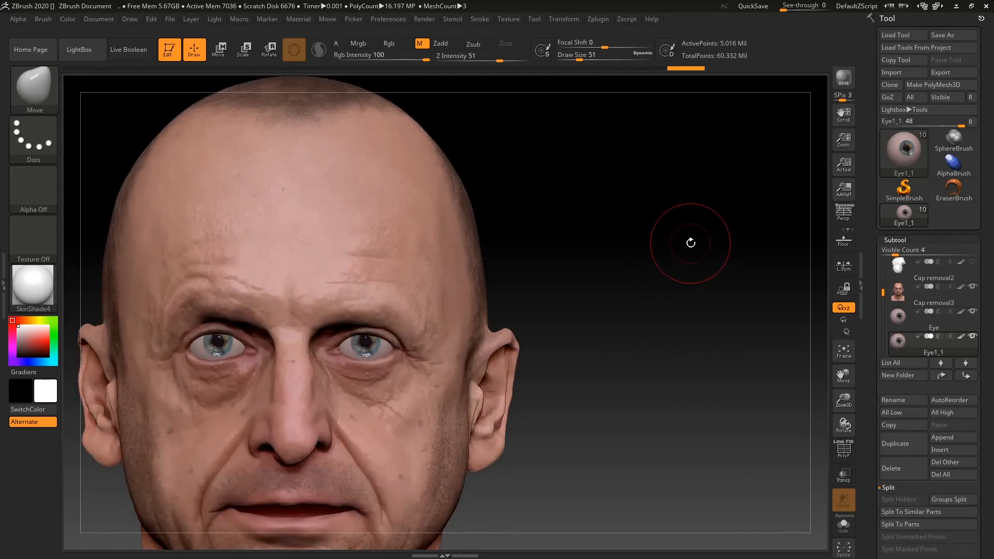